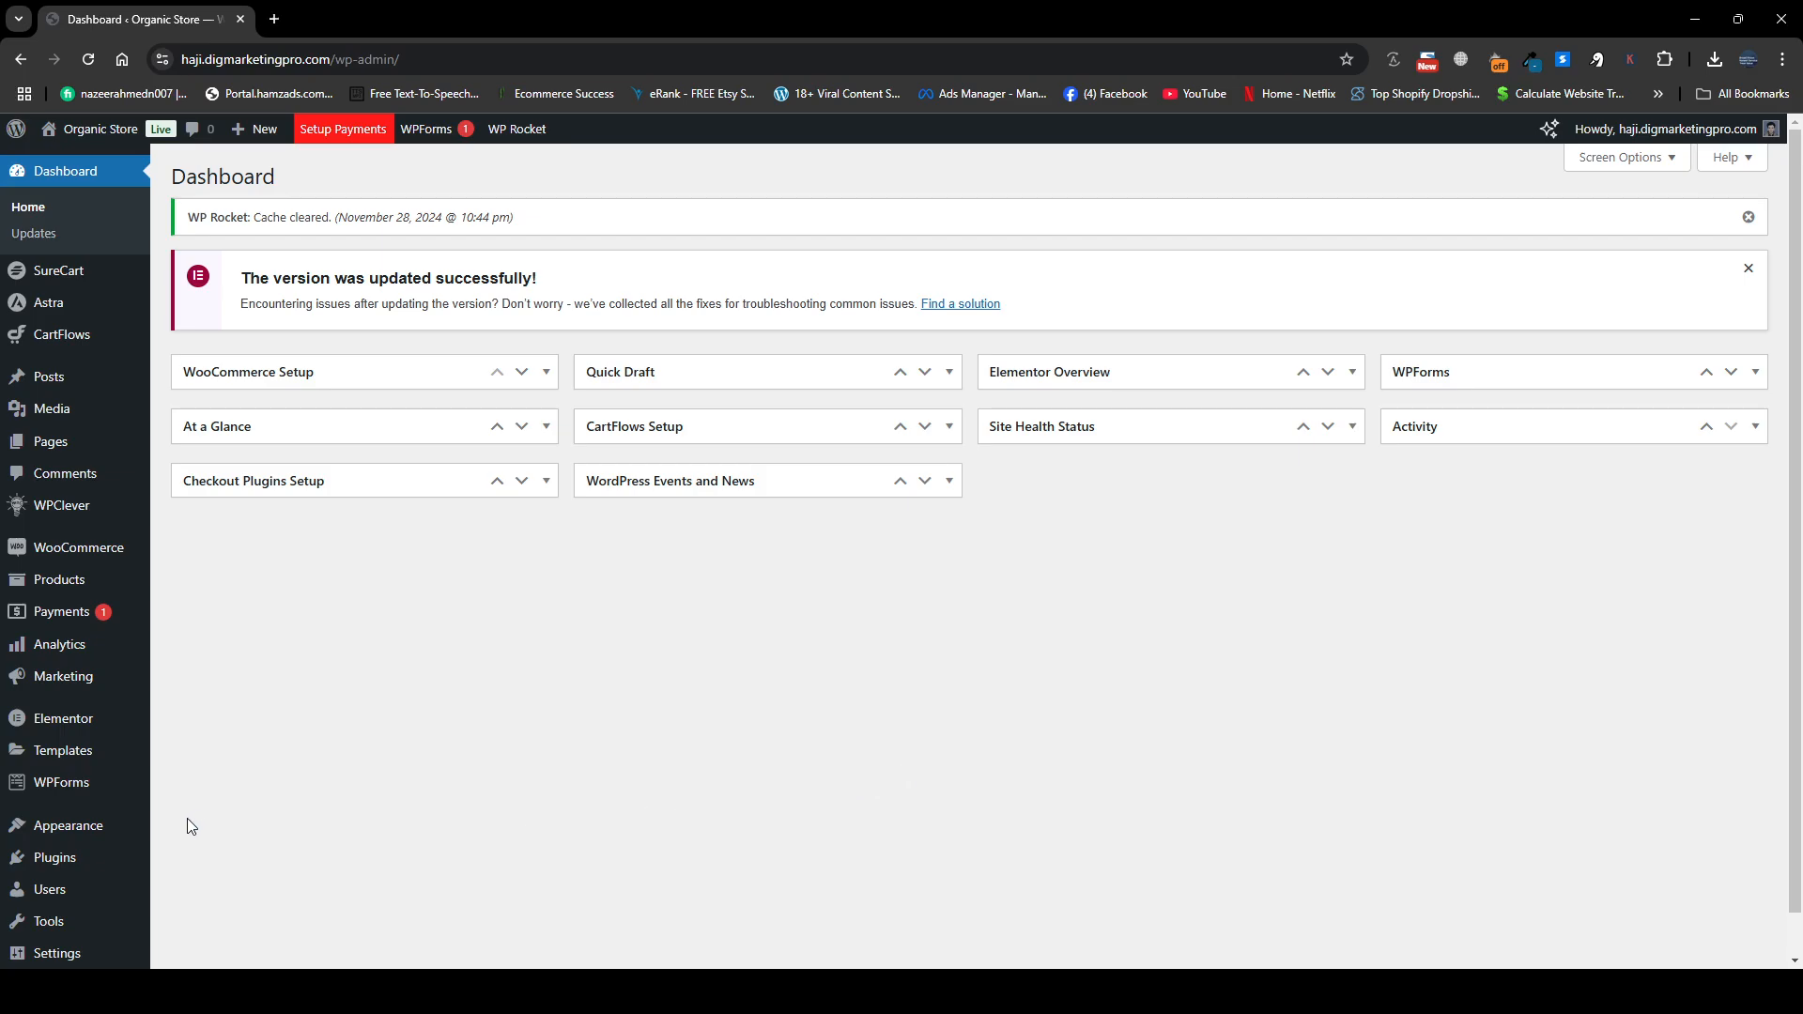
Open the page for adding new plugins and search for "Floating bar".
mouse_move(89, 857)
left_click(180, 890)
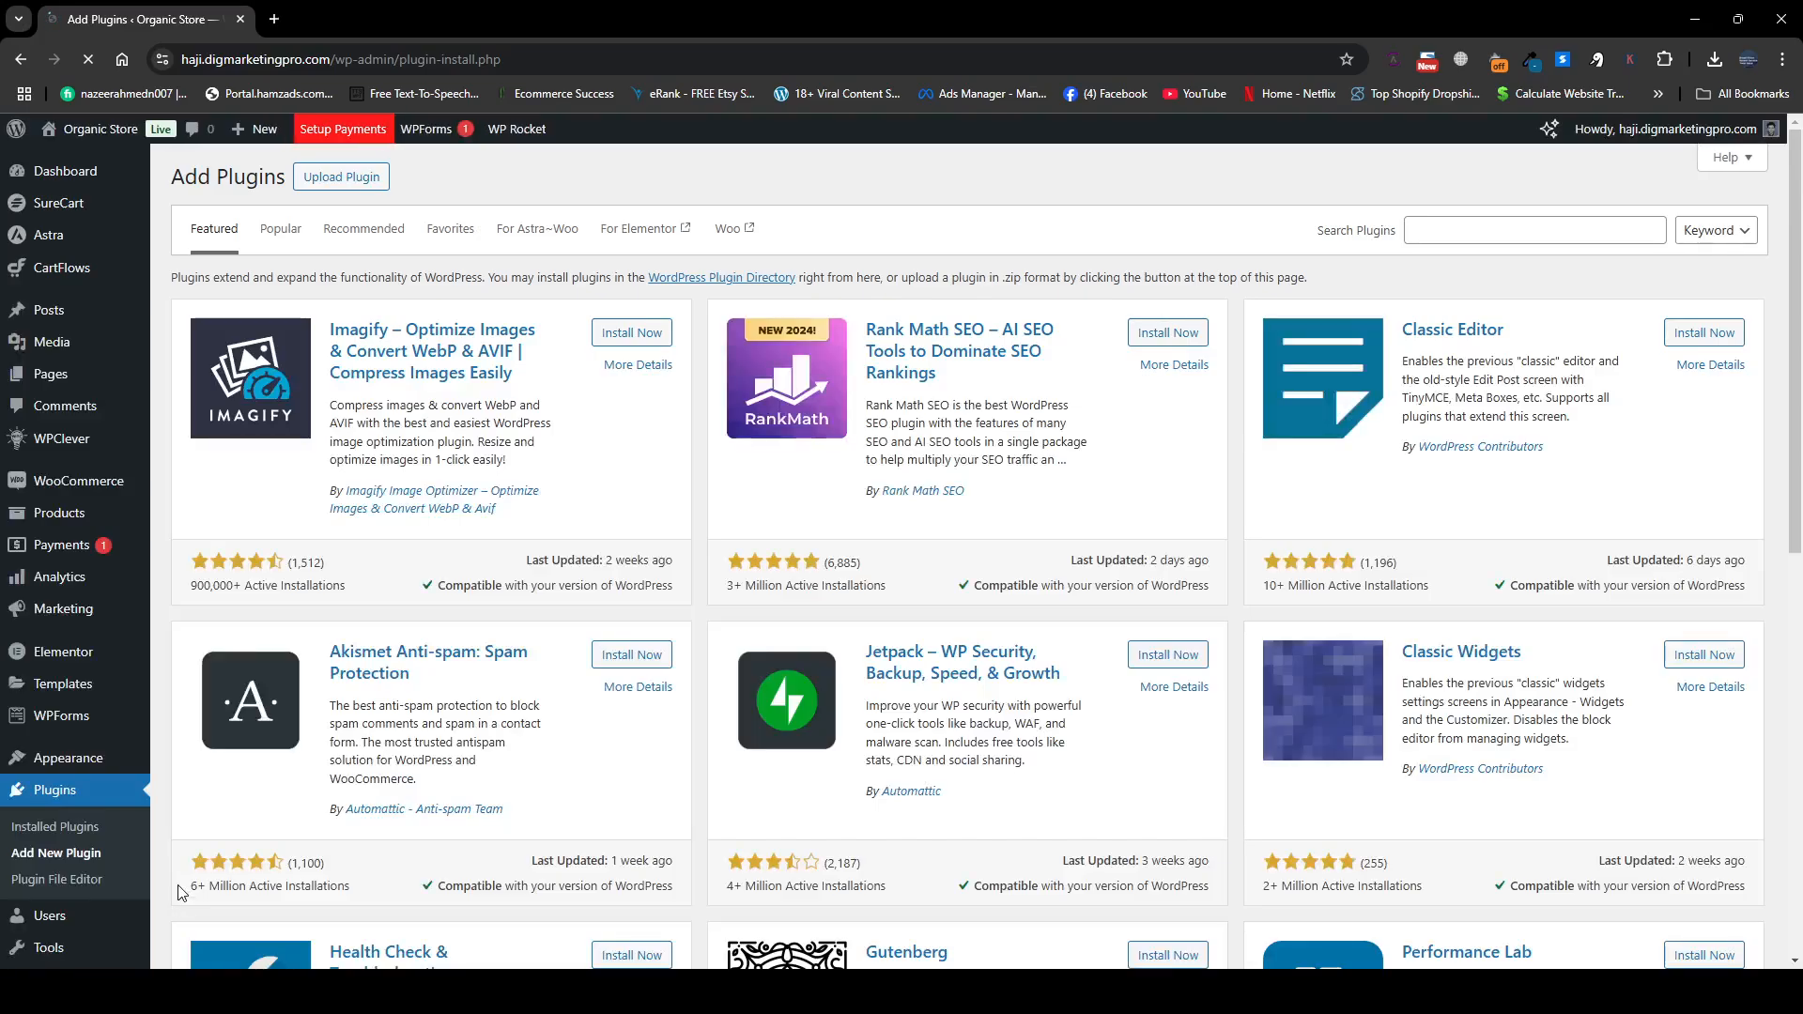
left_click(1422, 240)
type("Eloa")
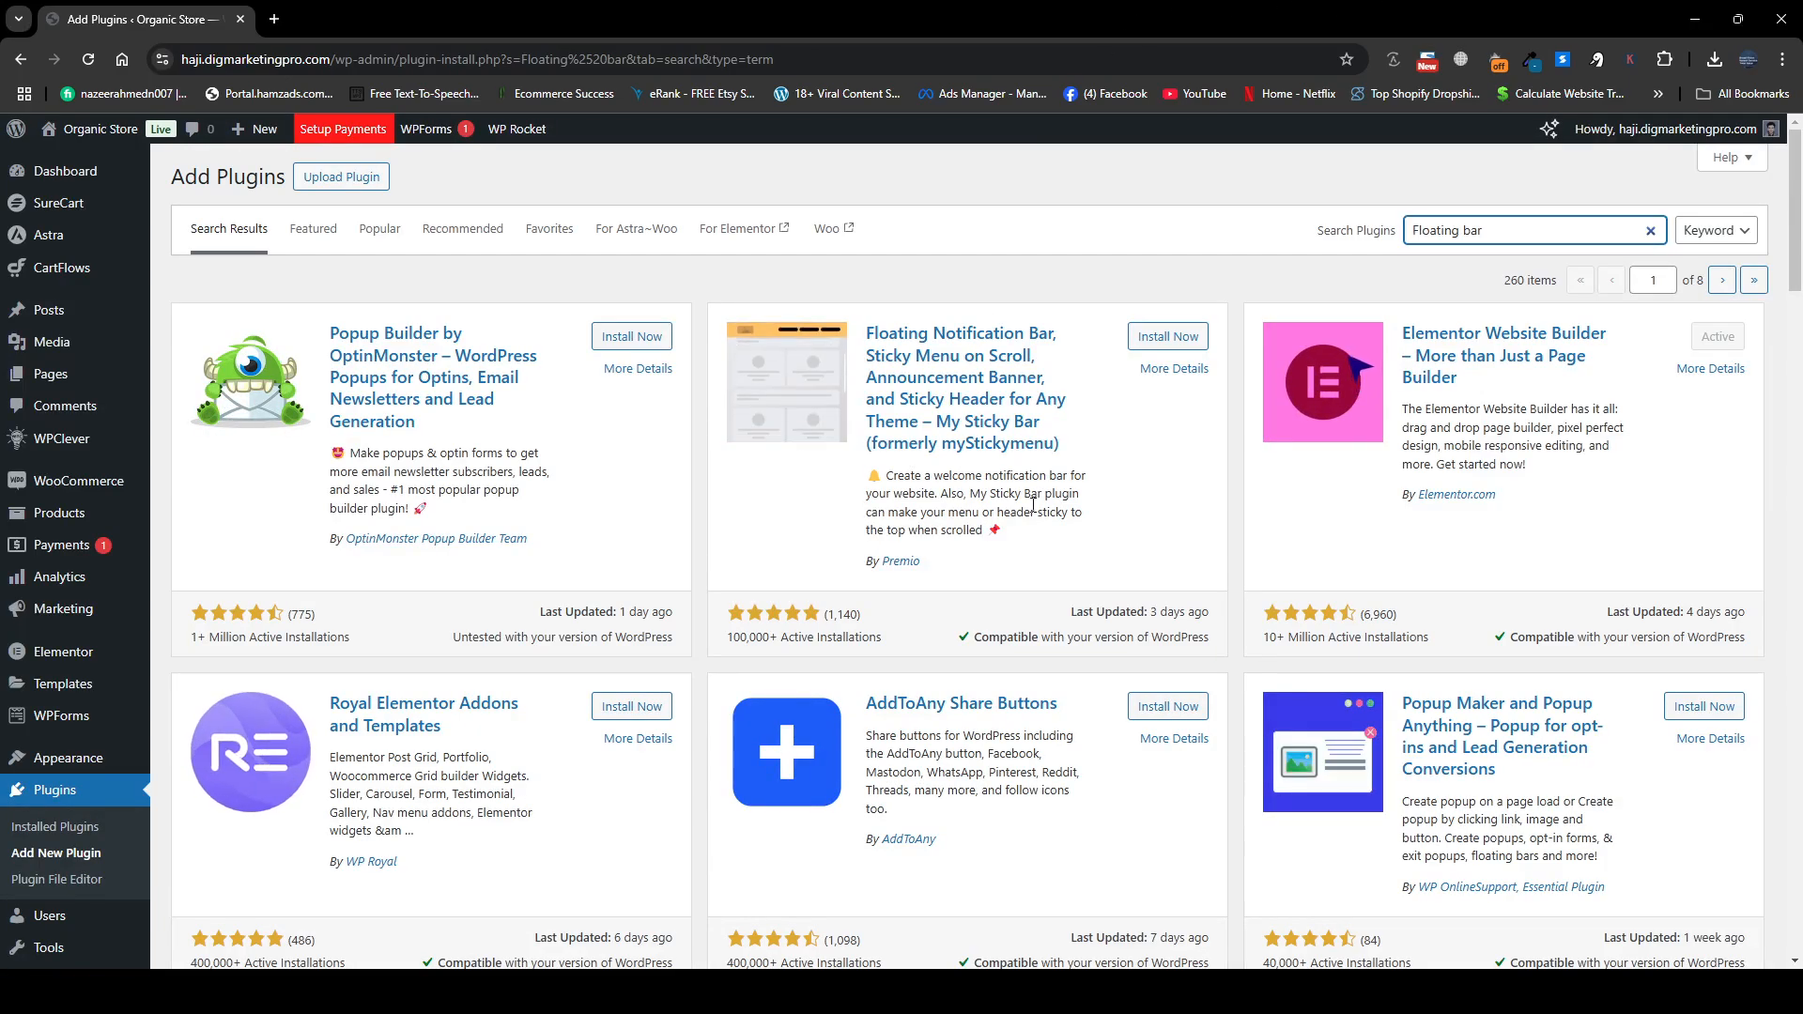
Install and activate the Floating Notification Bar plugin My Sticky Bar (formerly myStickymenu) by Premio.
left_click(1130, 340)
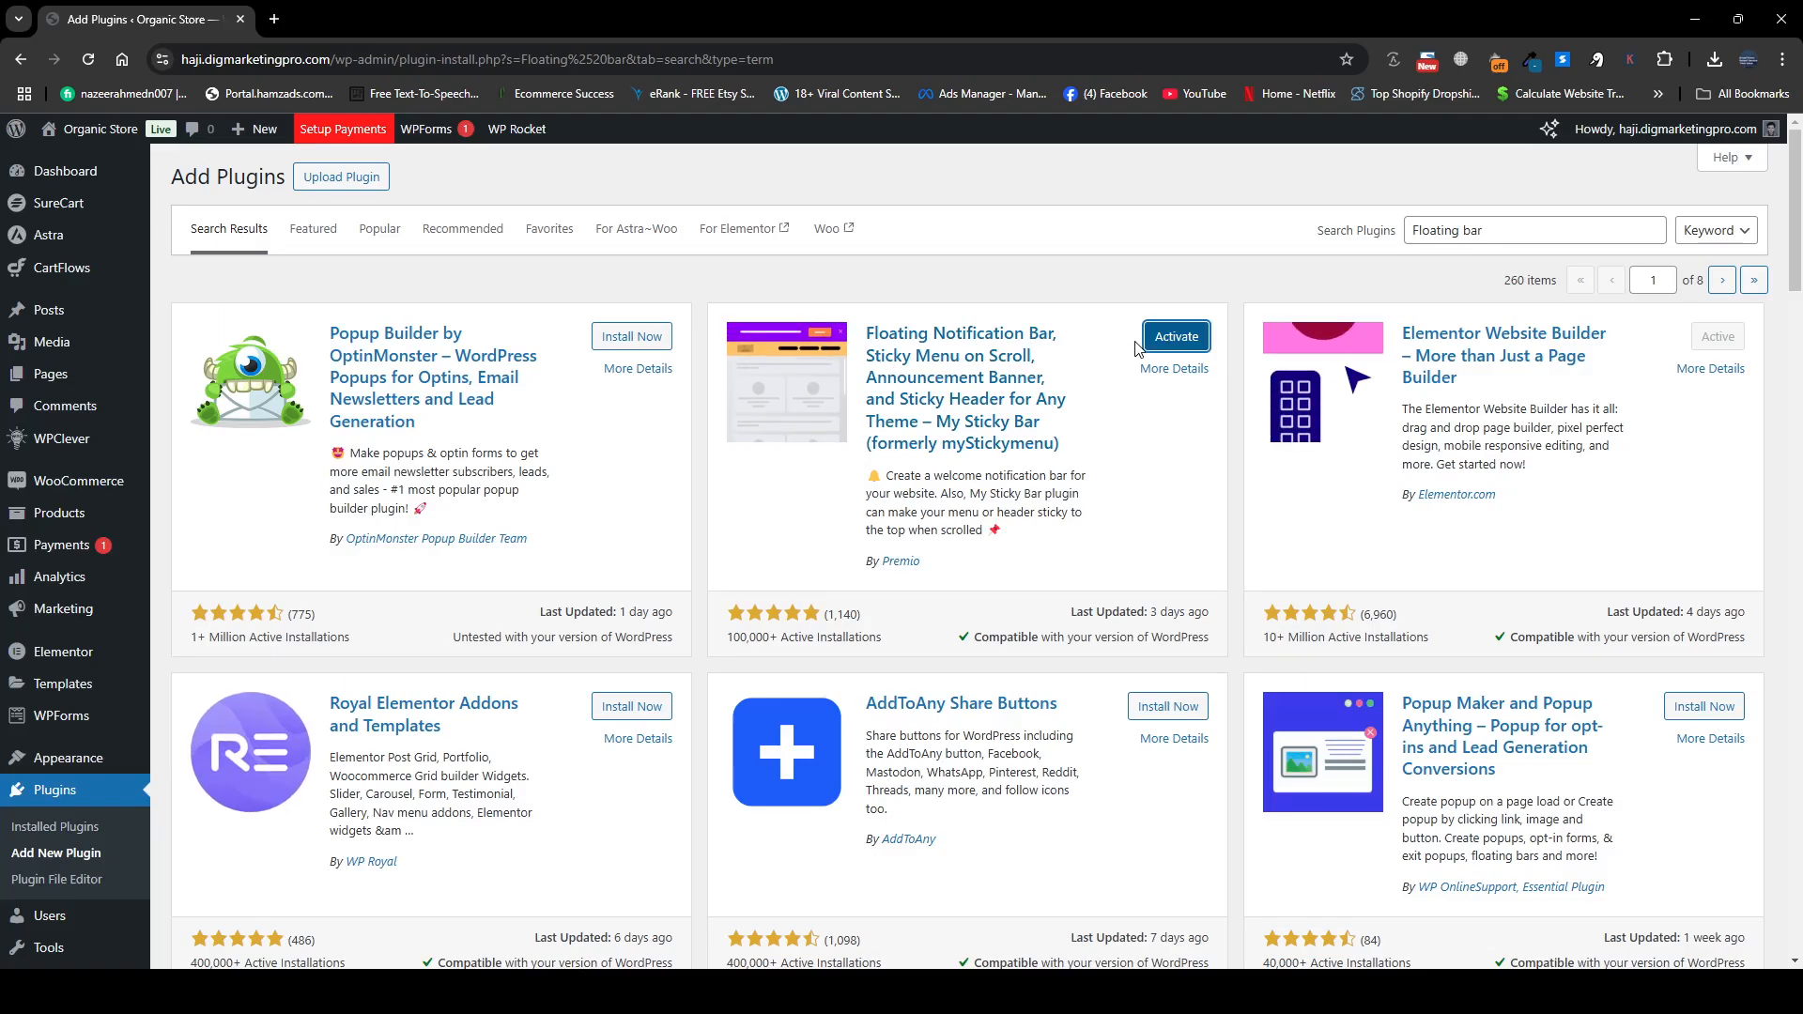
left_click(1150, 344)
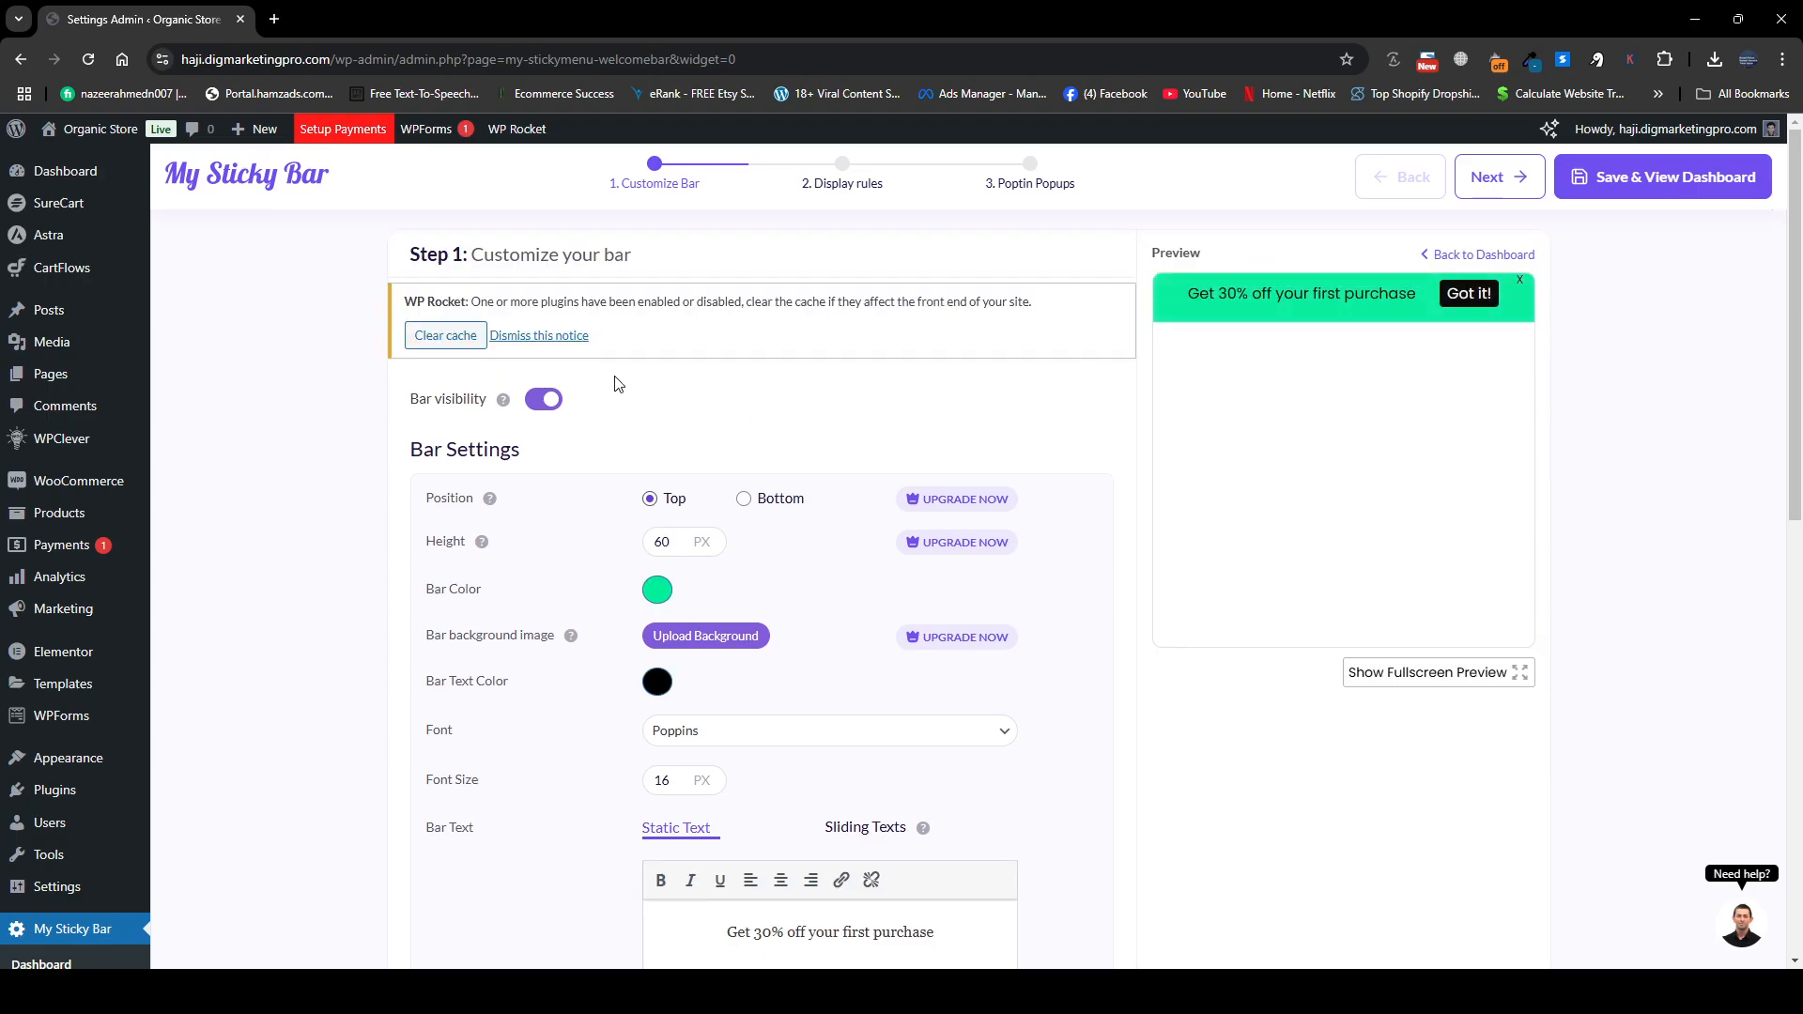
Clear the WP Rocket cache and save the first sticky bar with its default settings, dismissing the upgrade offer.
left_click(469, 339)
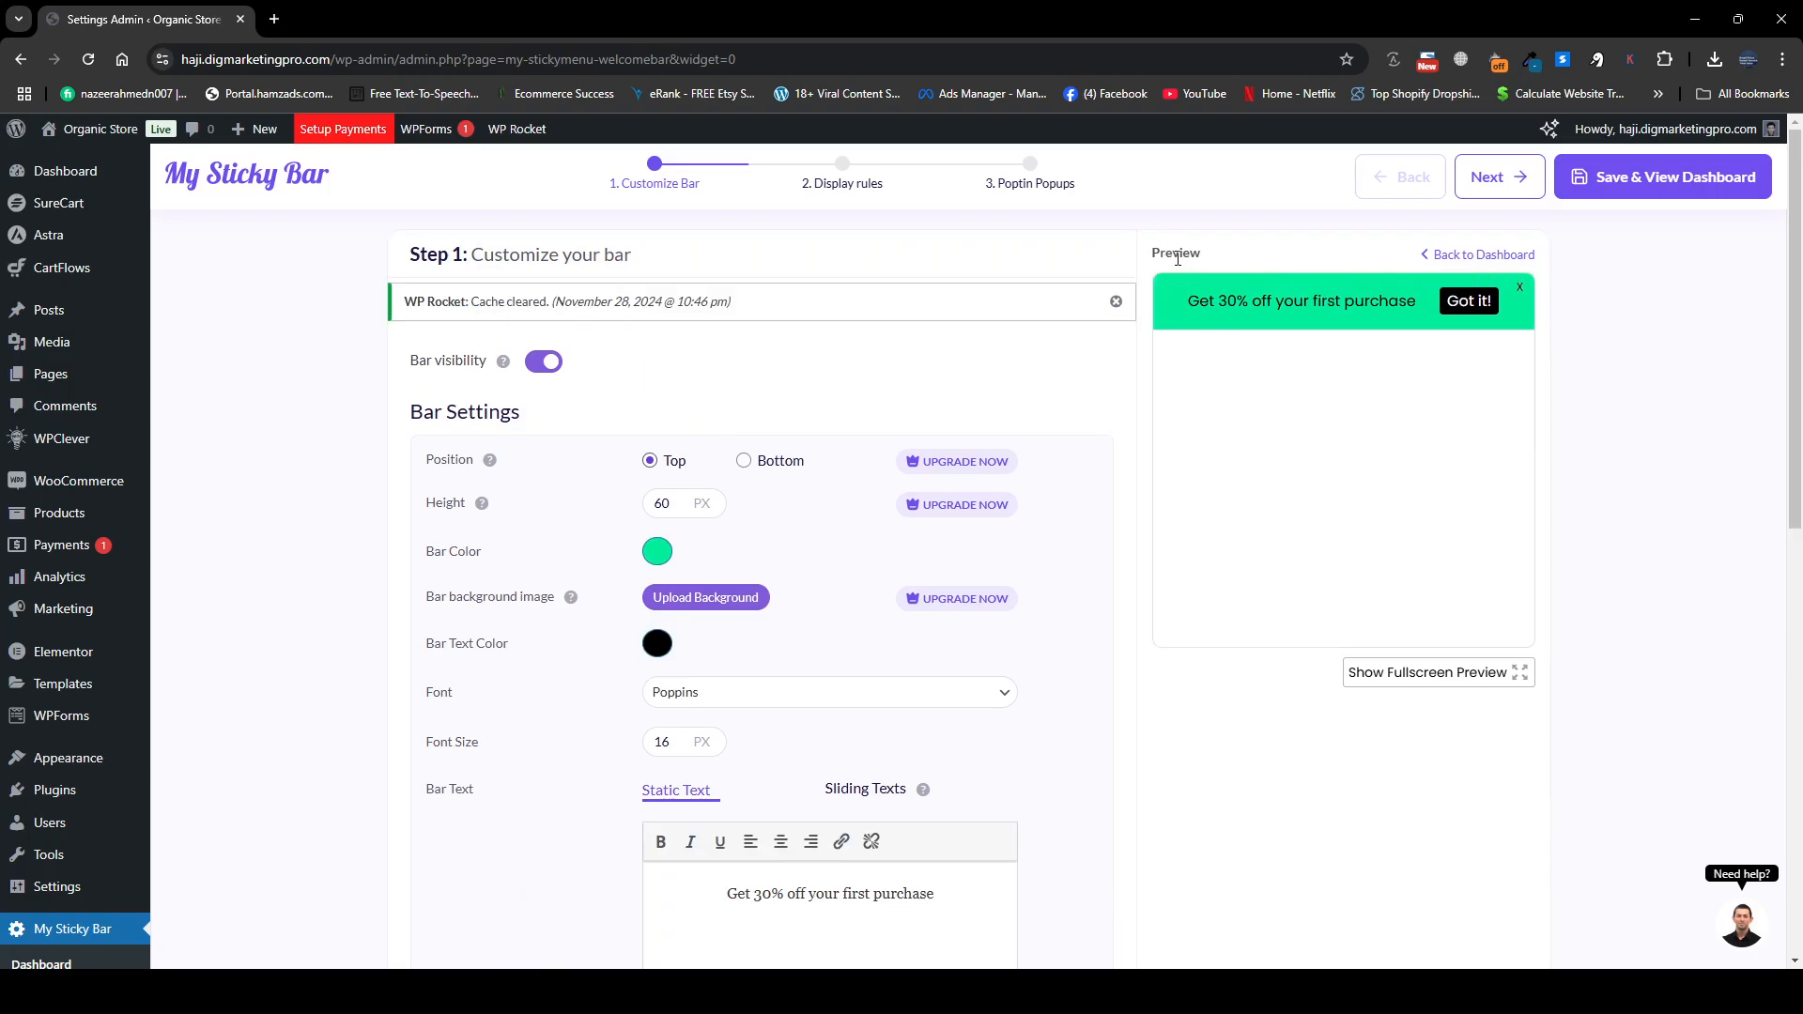
left_click(1643, 177)
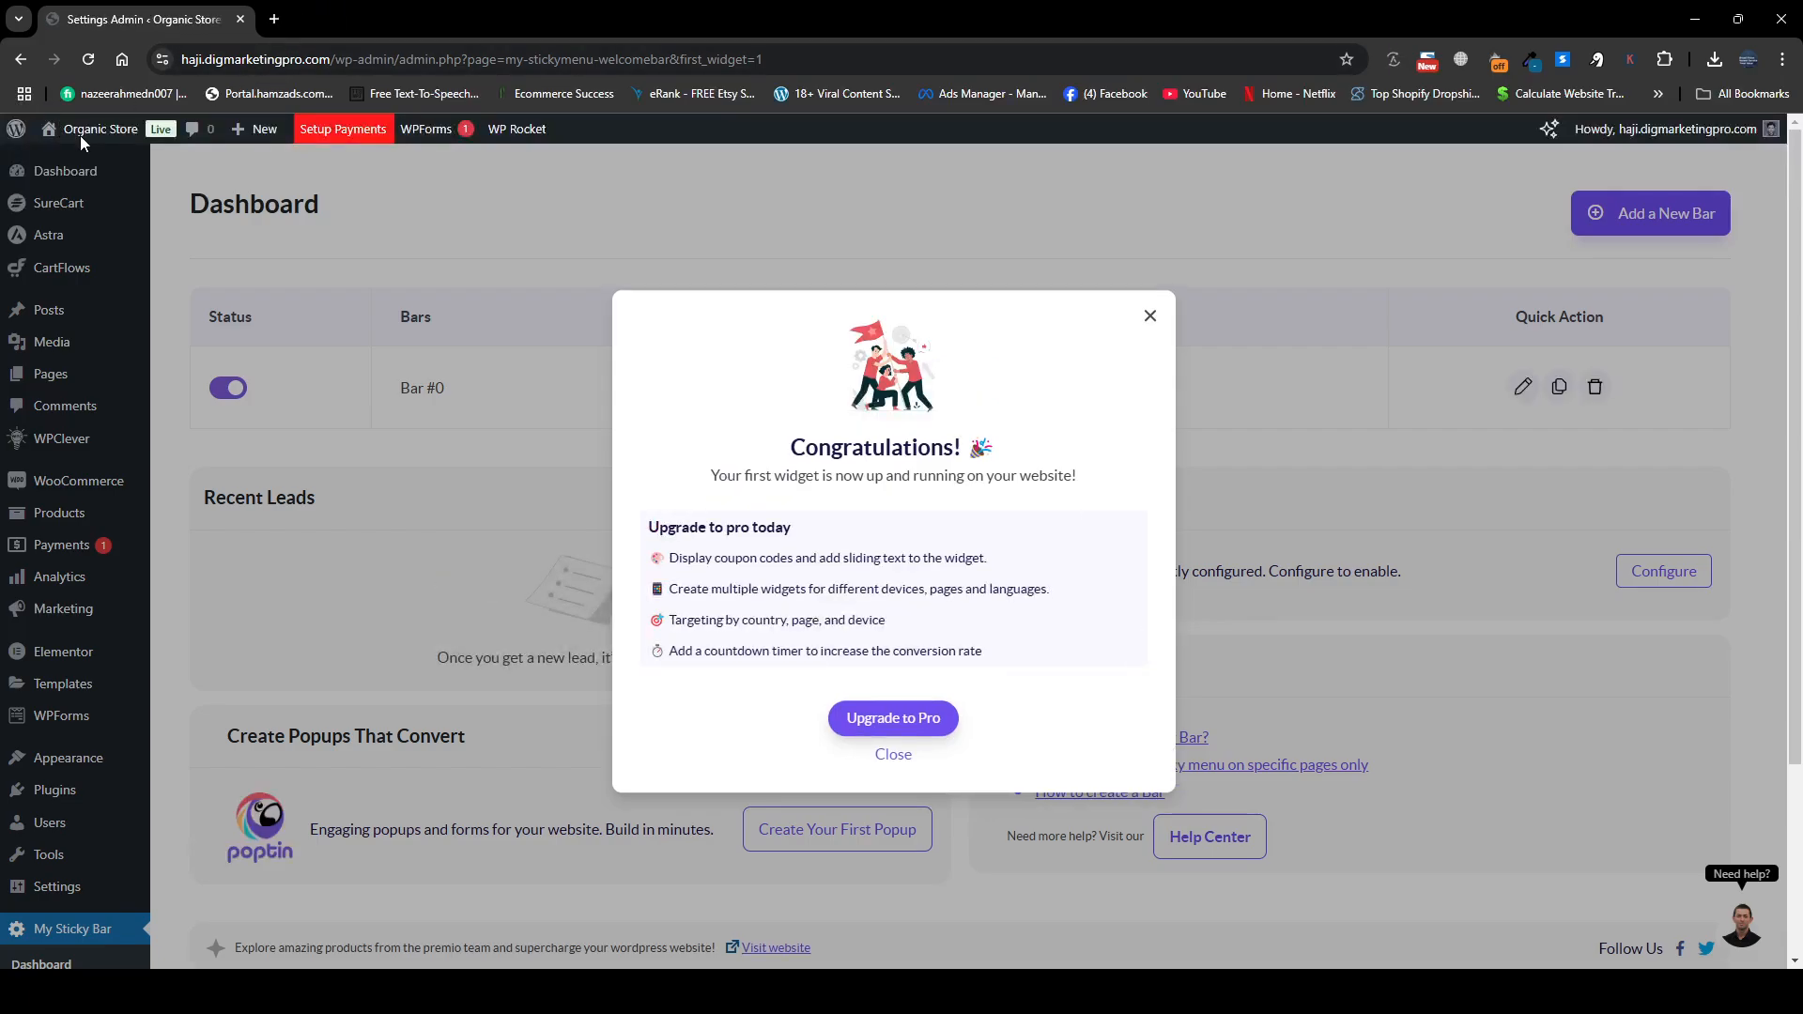
left_click(1150, 316)
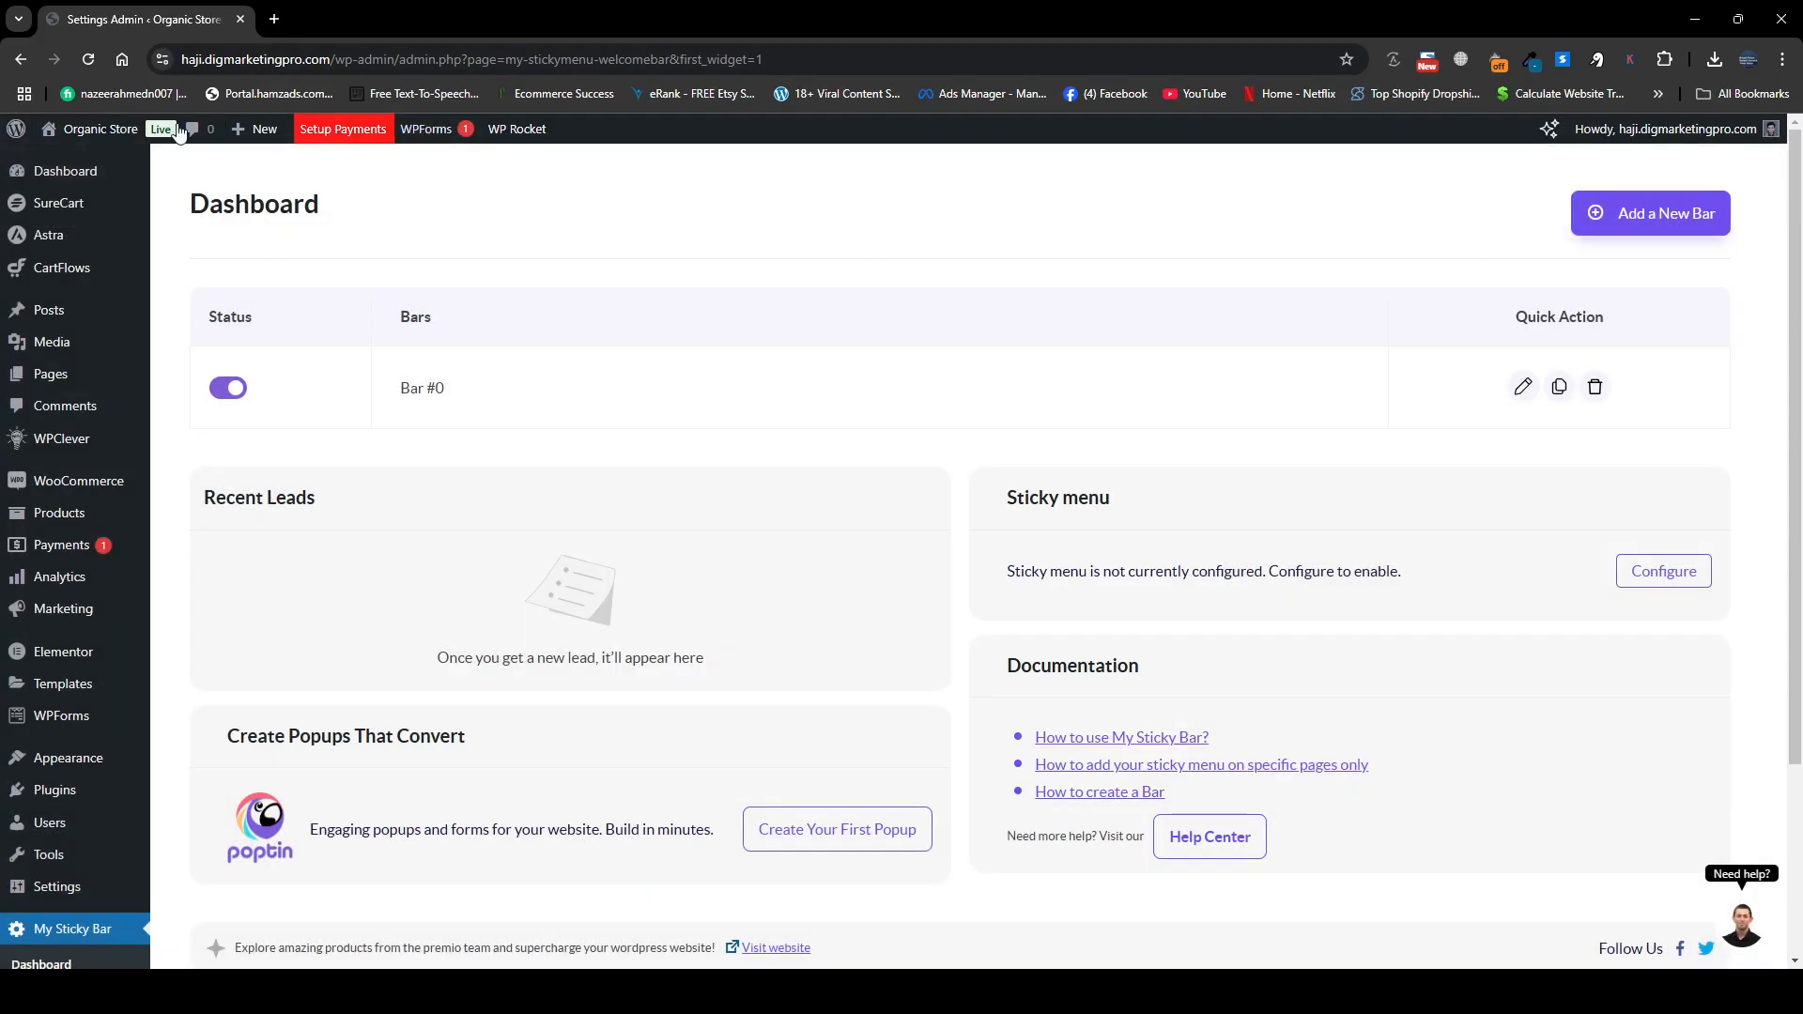
Open the live storefront in a separate browser tab and check the home page for the sticky bar.
mouse_move(174, 132)
middle_click(139, 178)
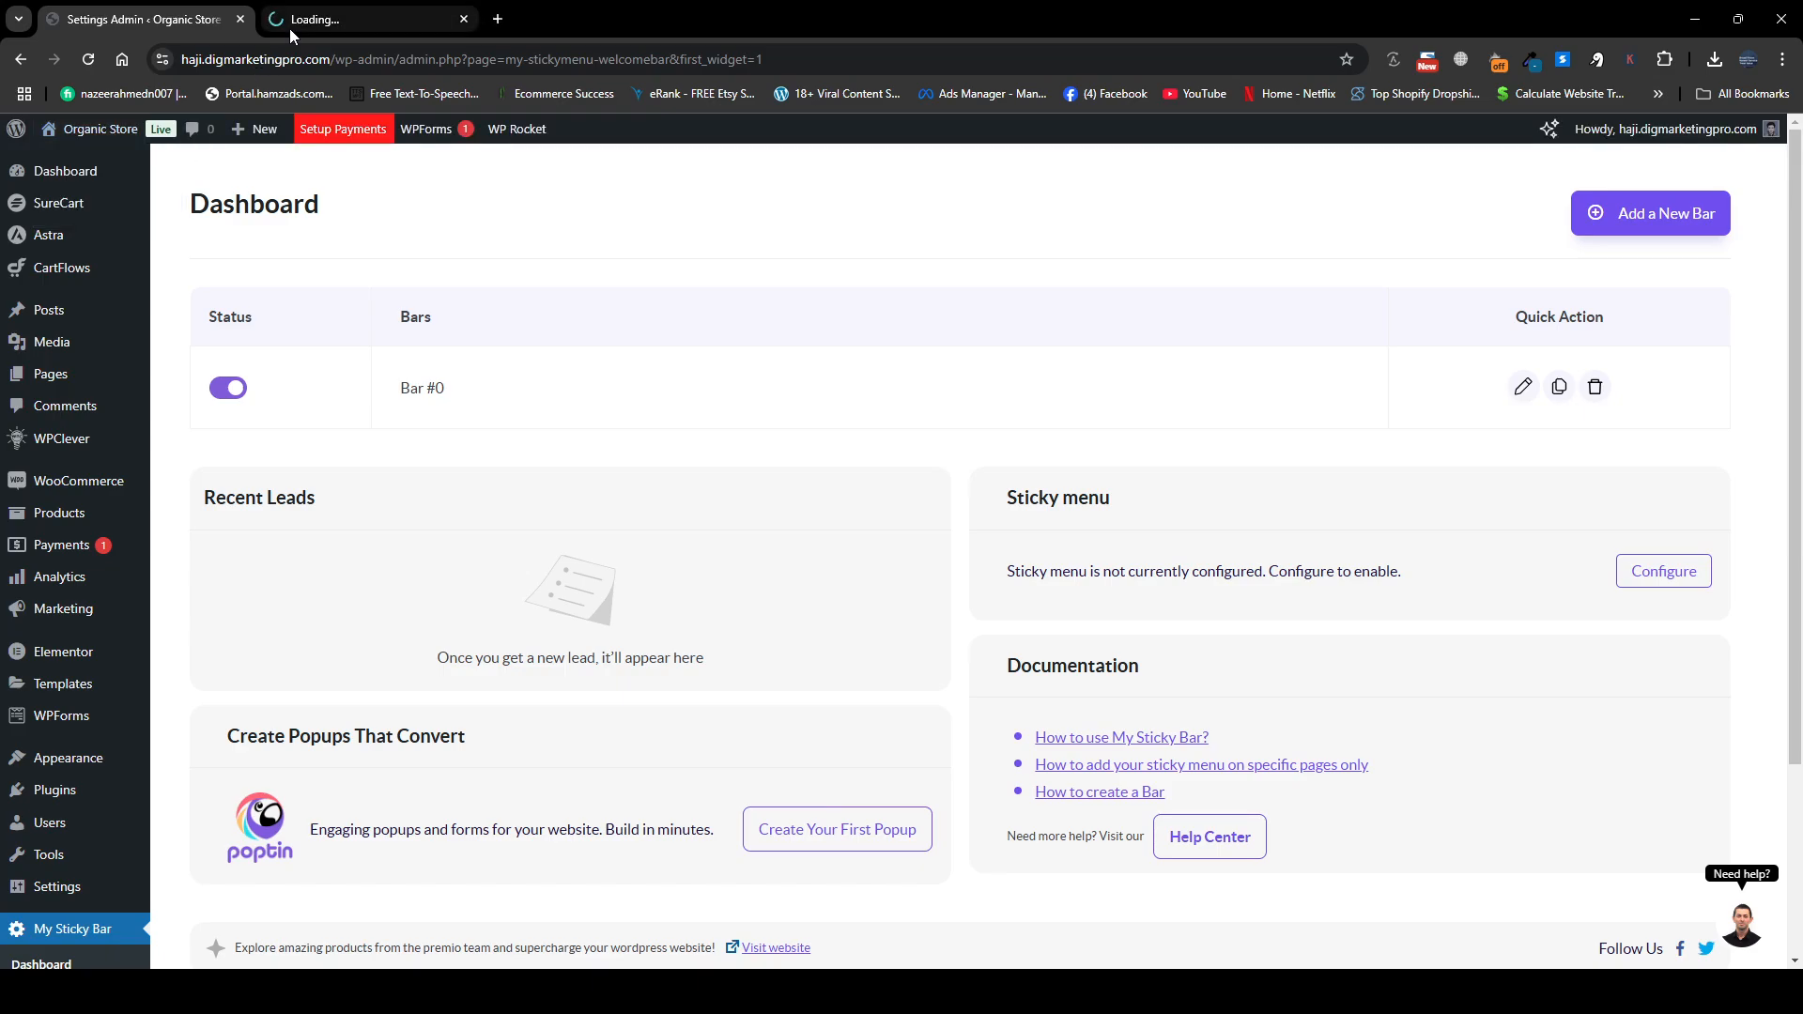
left_click(315, 19)
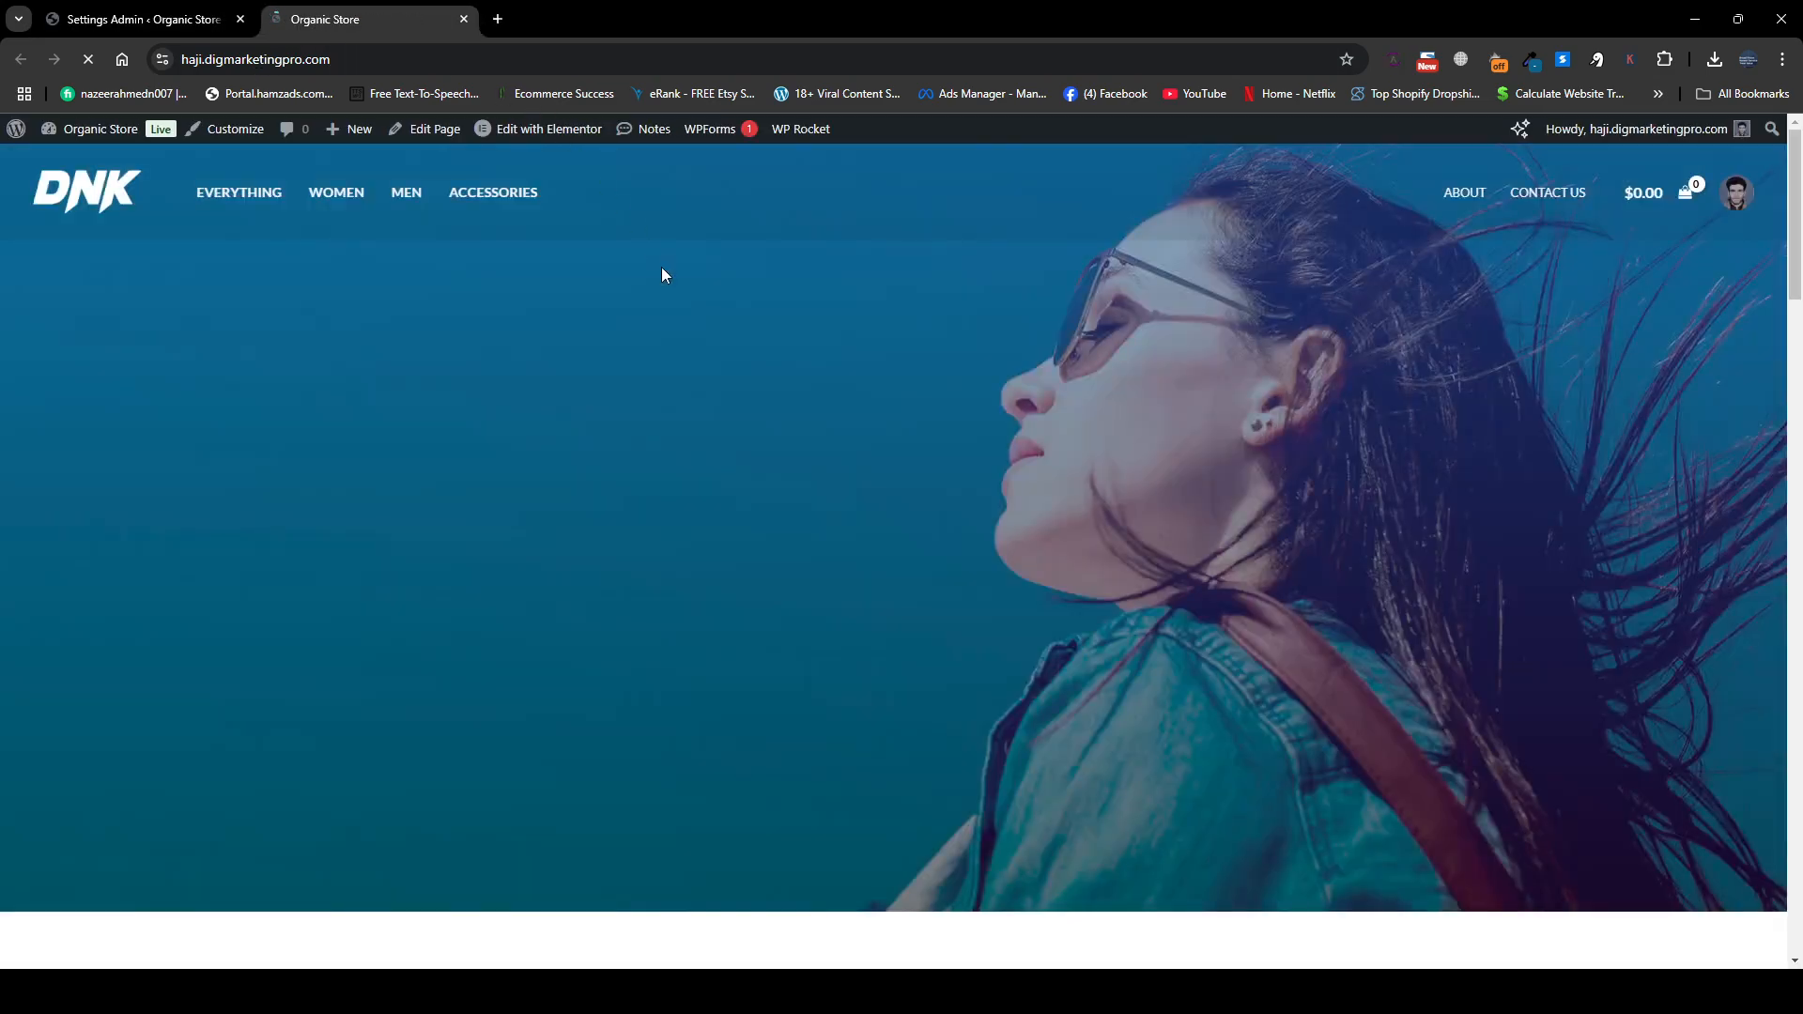
scroll(609, 498, "down", 5)
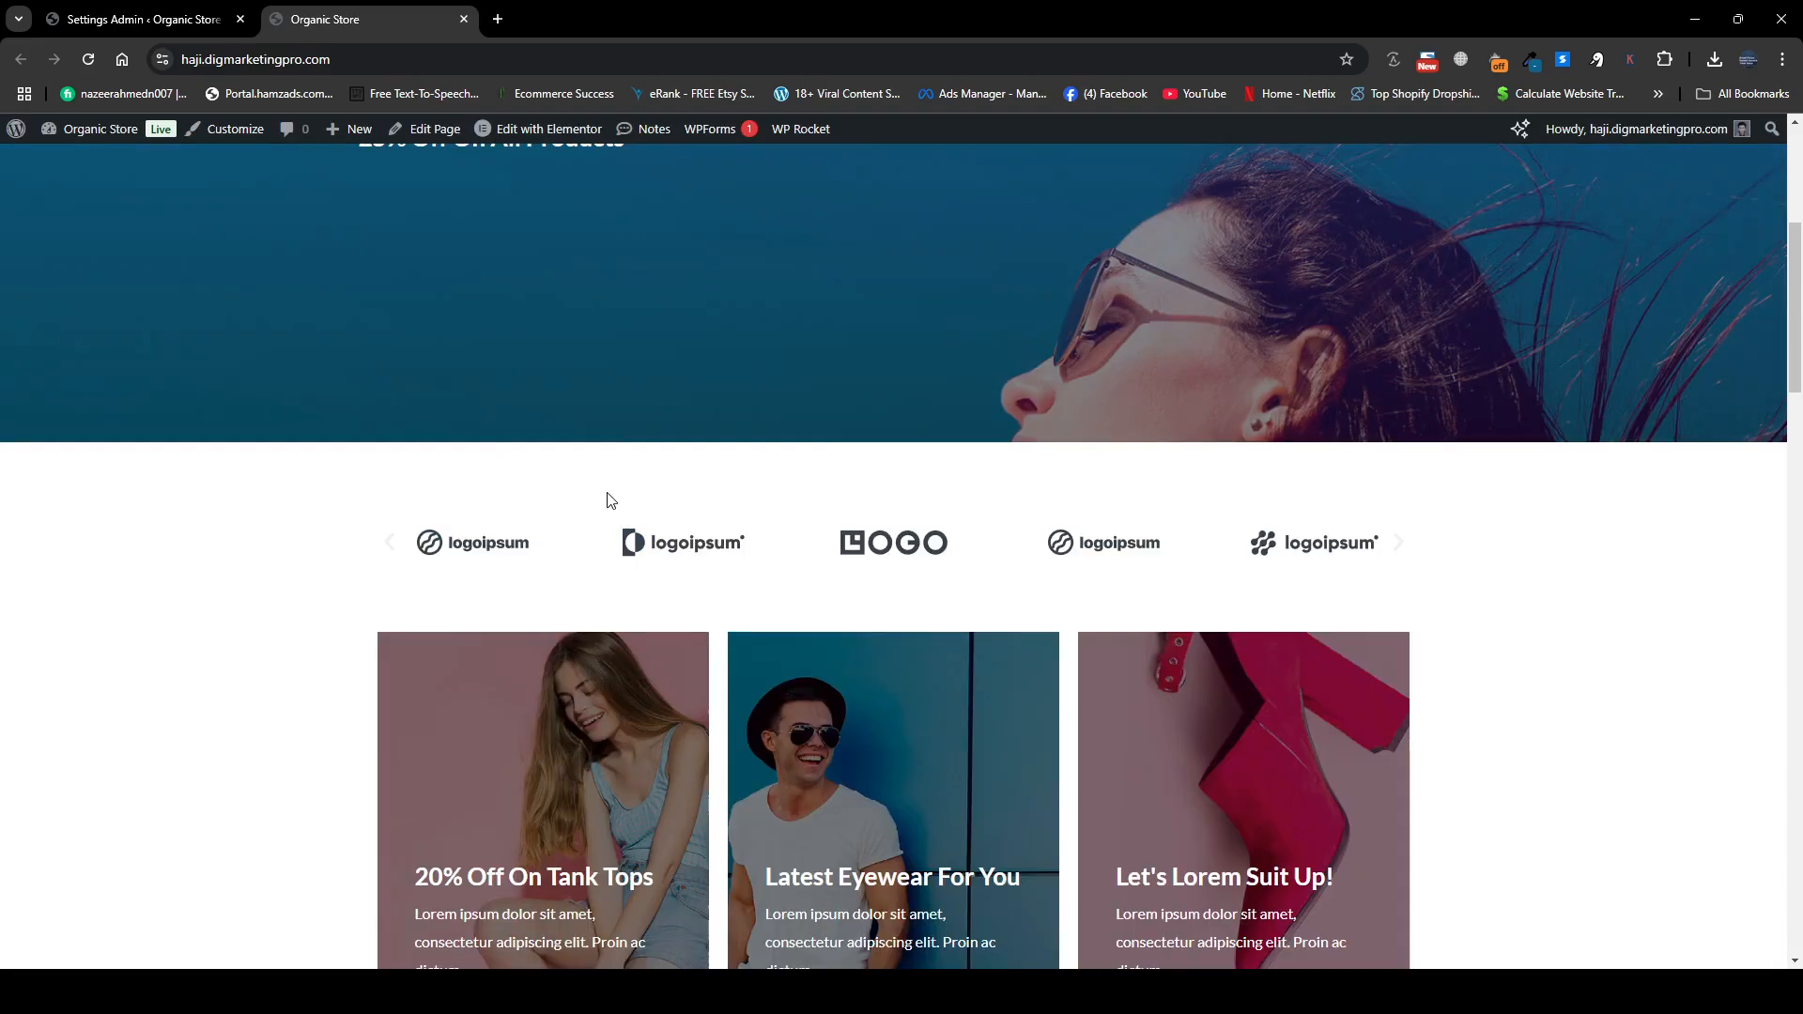
scroll(611, 500, "up", 5)
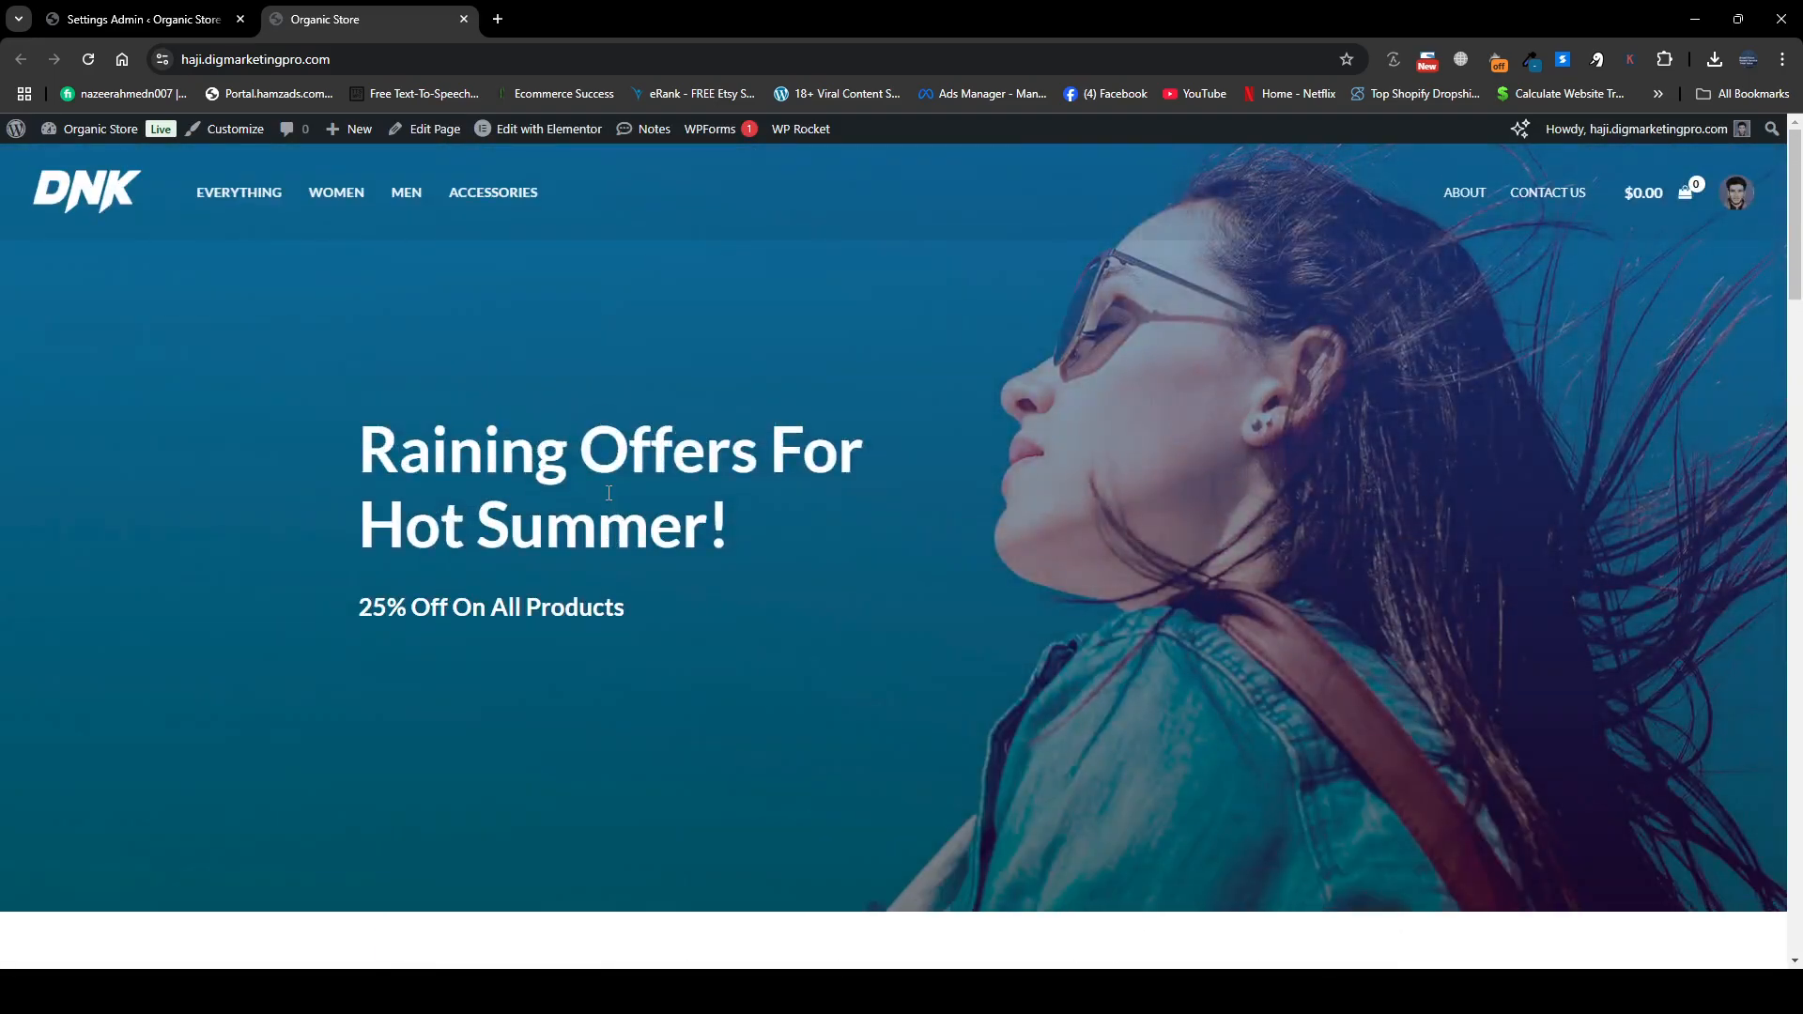
scroll(609, 492, "down", 3)
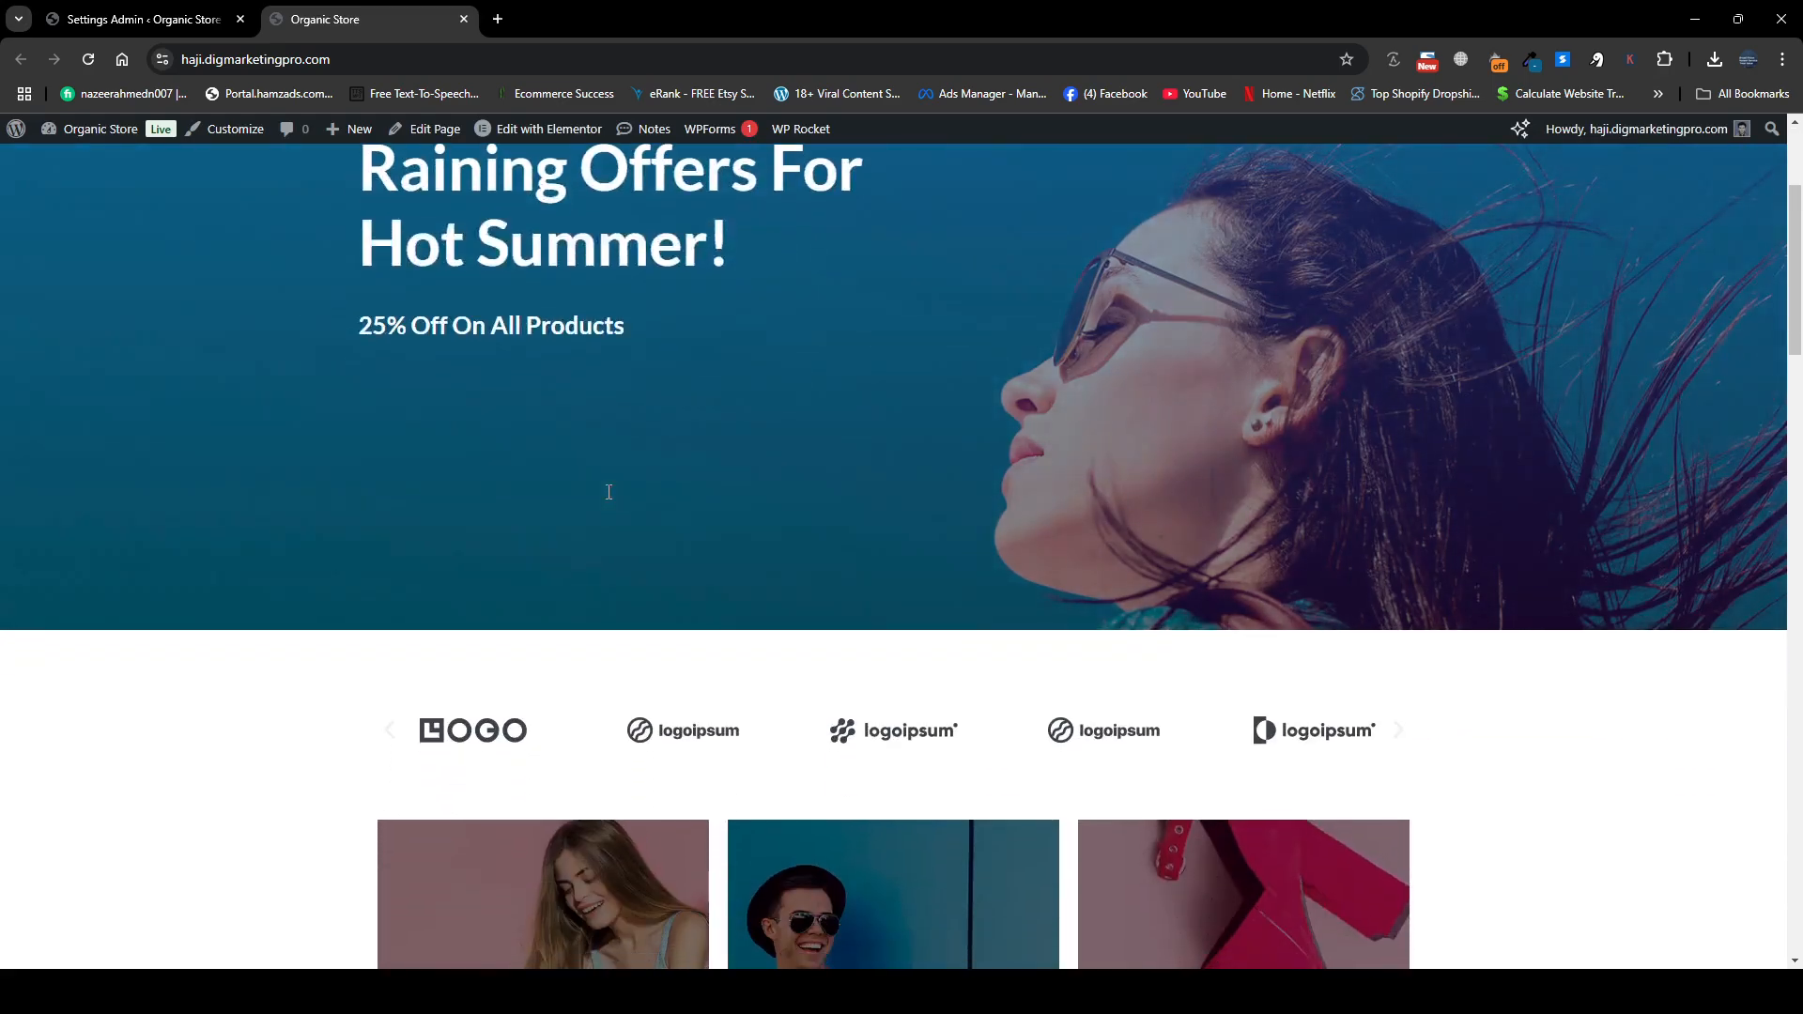
scroll(608, 492, "up", 3)
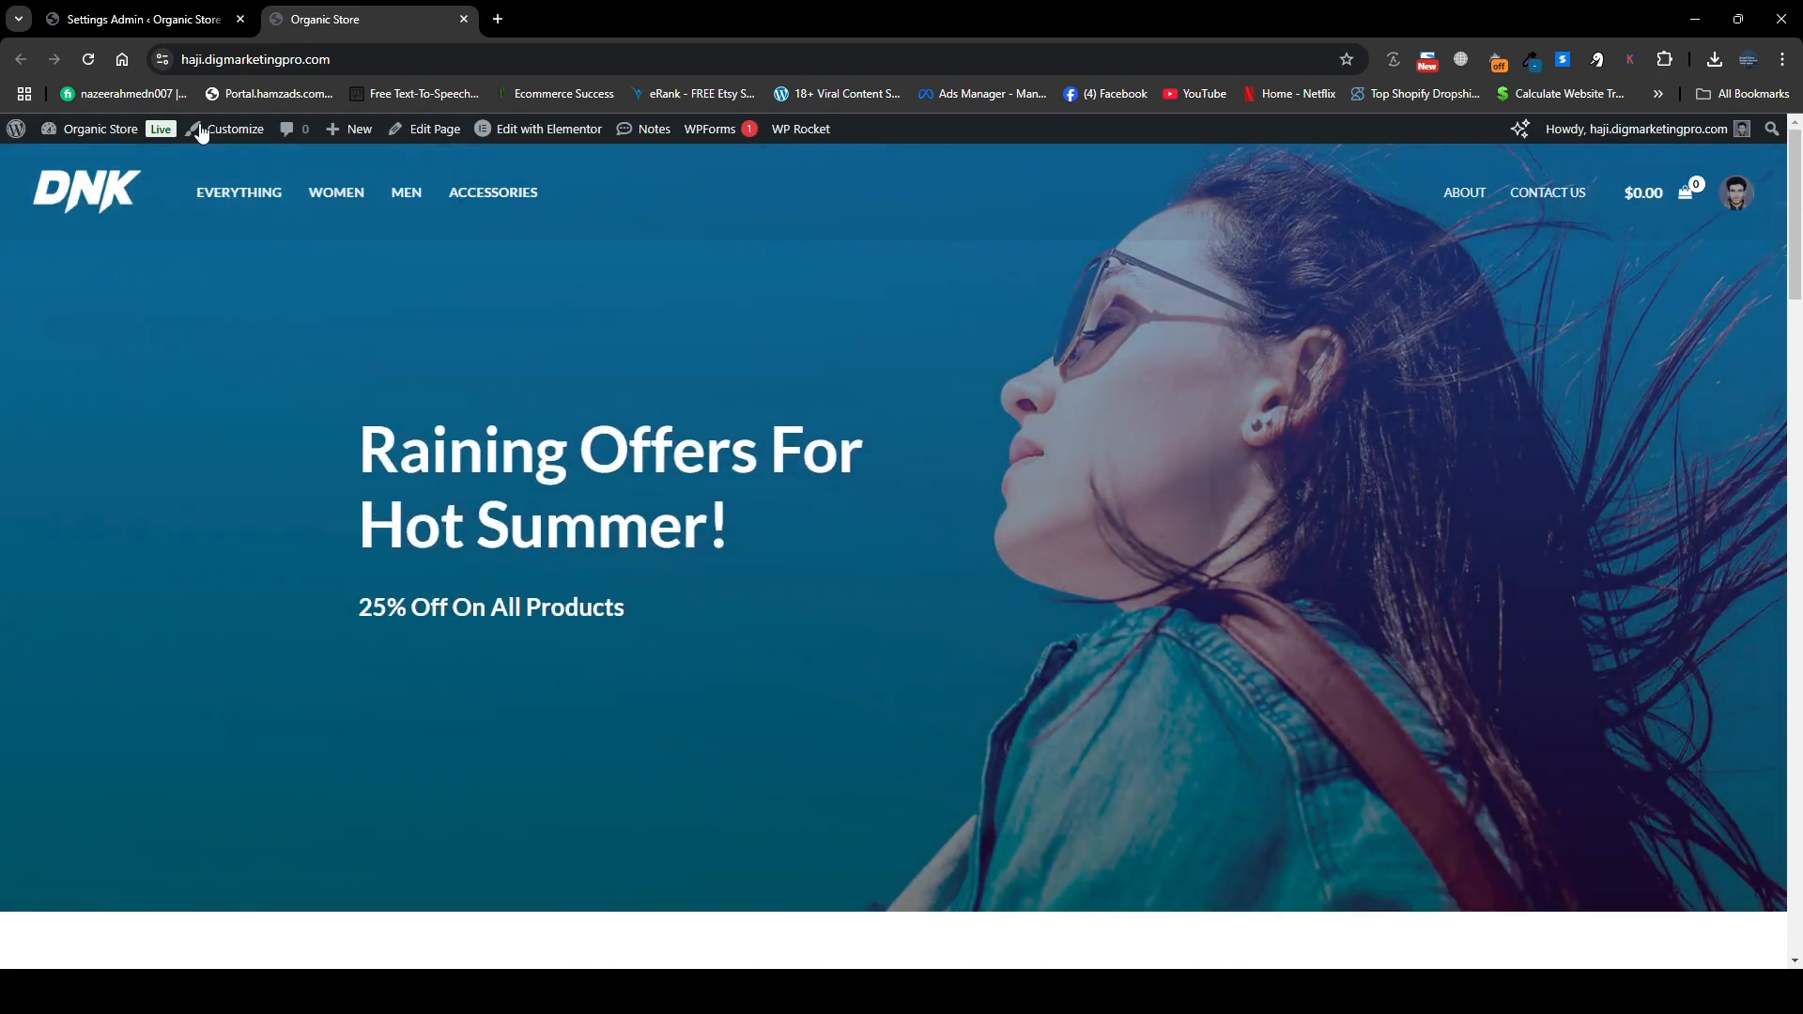
Edit Bar #0 so the bar shows again when the user visits the website next time after a button click, and save it.
left_click(140, 11)
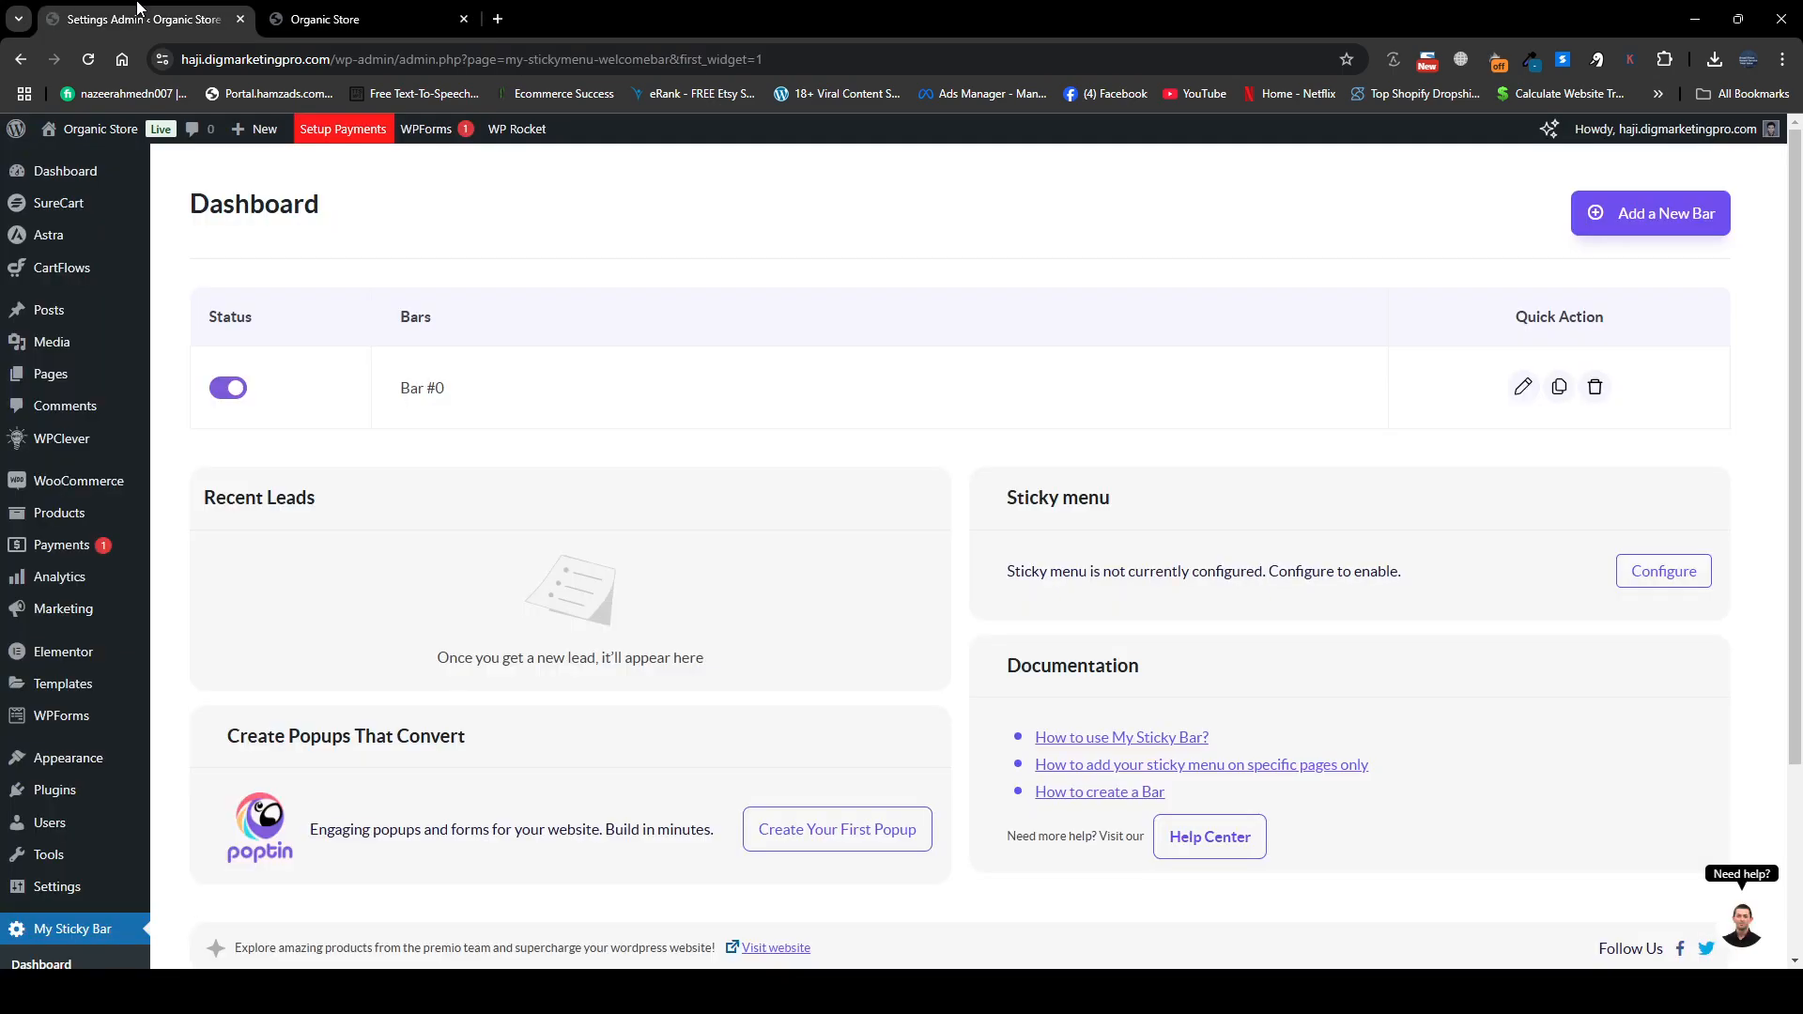
left_click(1524, 388)
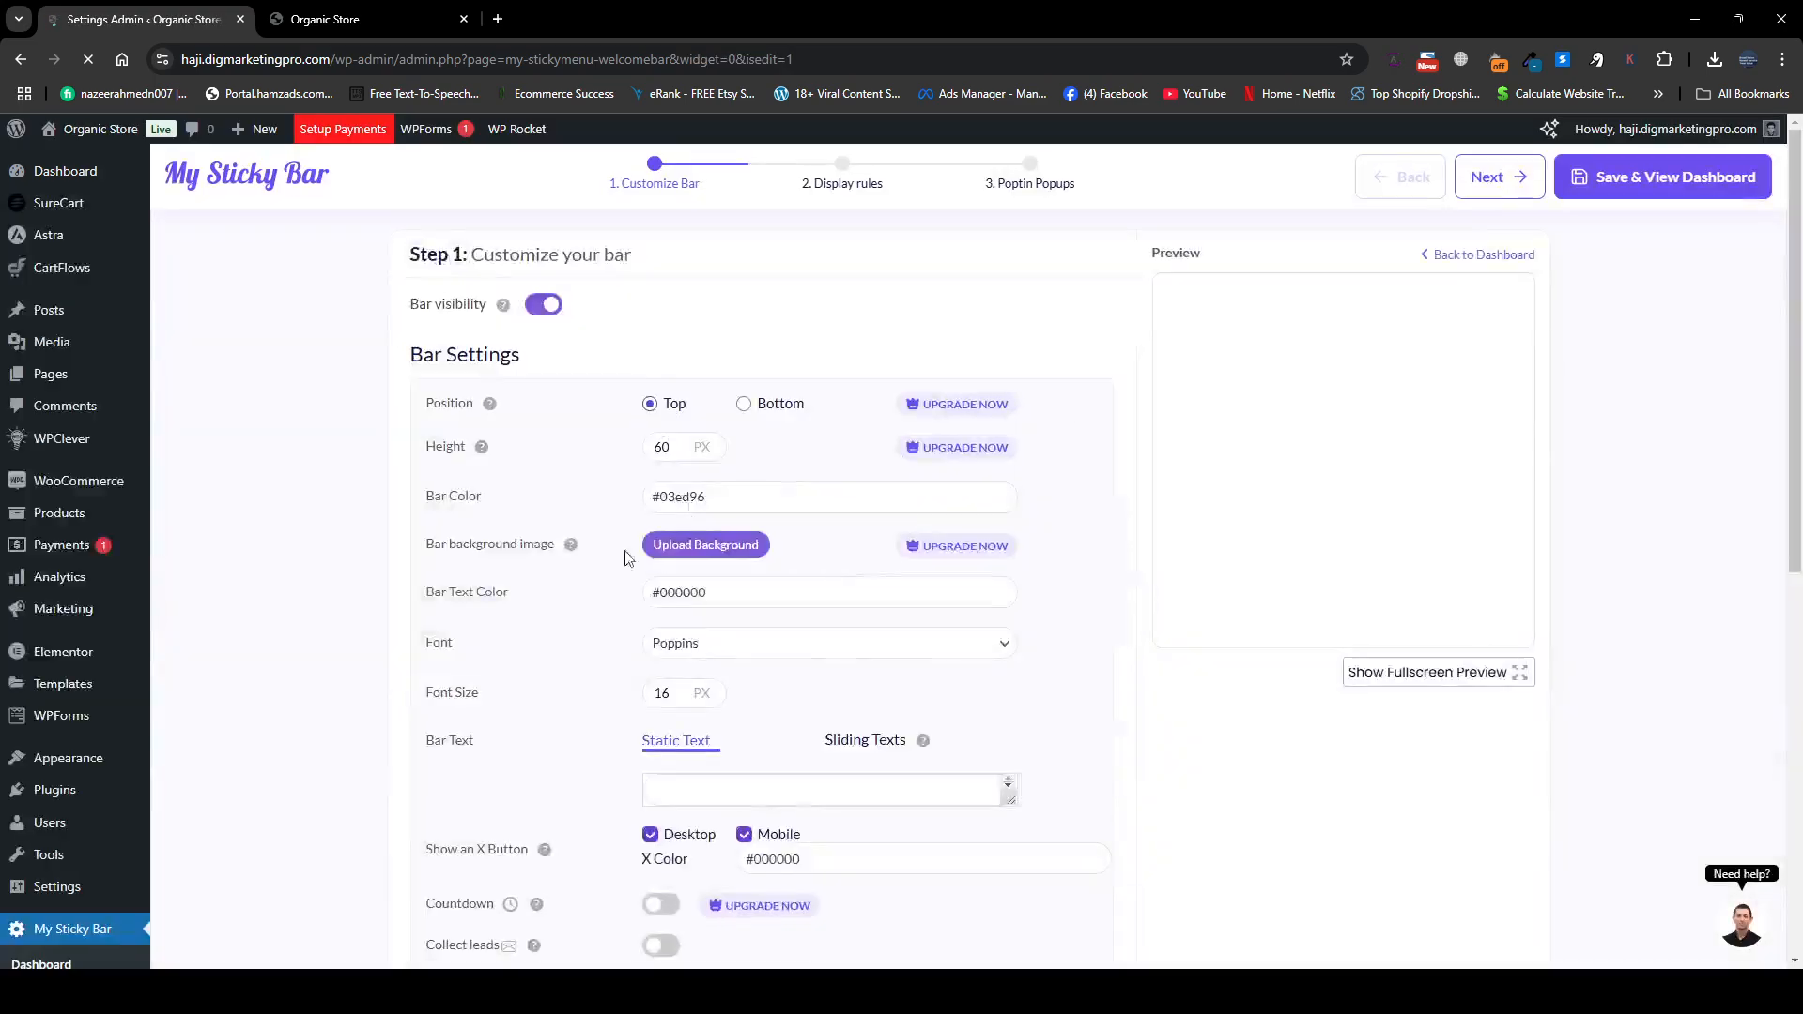
scroll(603, 595, "down", 10)
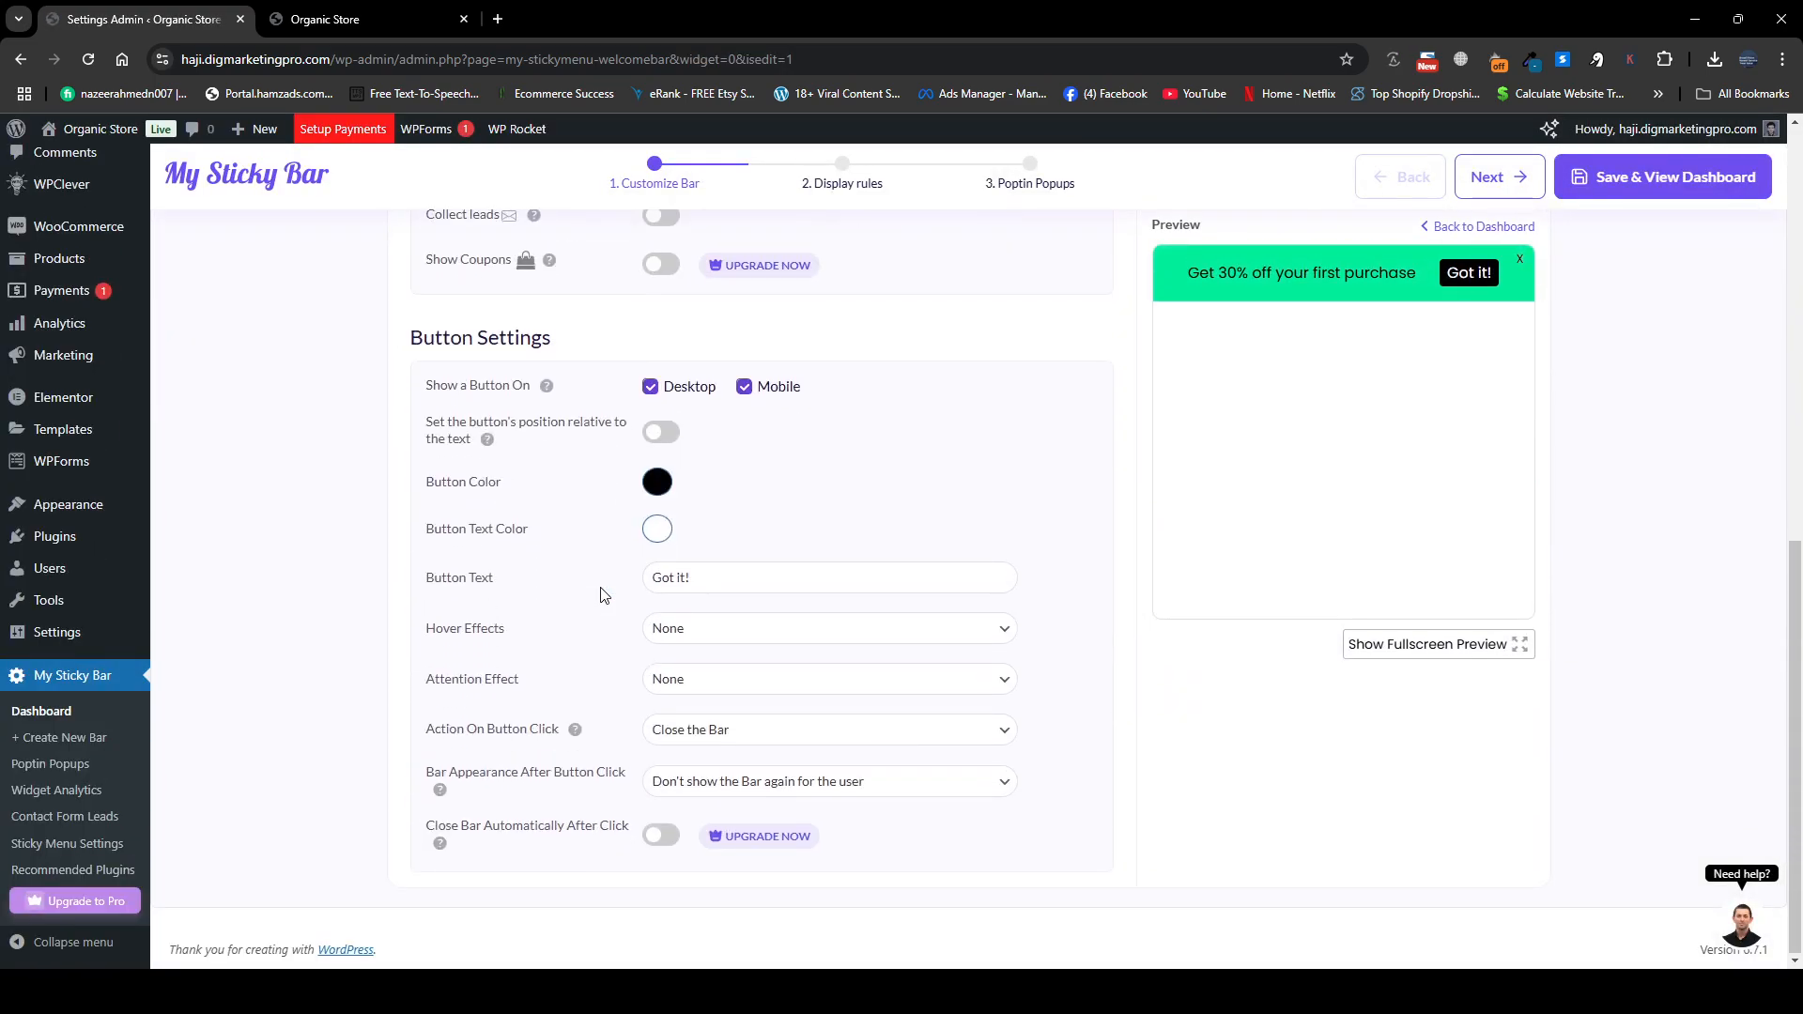
left_click_drag(427, 776, 626, 781)
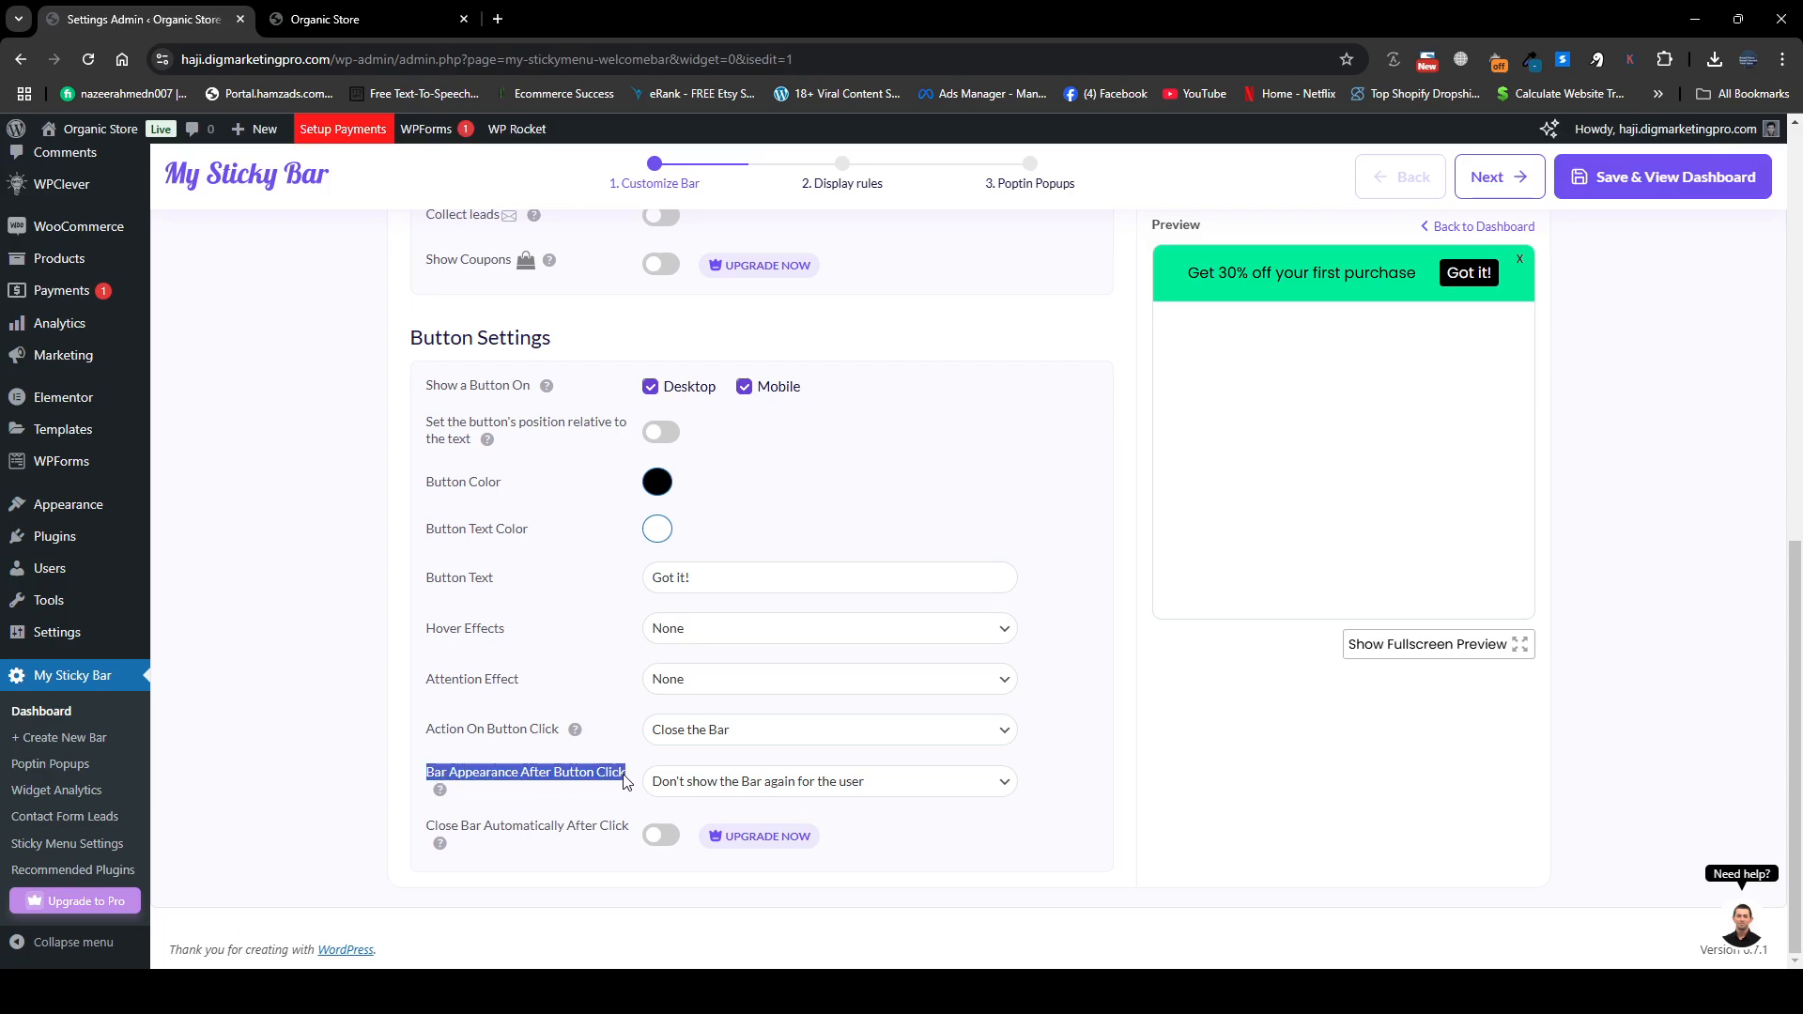
left_click(672, 785)
left_click(688, 828)
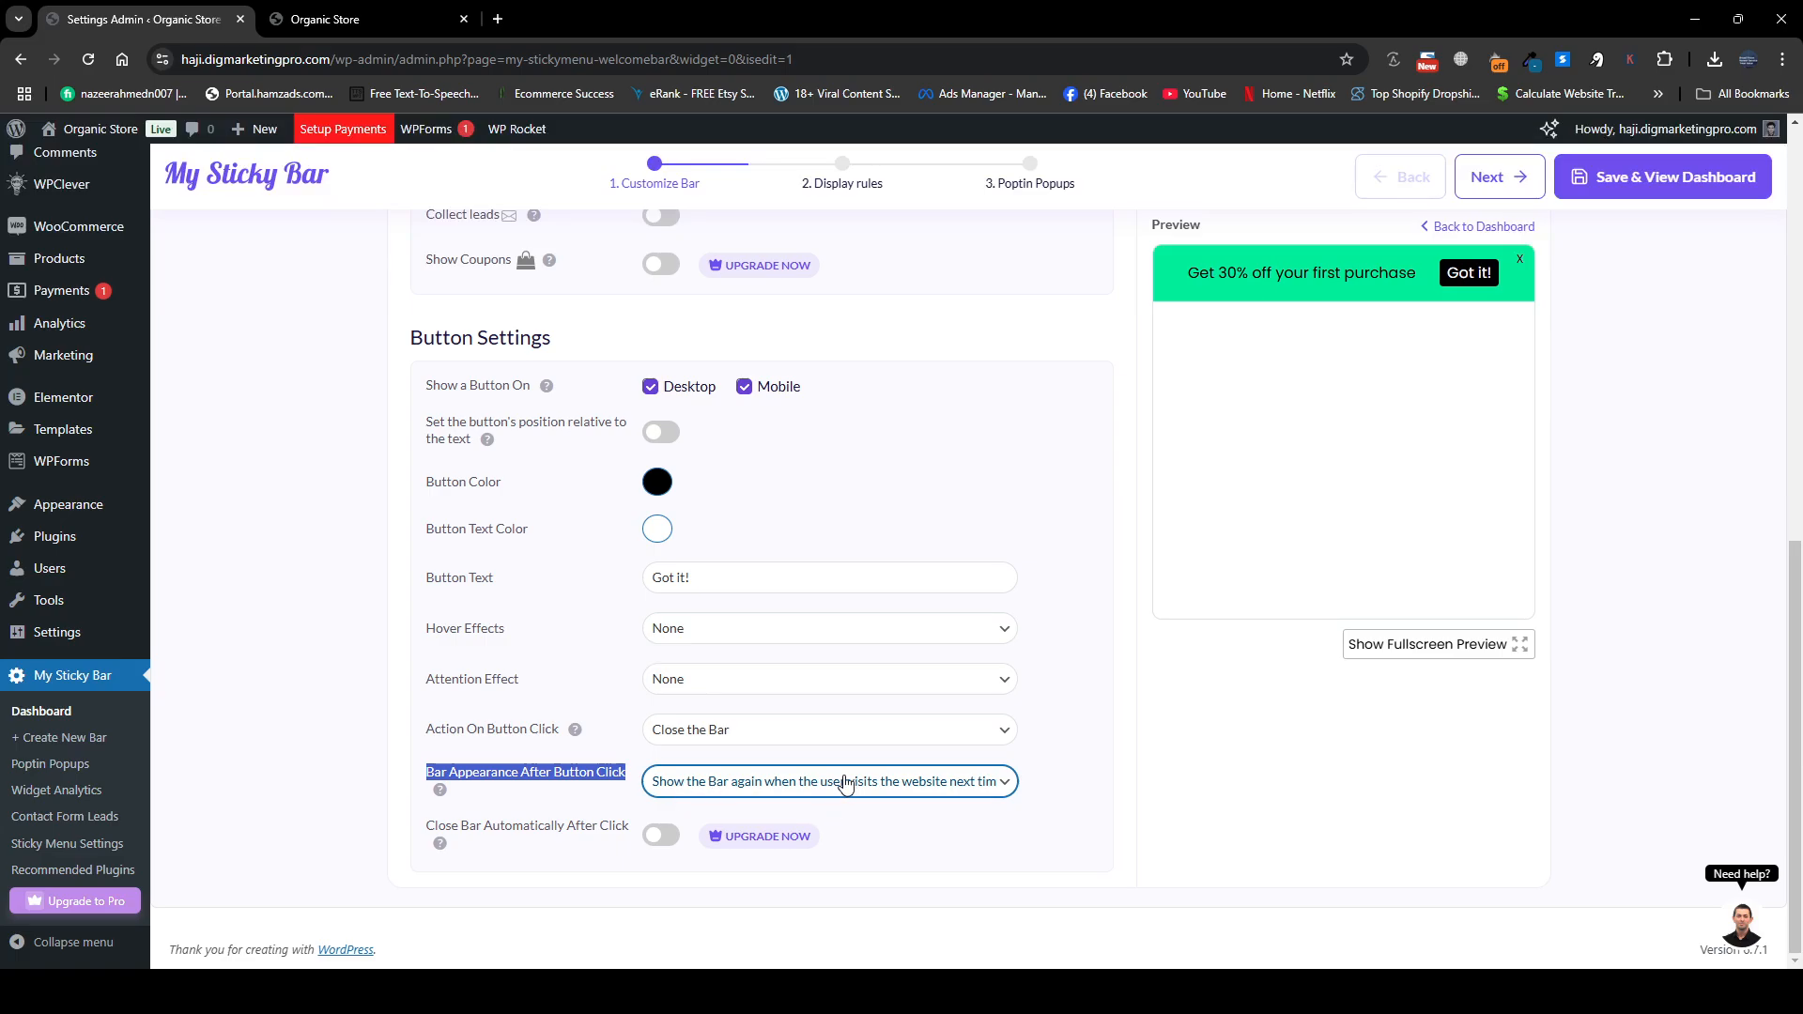
left_click(1620, 197)
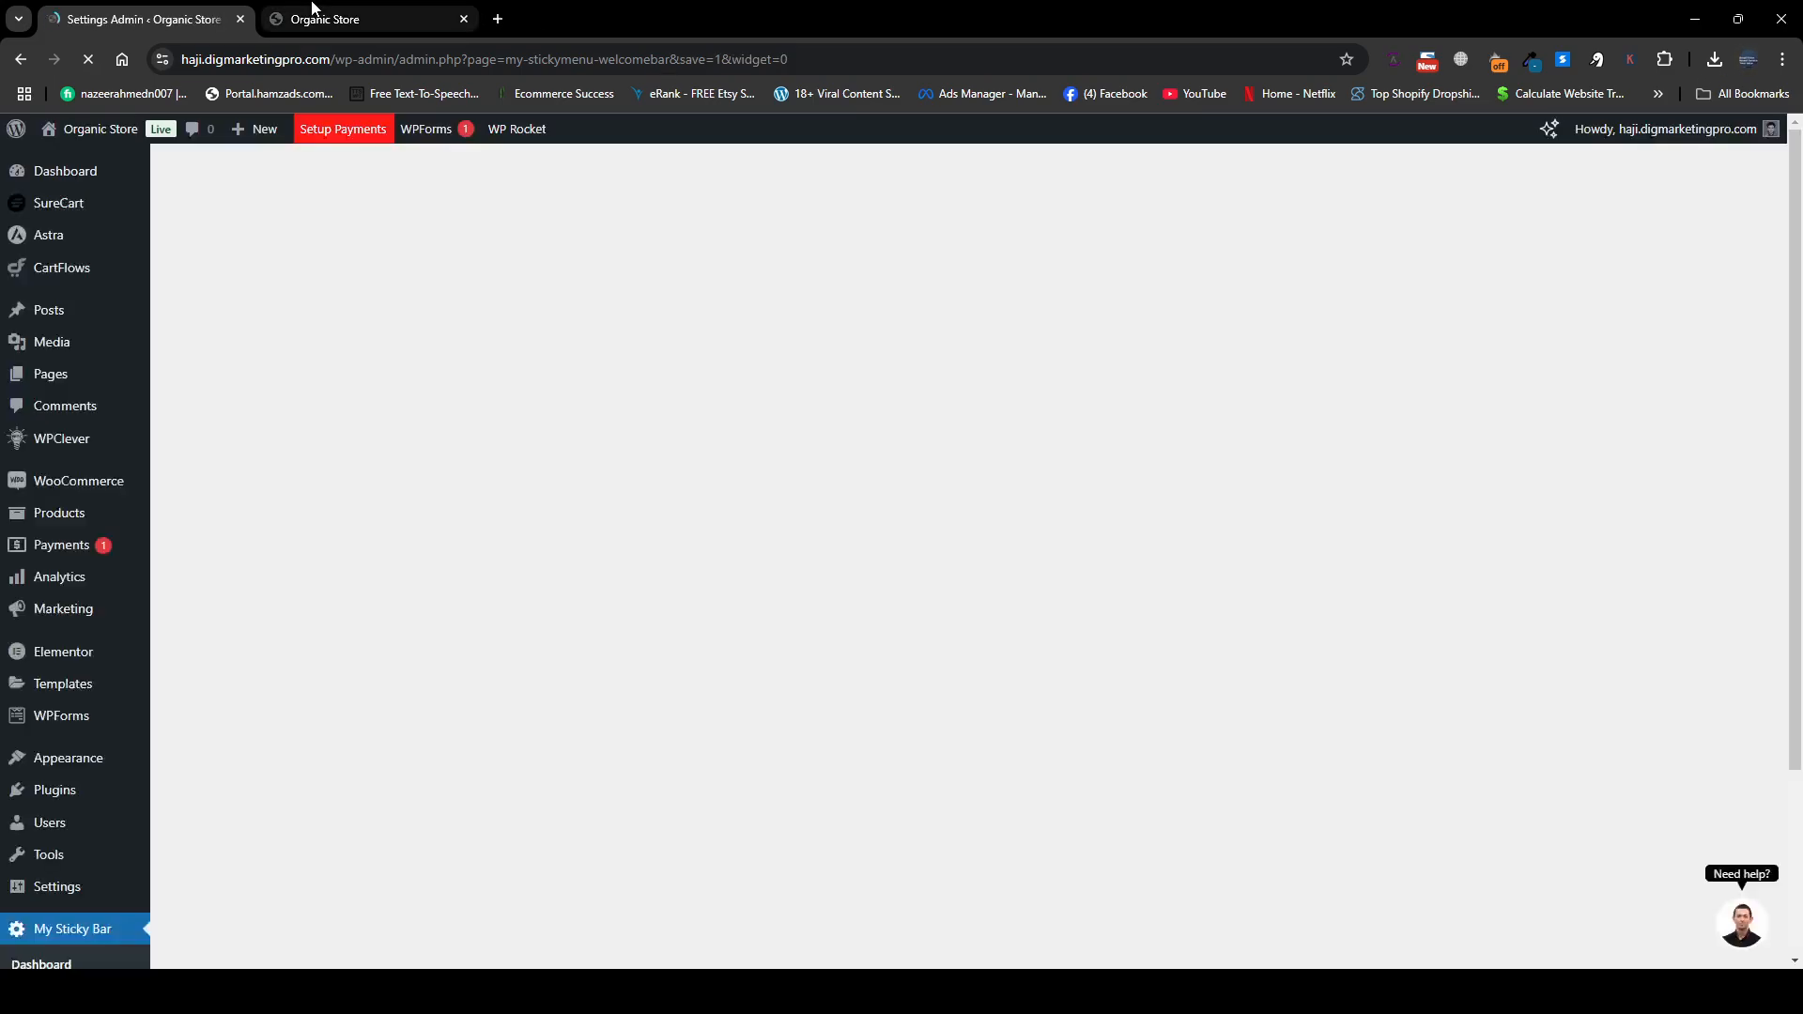
Reload the storefront home page and check how the sticky bar behaves while the page scrolls.
left_click(313, 11)
left_click(89, 58)
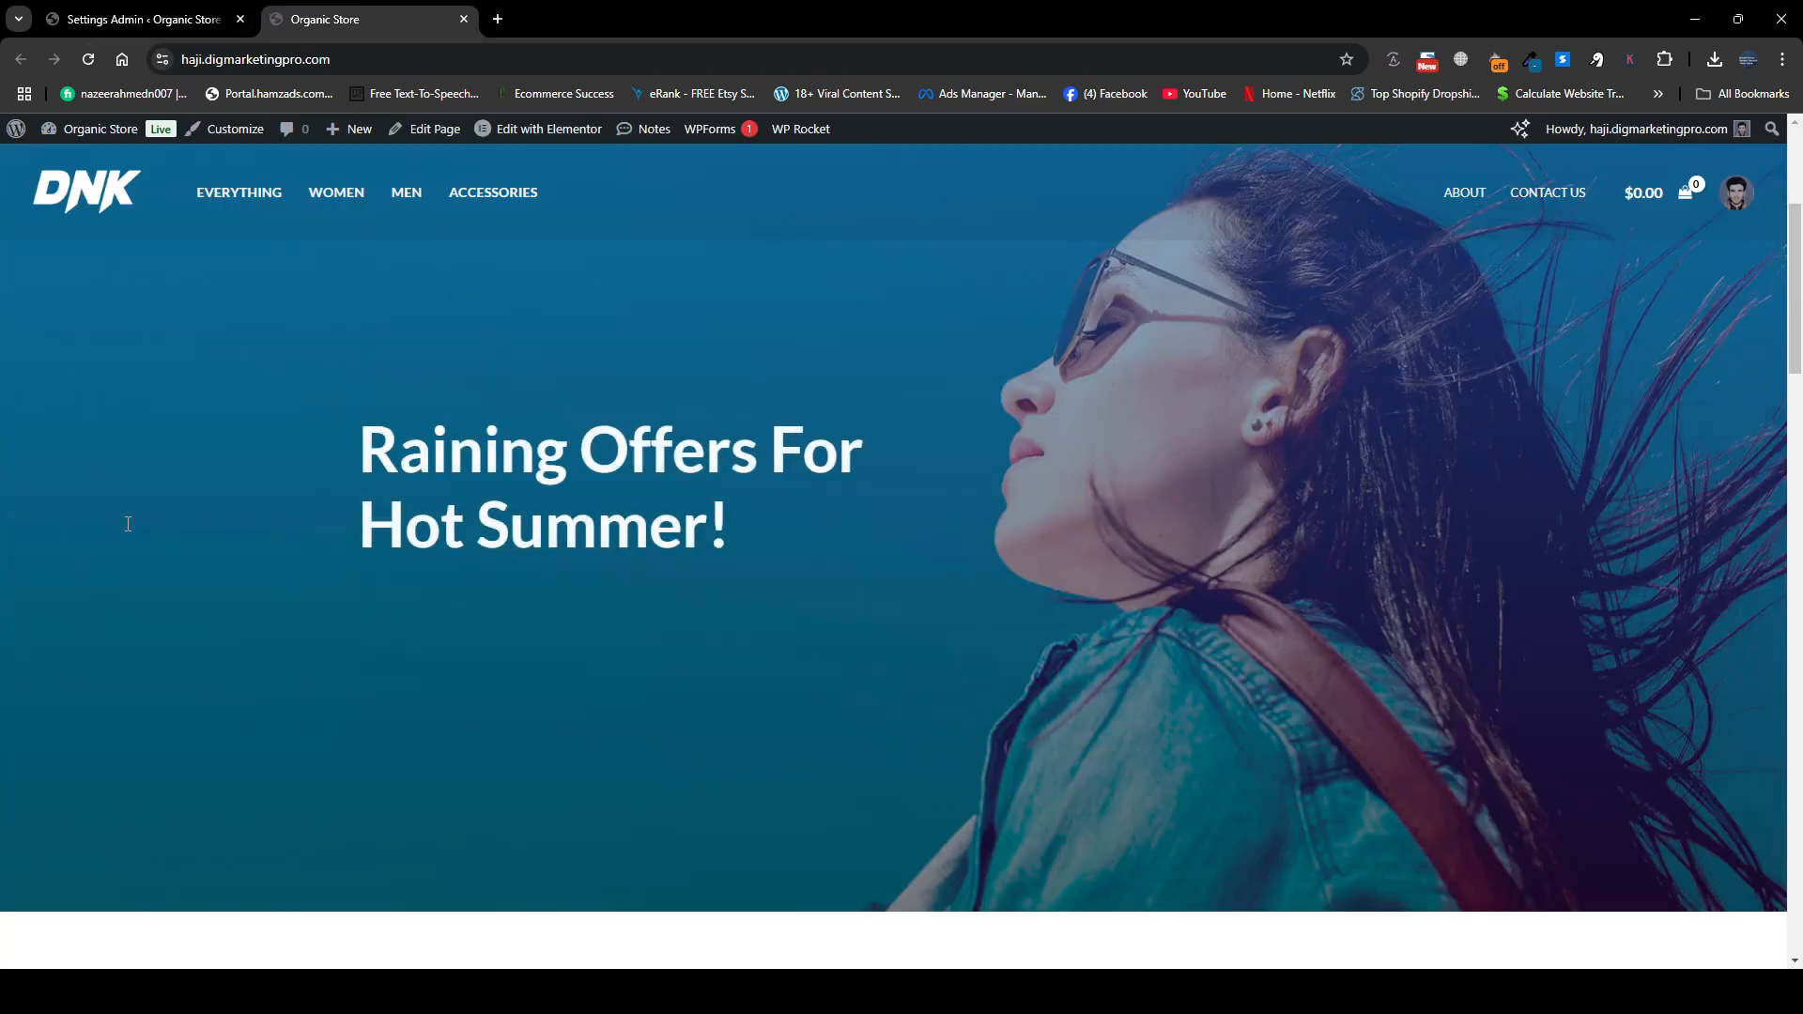
scroll(146, 509, "down", 4)
scroll(547, 328, "up", 3)
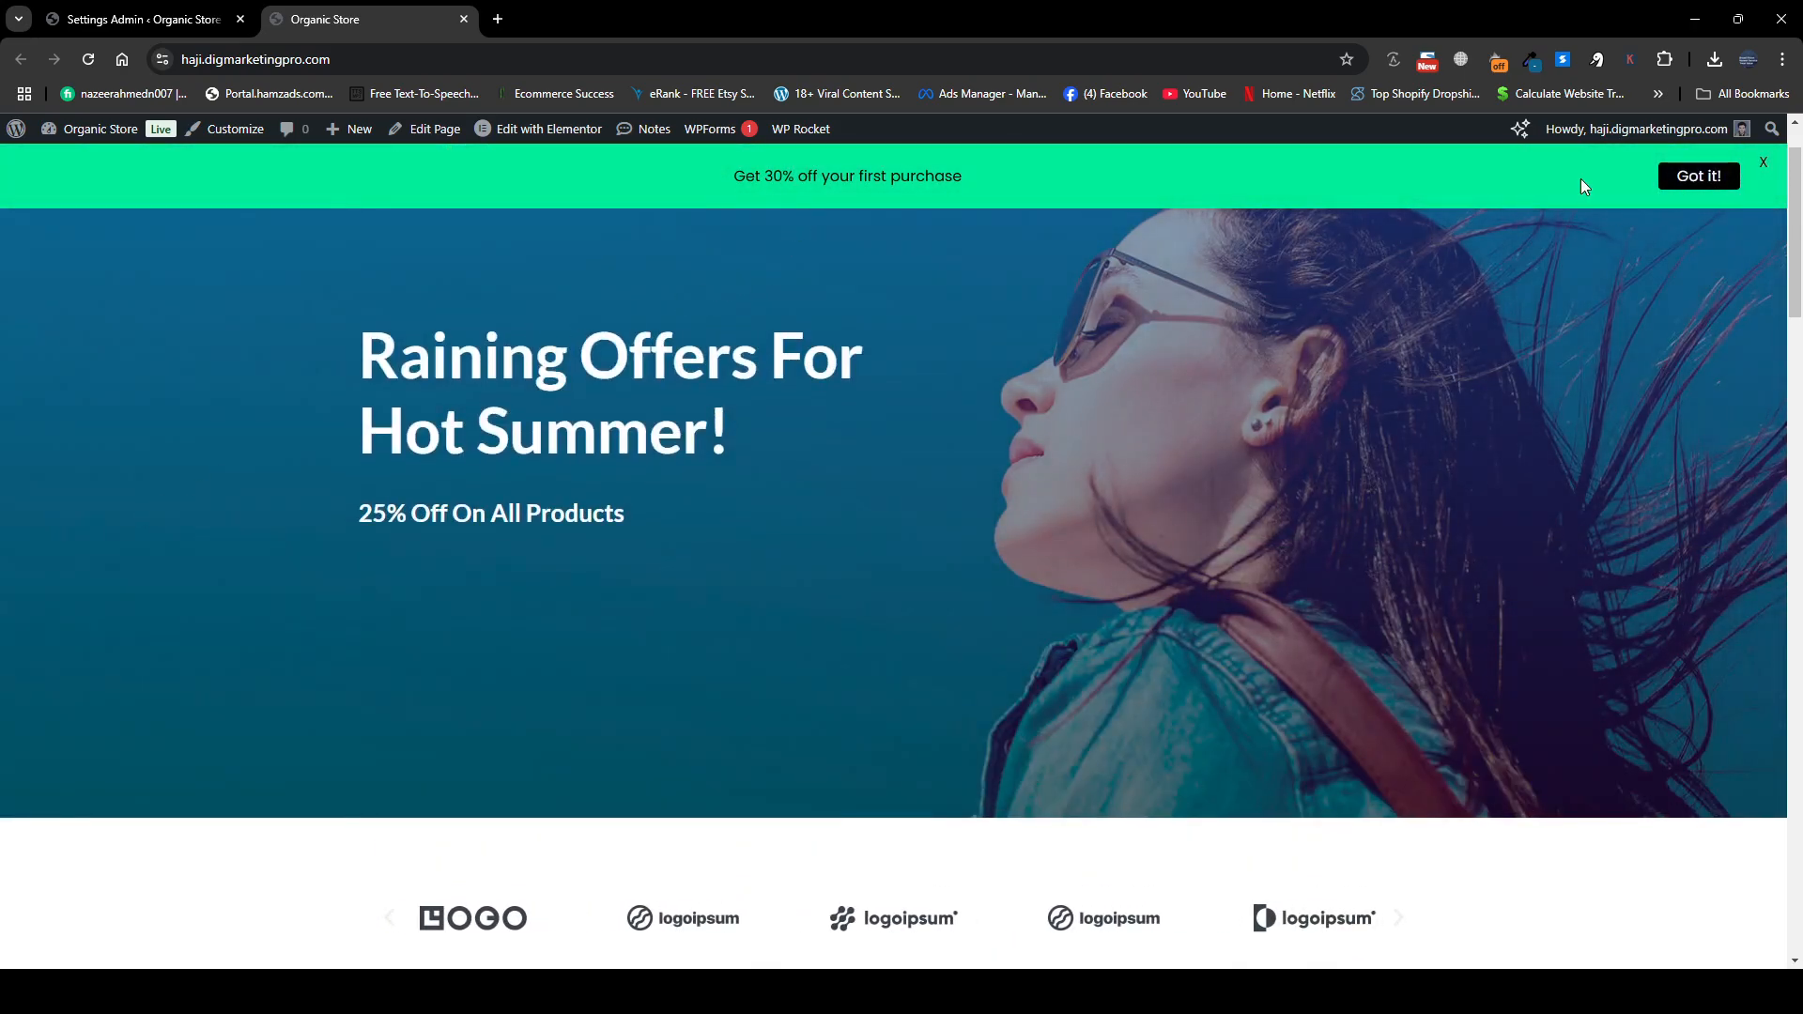
scroll(505, 404, "down", 2)
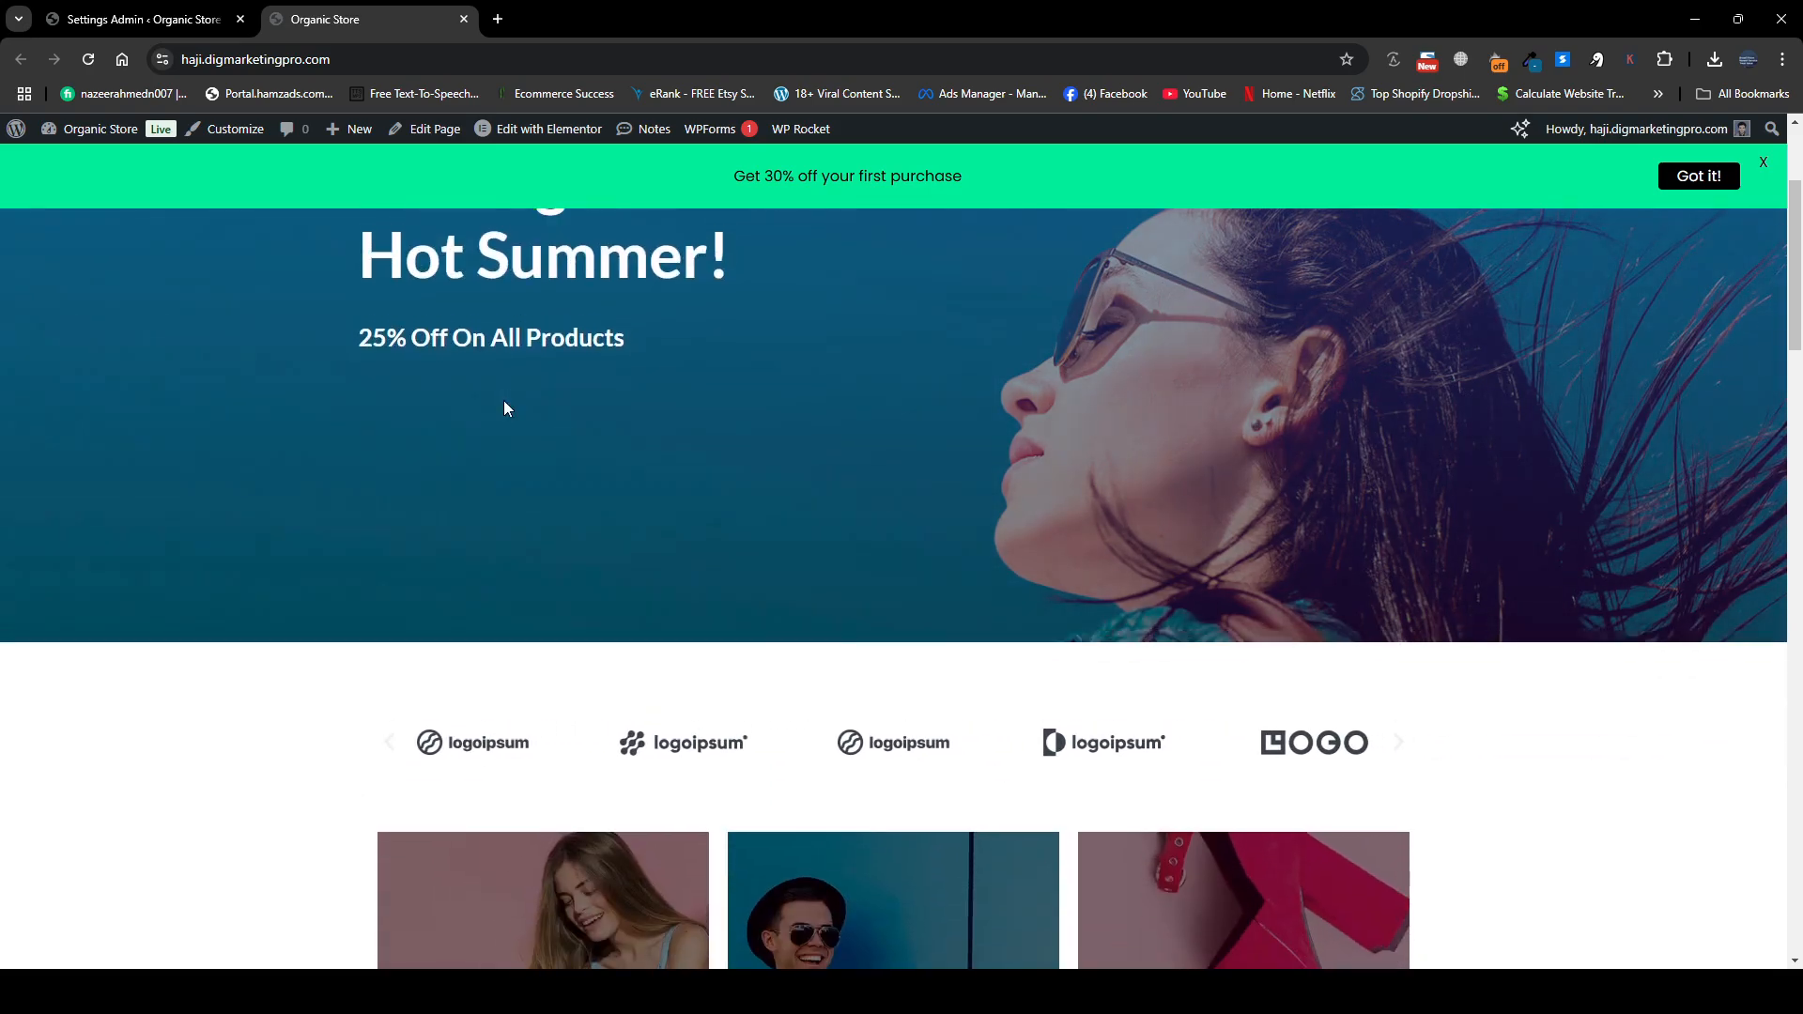
scroll(504, 407, "up", 2)
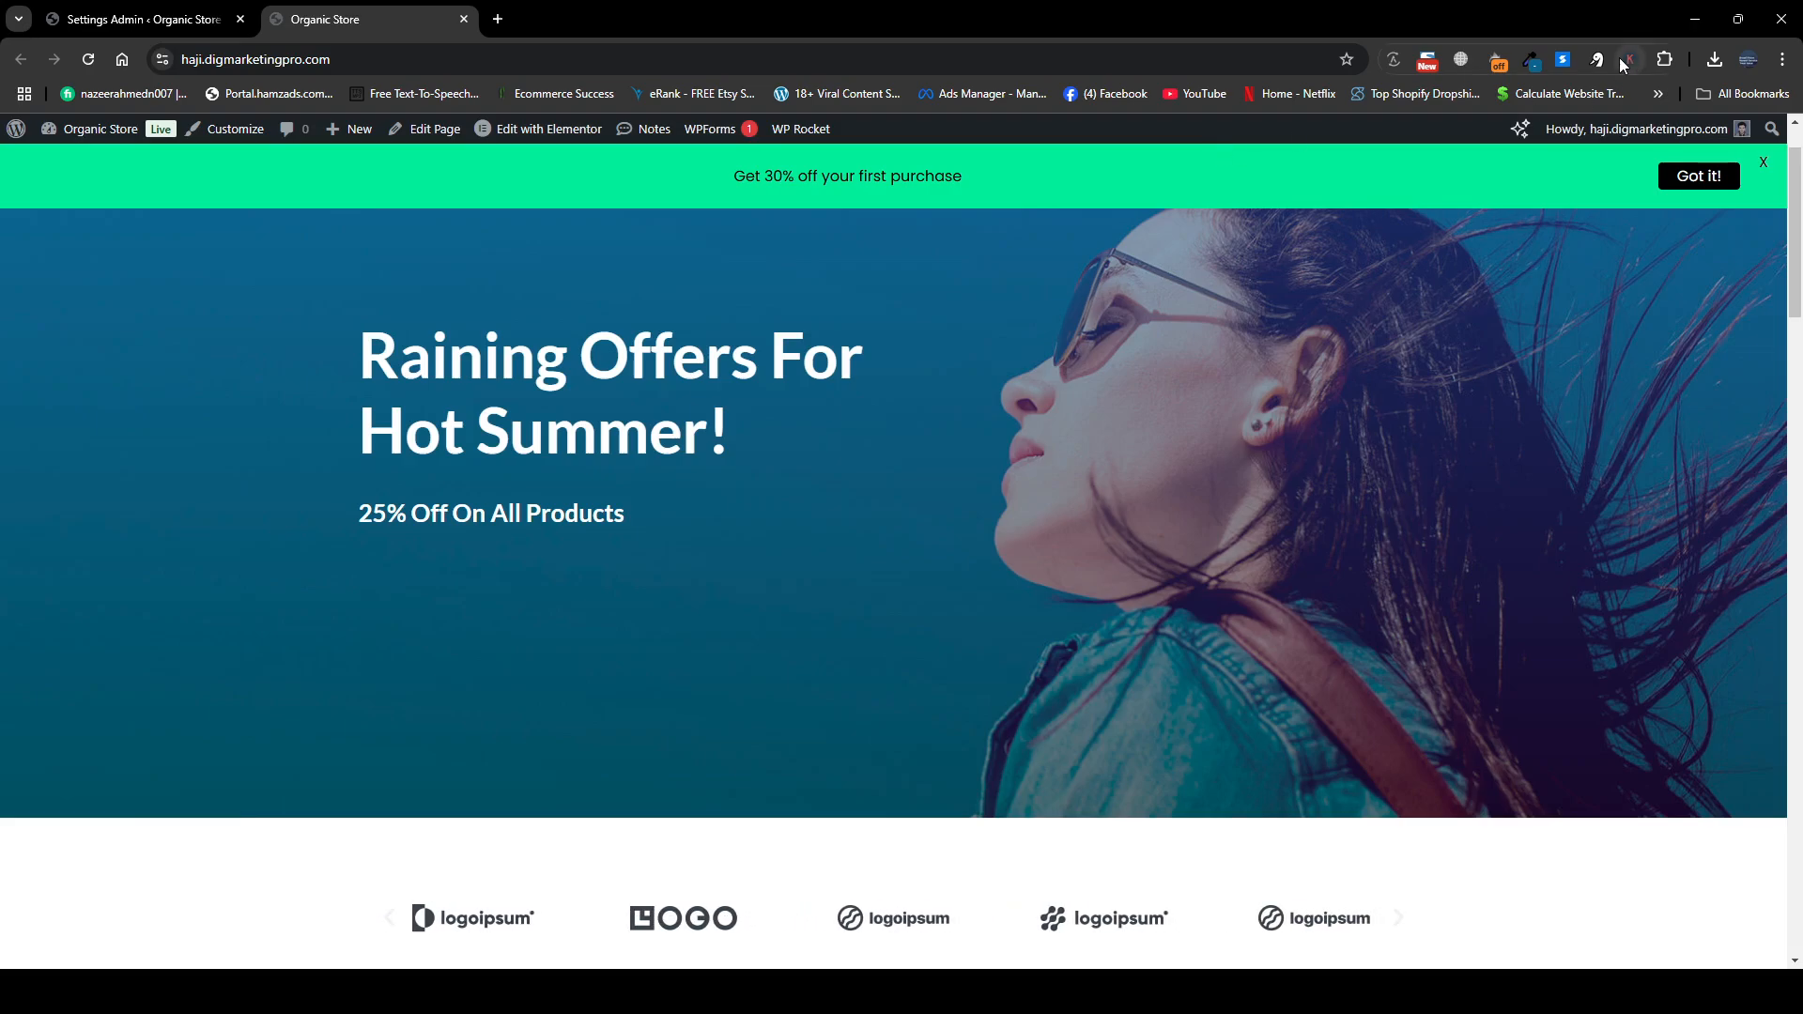
Sample the blue background above the home page heading with the colour picker extension, copying its hex code, and close the picker.
left_click(1535, 62)
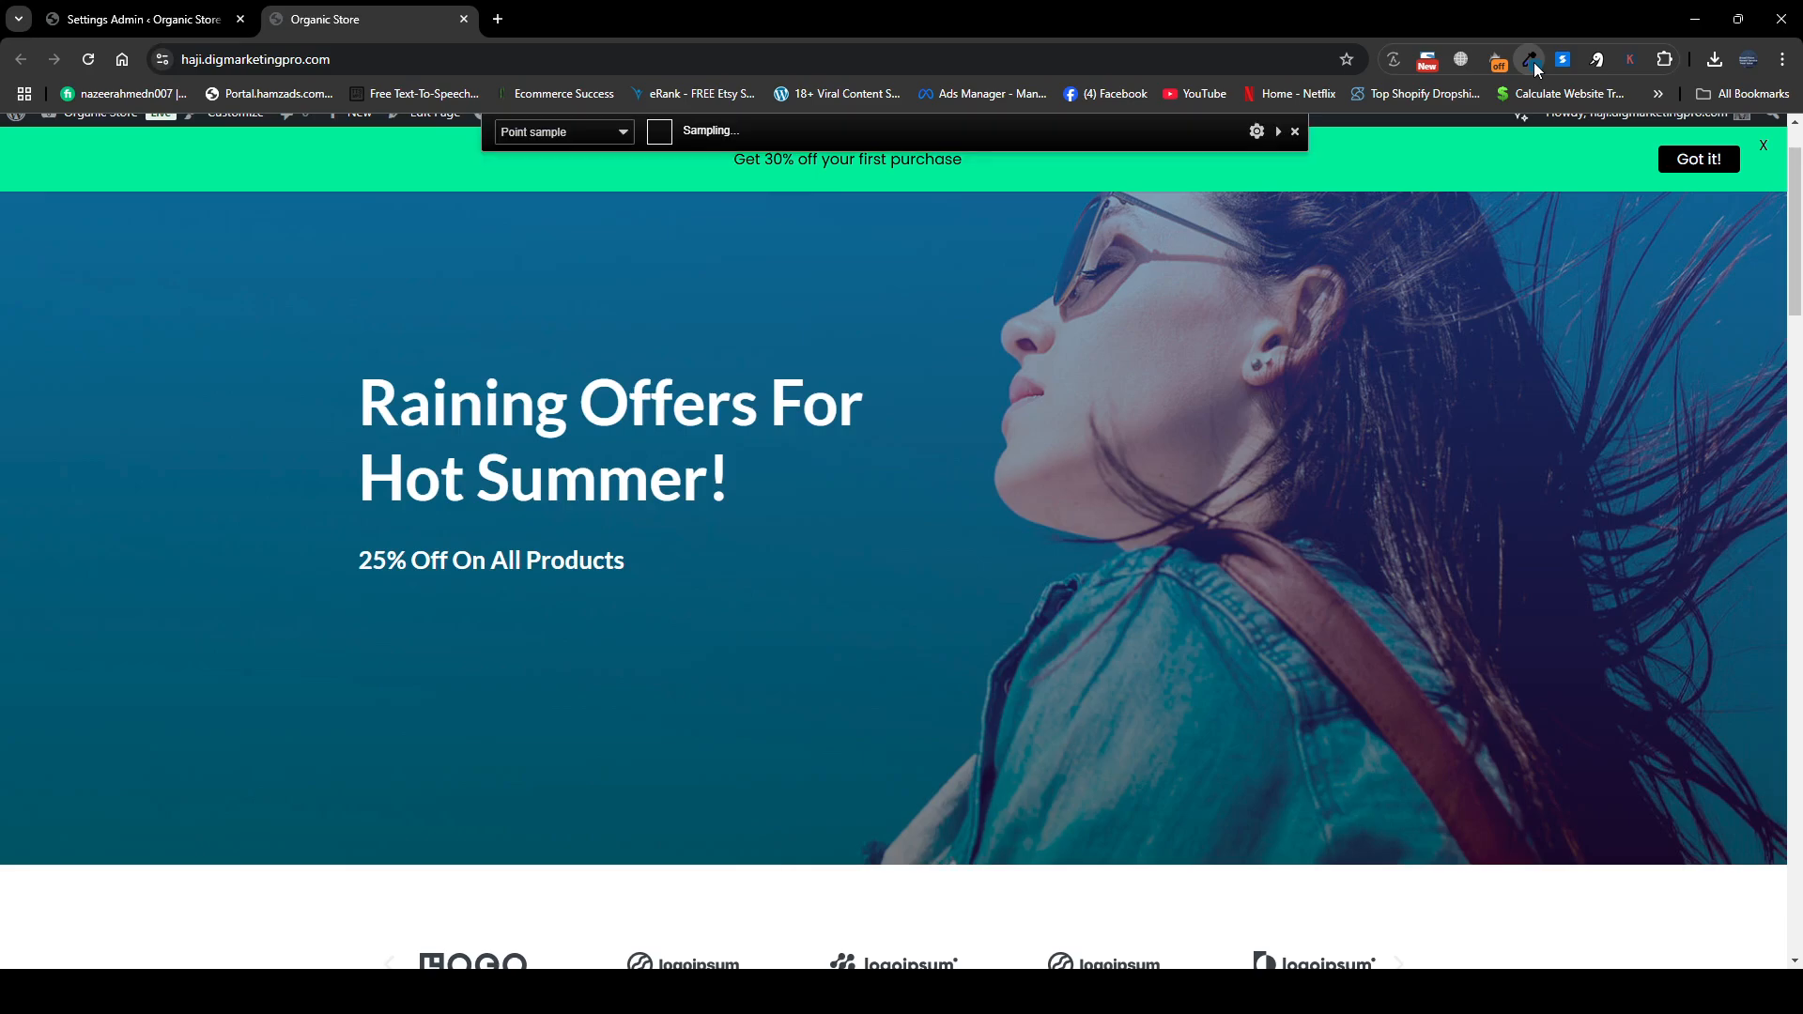
left_click(772, 286)
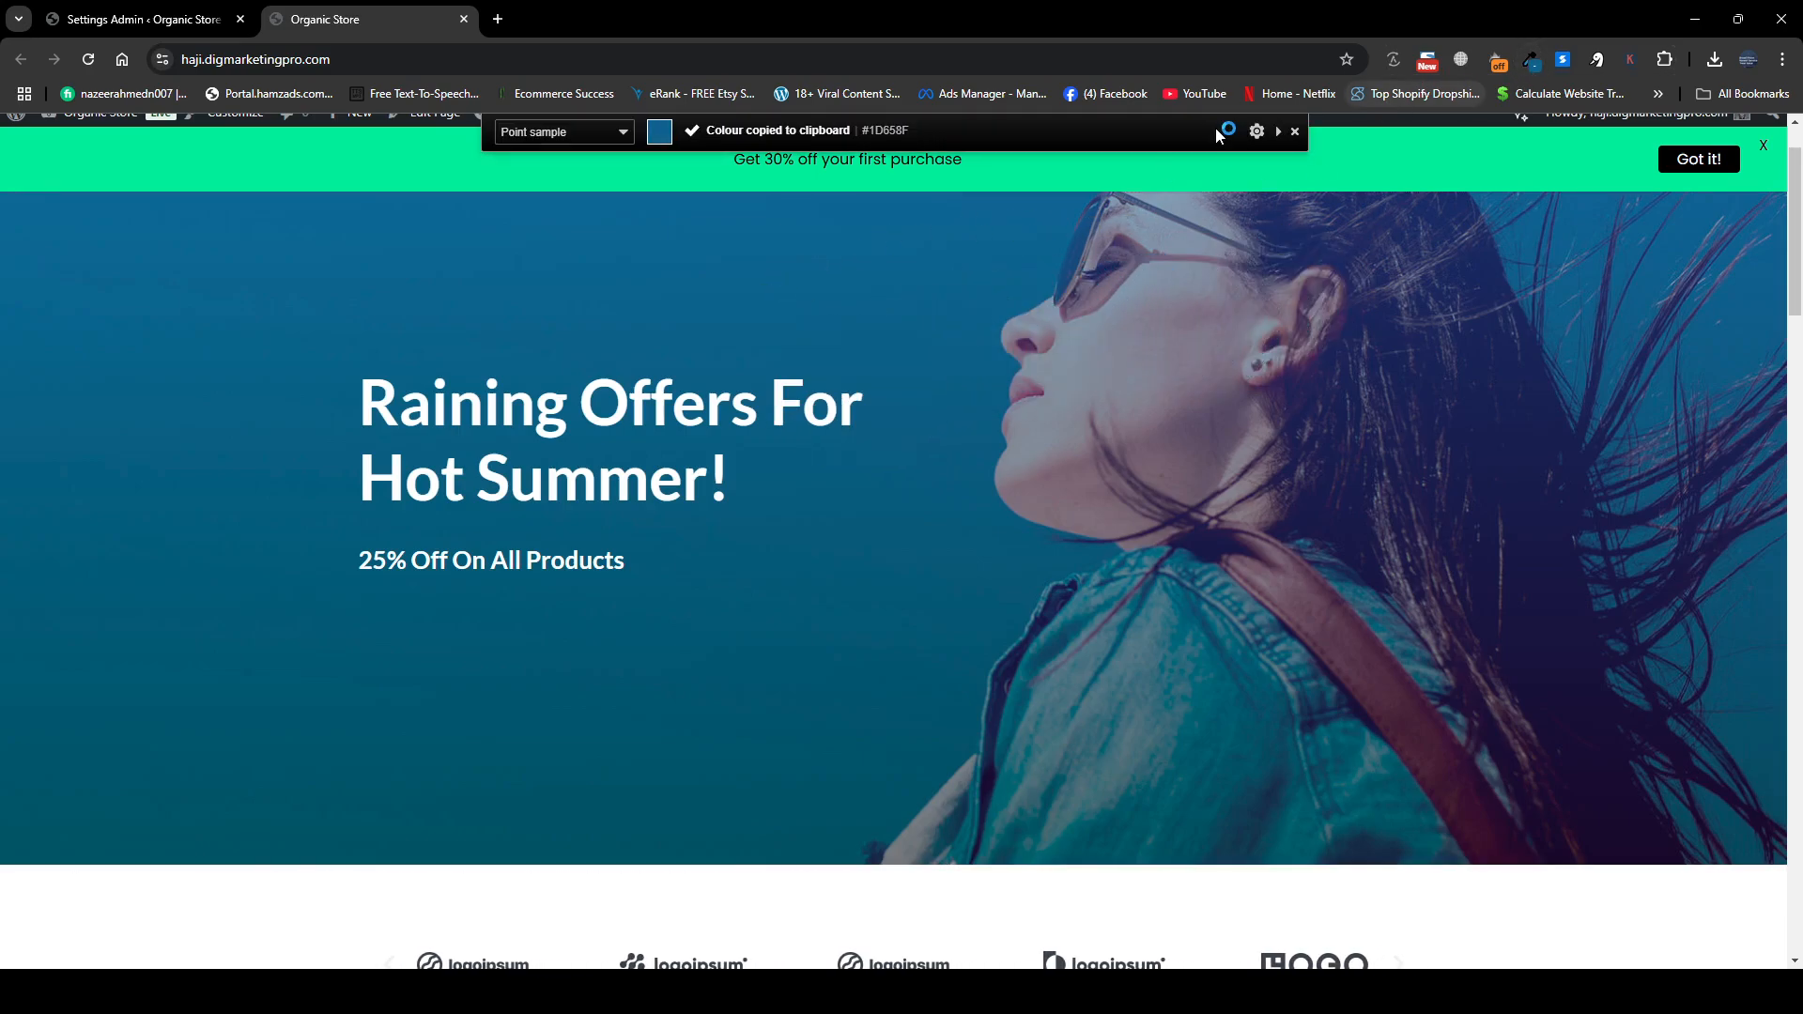
left_click(1533, 64)
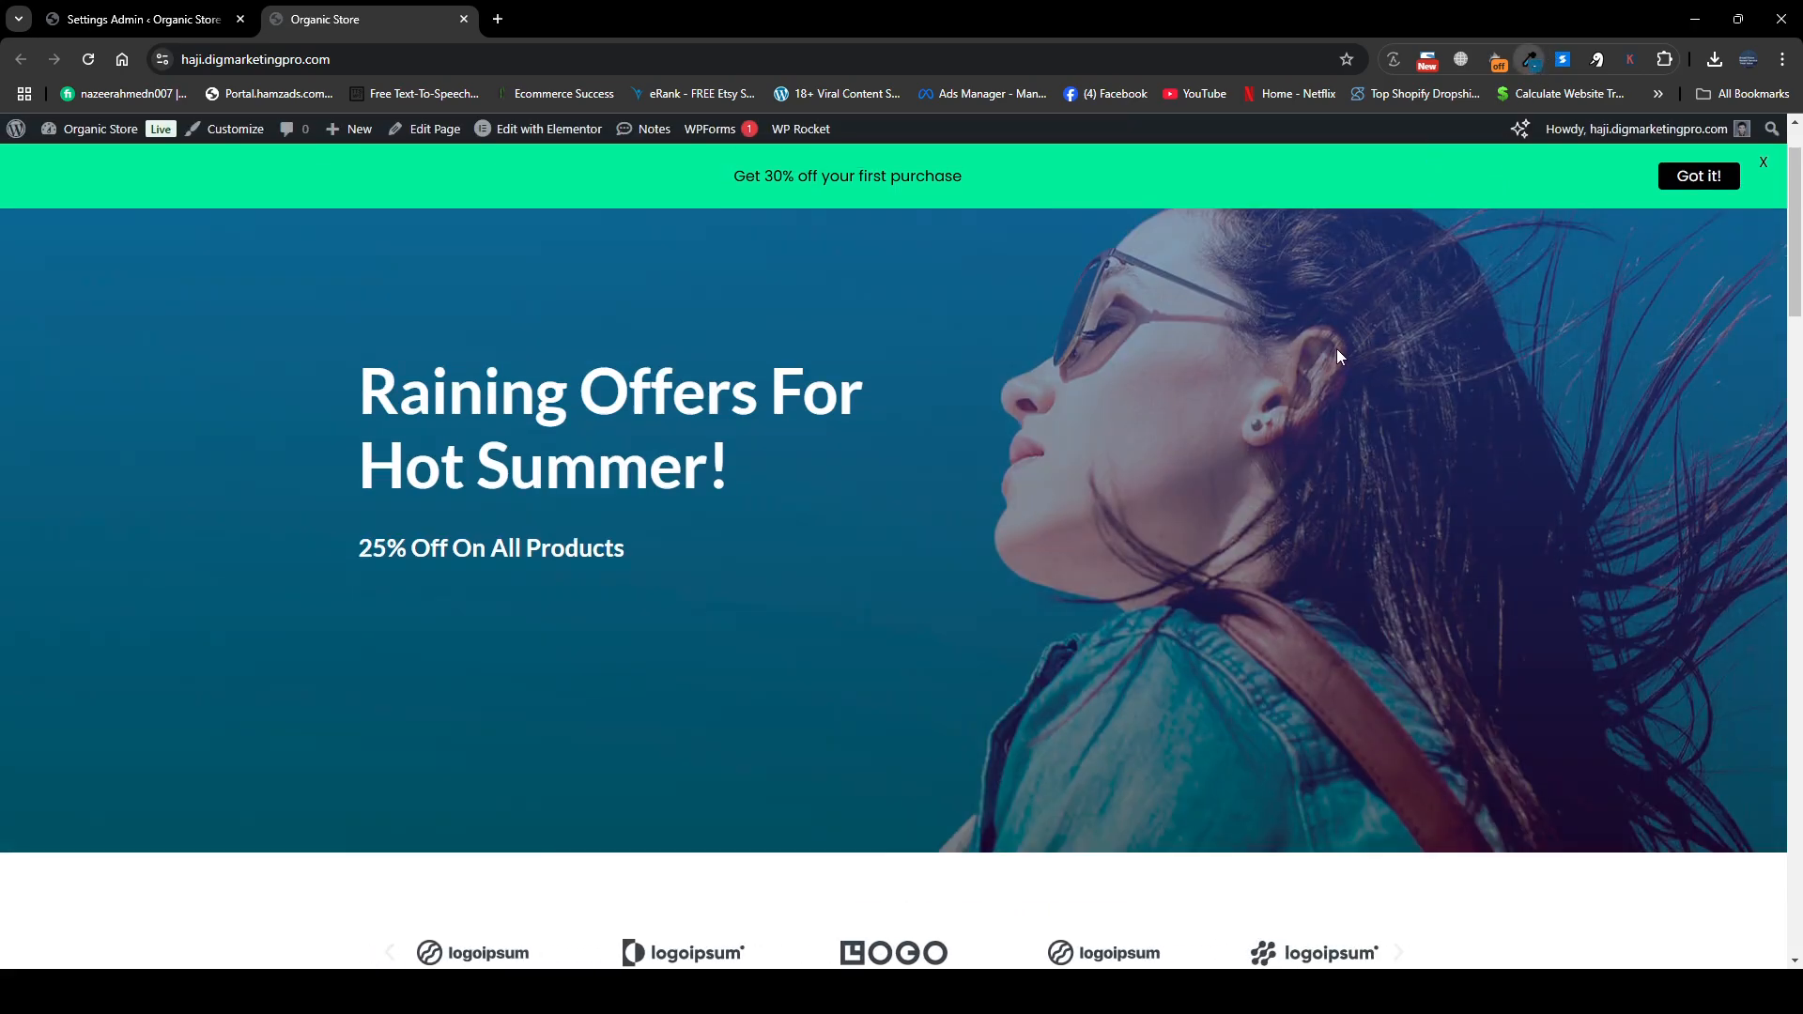
Reopen Bar #0 for editing, set its bar colour to #1d658f, and lighten that colour to about #258fbc.
left_click(192, 11)
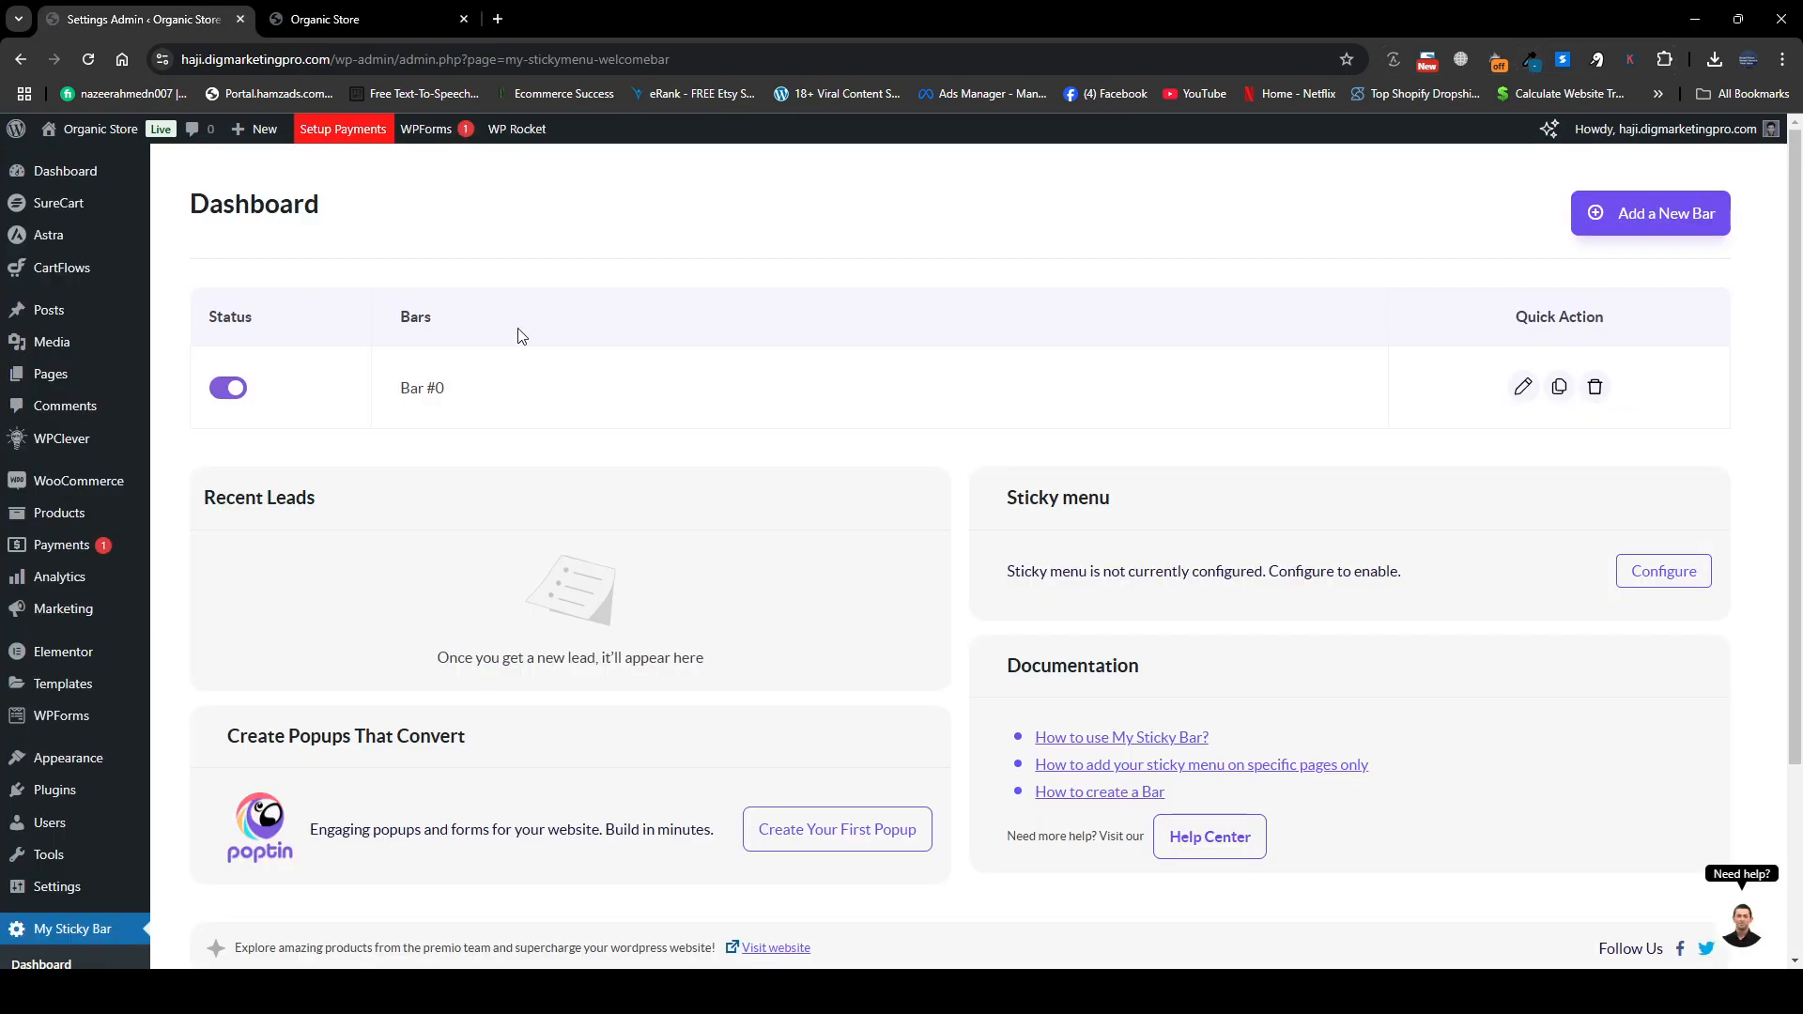
scroll(569, 395, "down", 2)
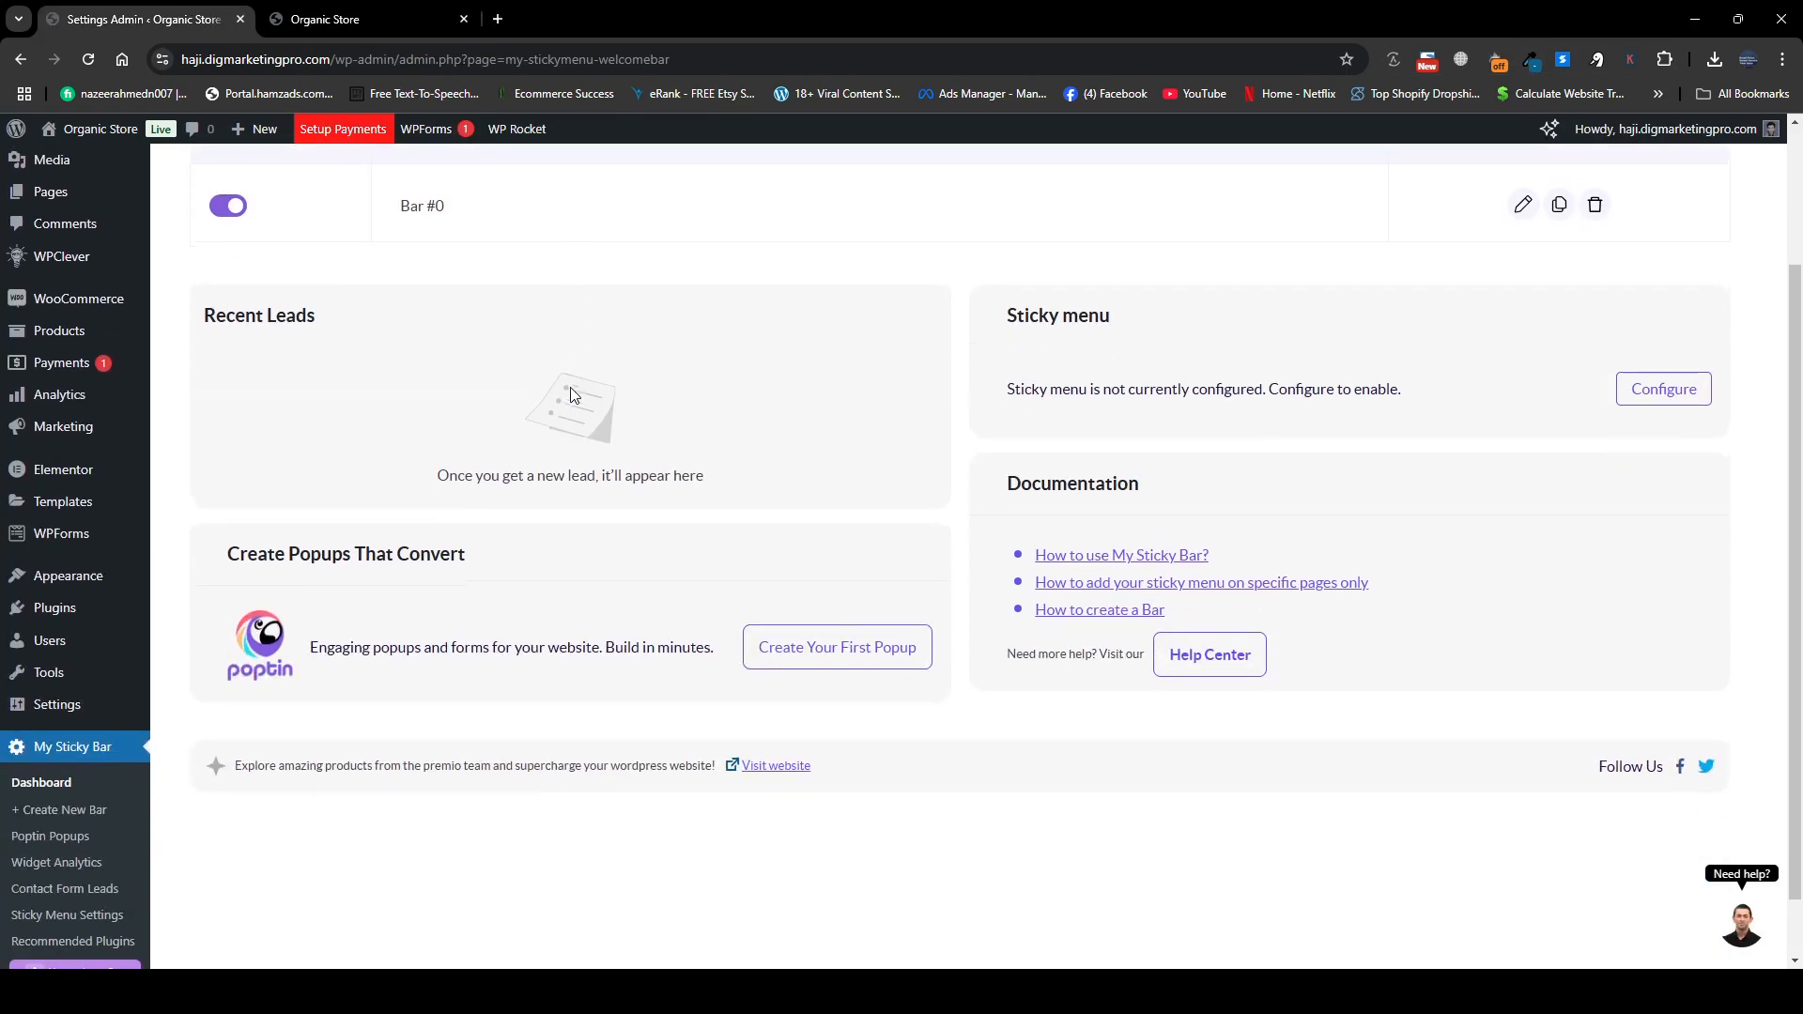
scroll(1485, 454, "up", 2)
left_click(1518, 395)
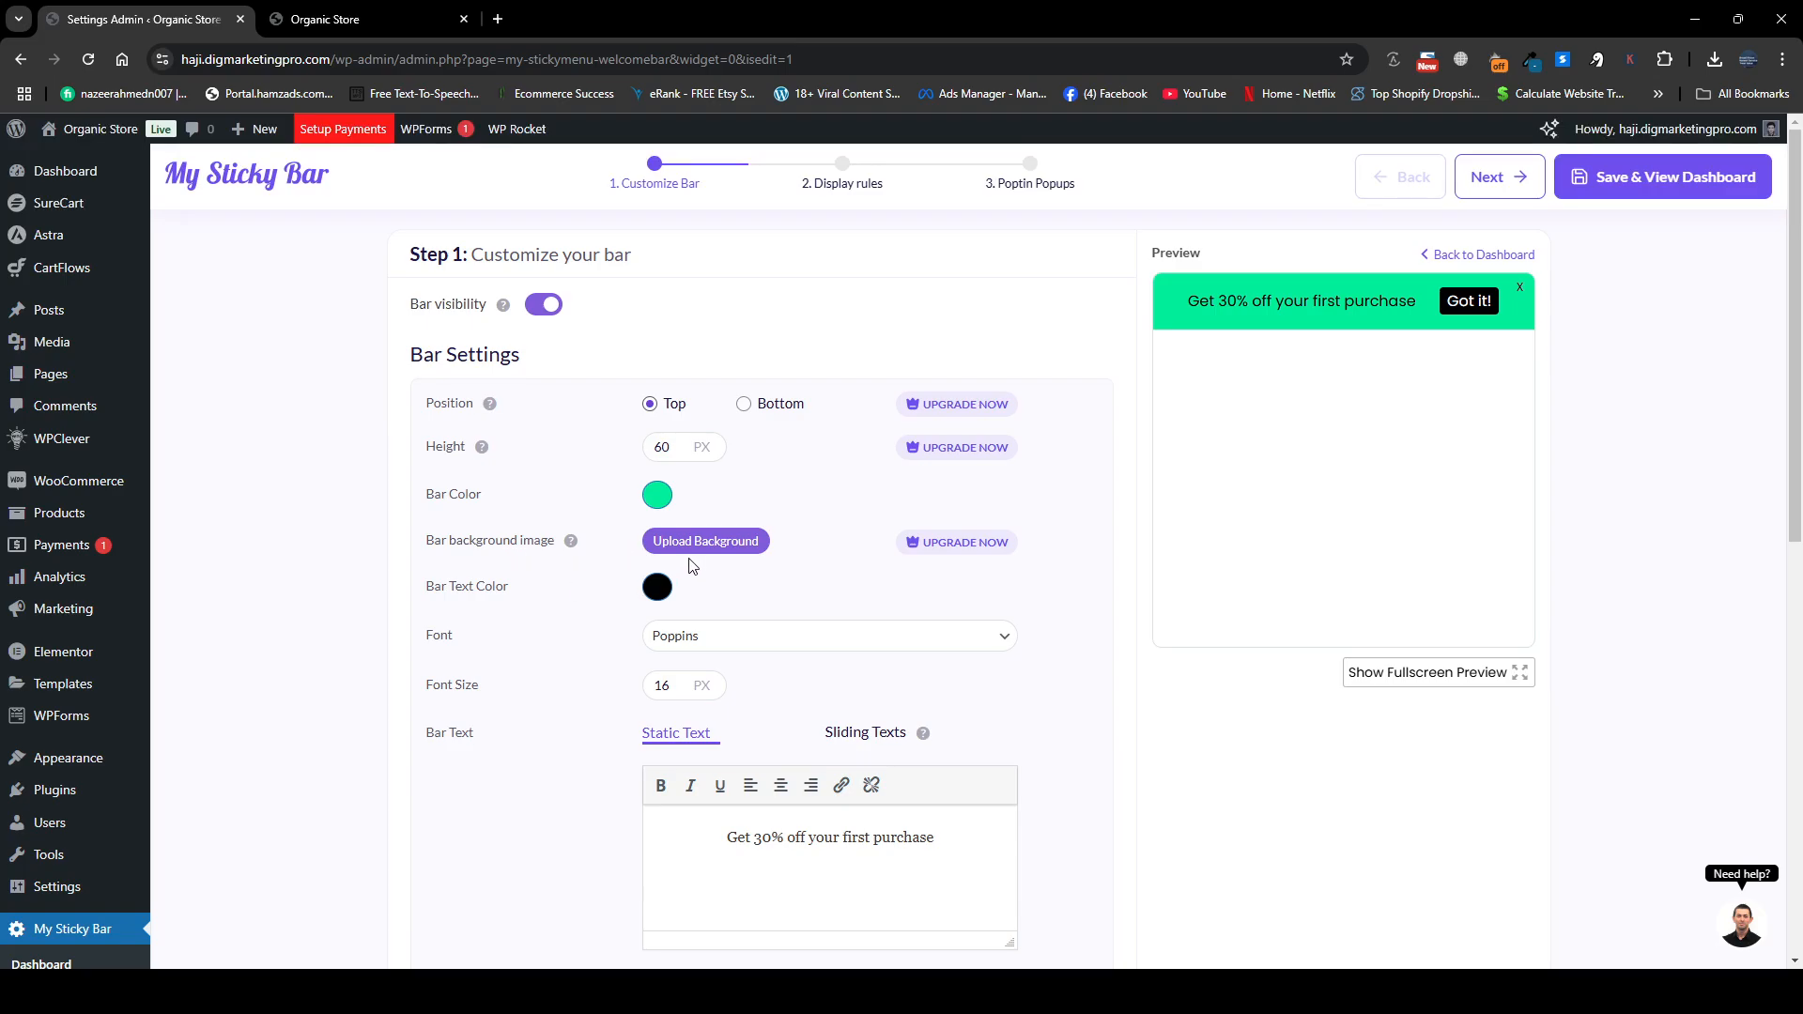
left_click(662, 500)
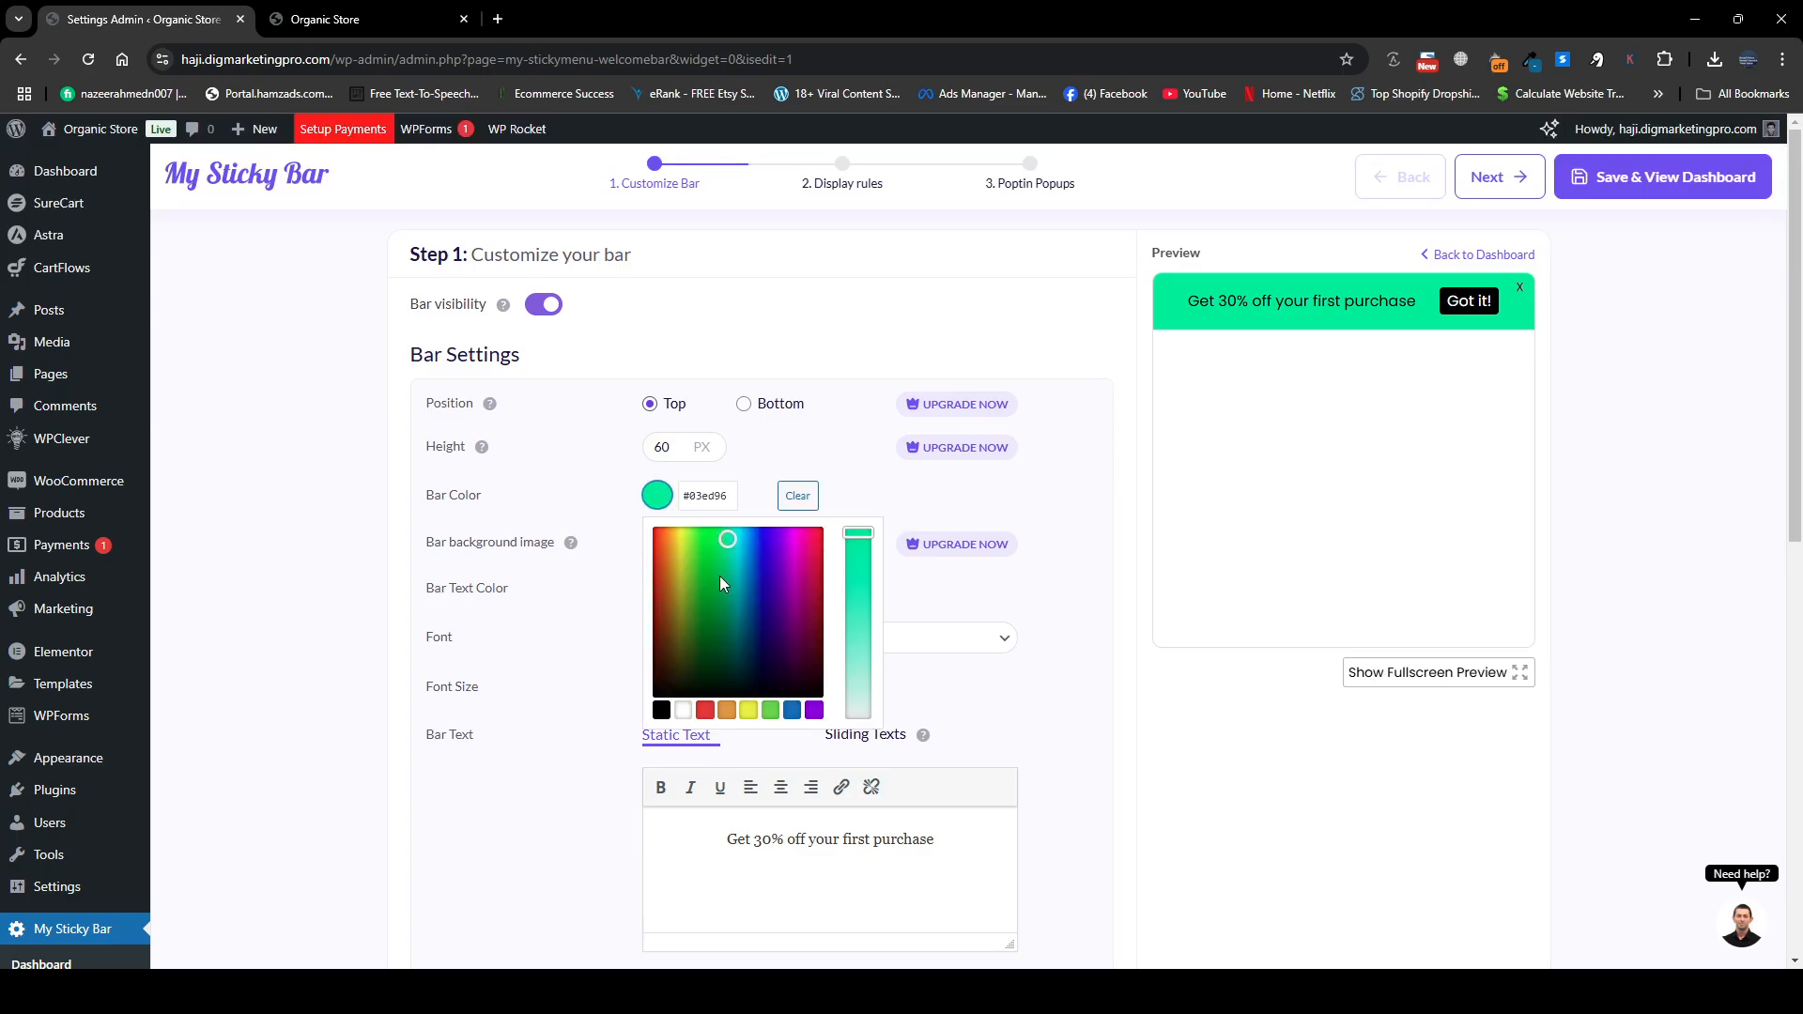
left_click_drag(728, 495, 700, 493)
type("1d658f")
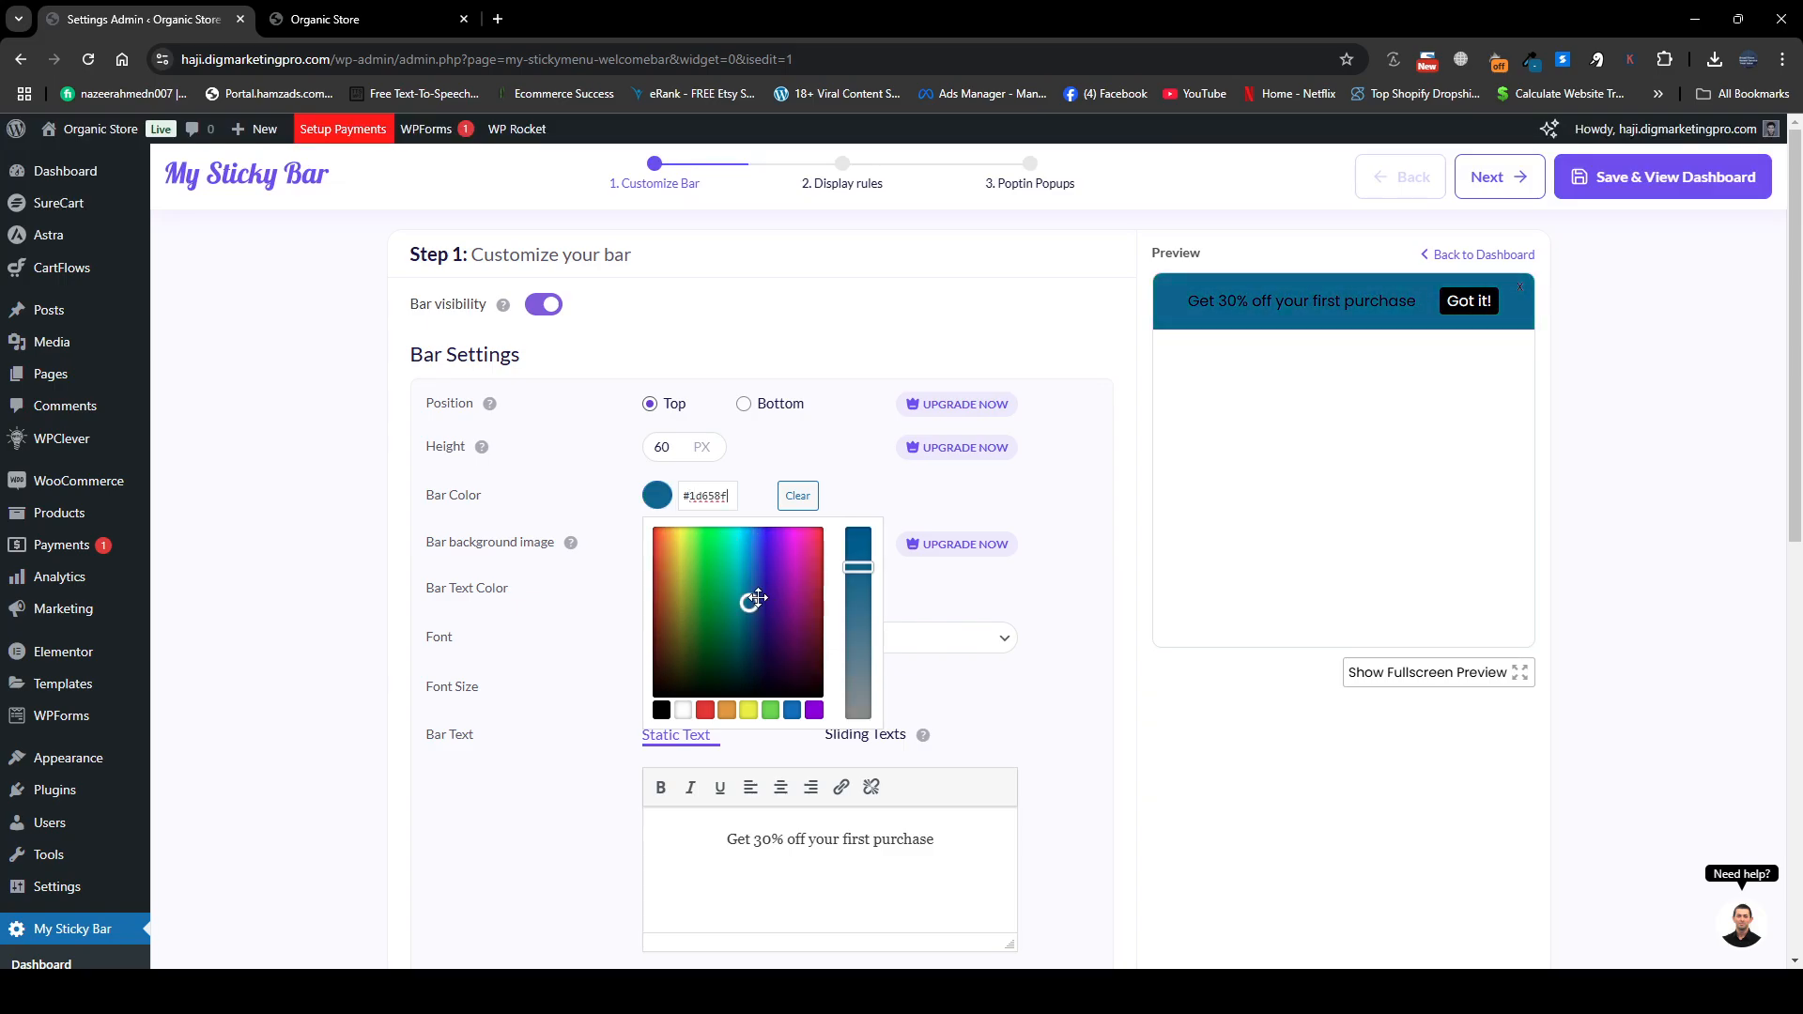
left_click_drag(749, 602, 748, 569)
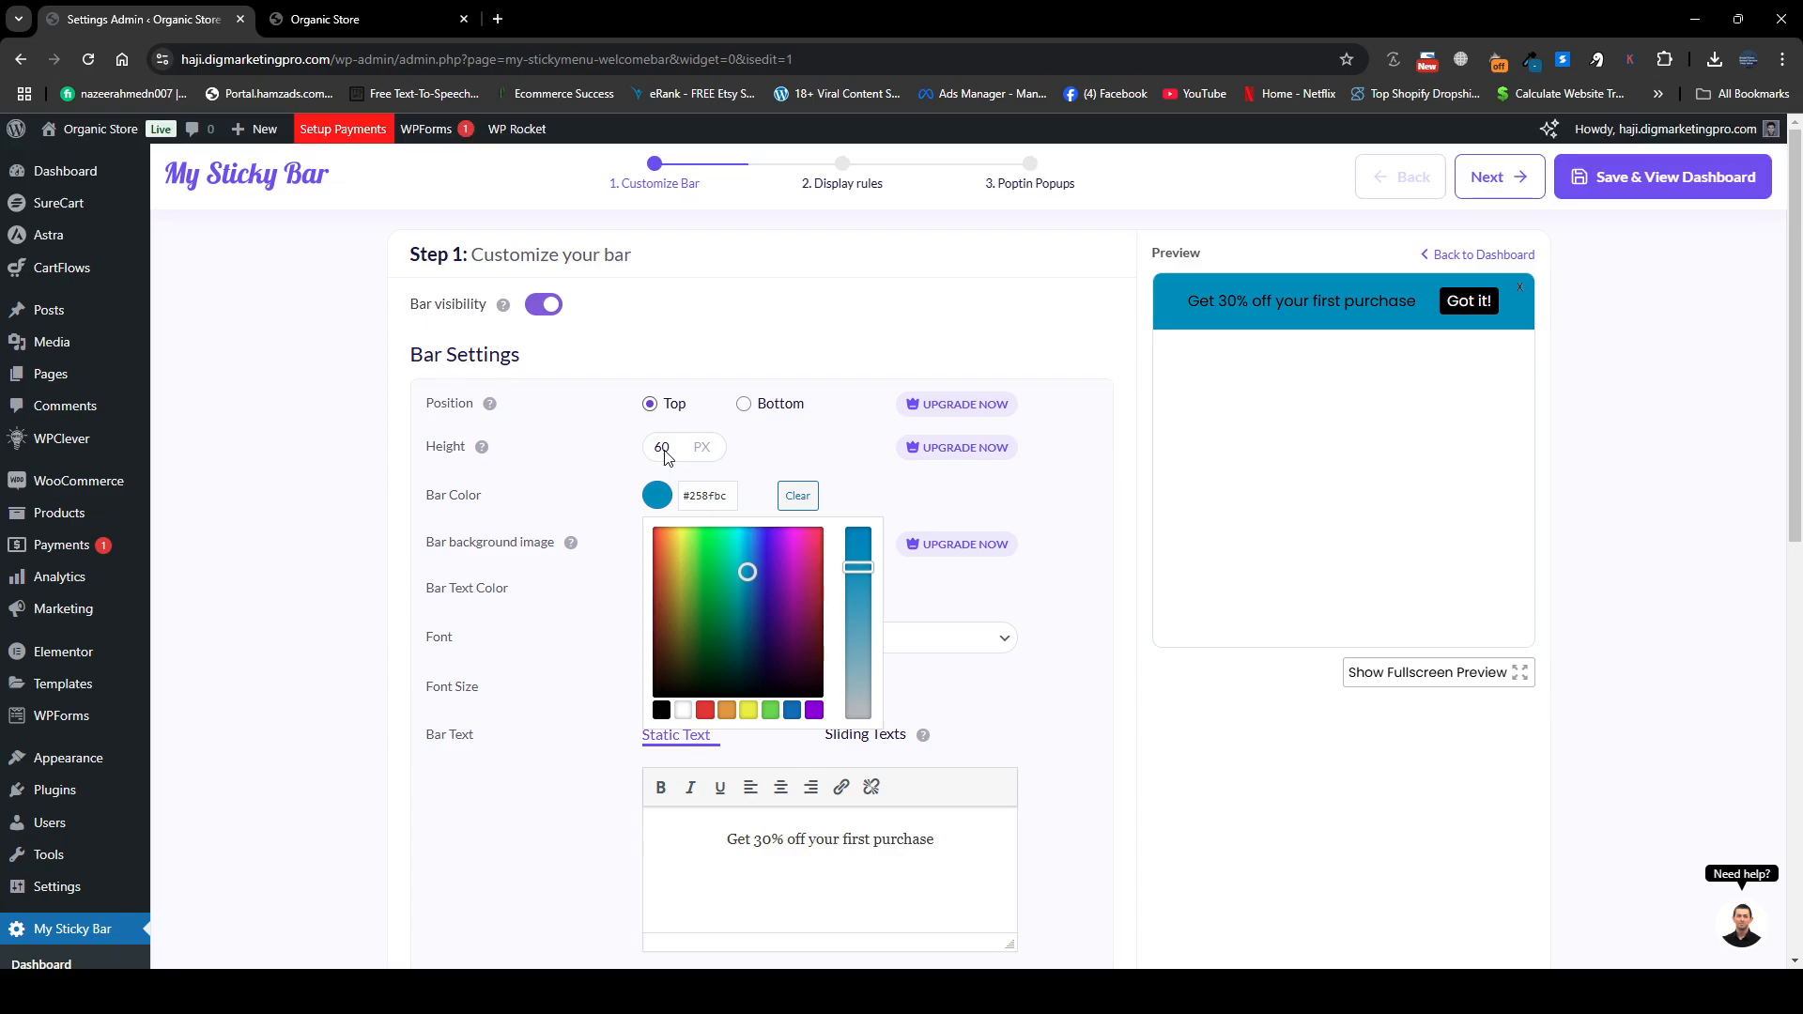
left_click(783, 452)
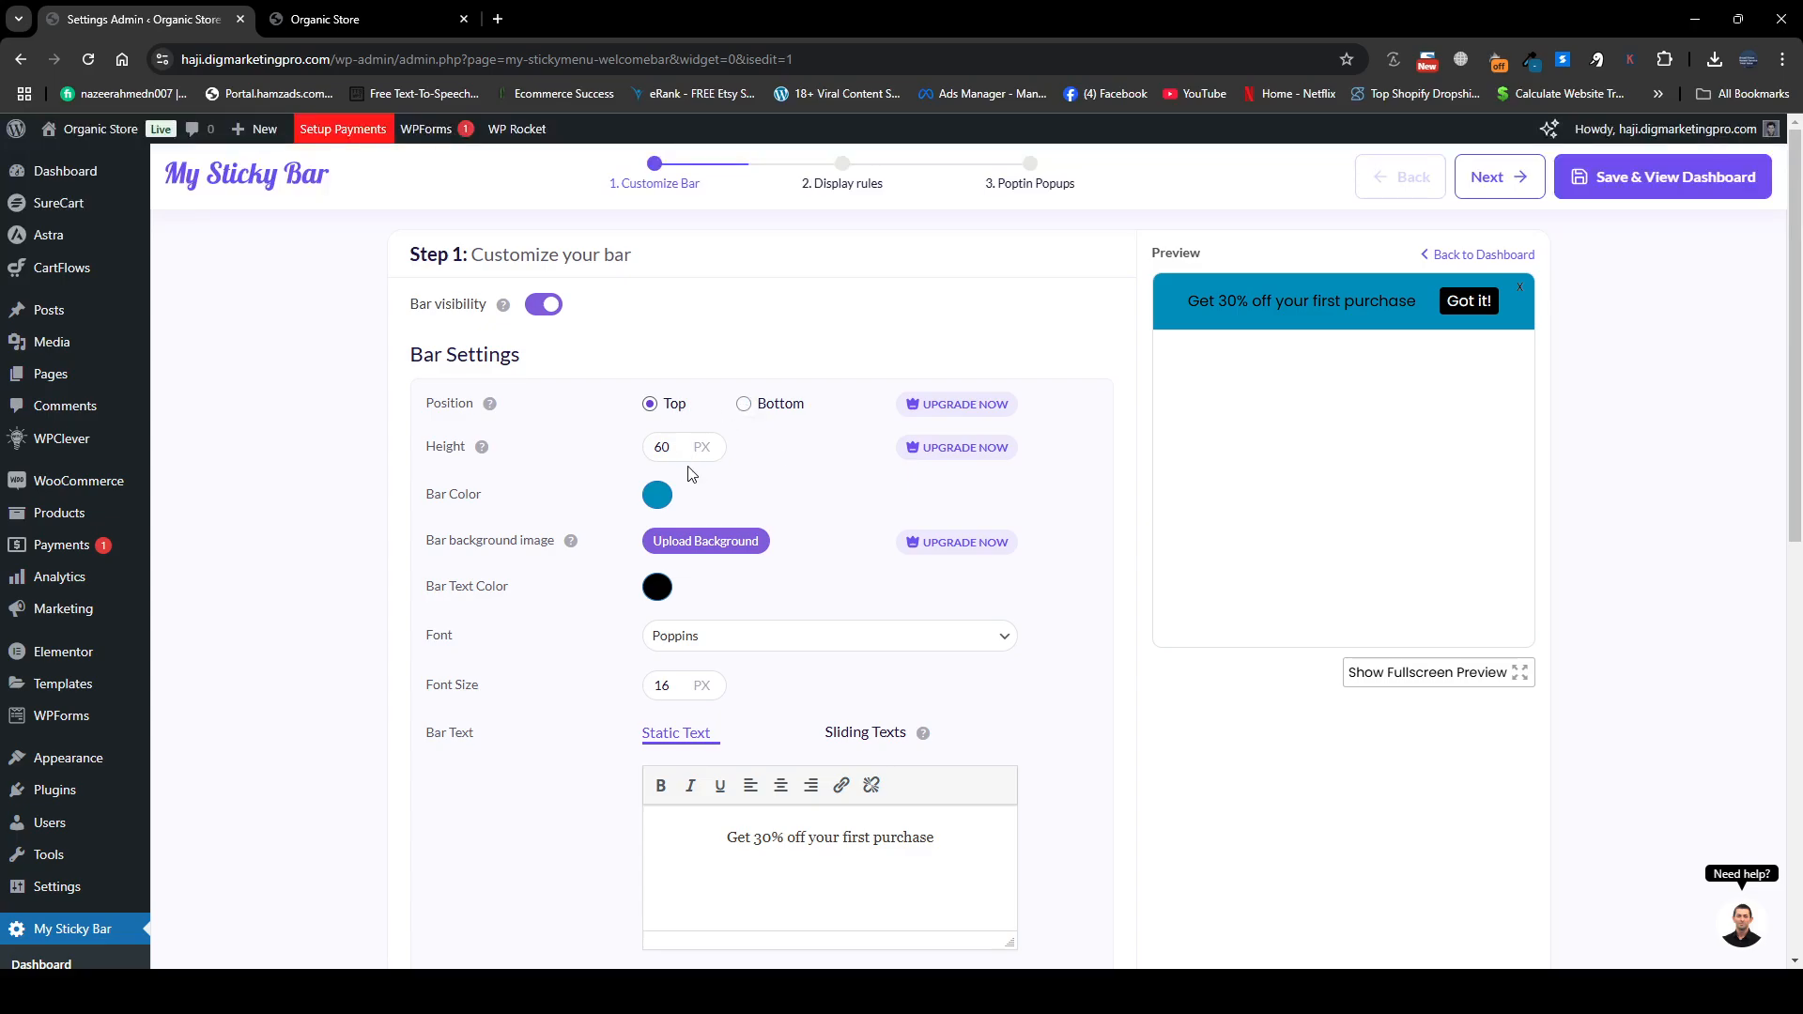
Change the bar text colour to white.
left_click(657, 587)
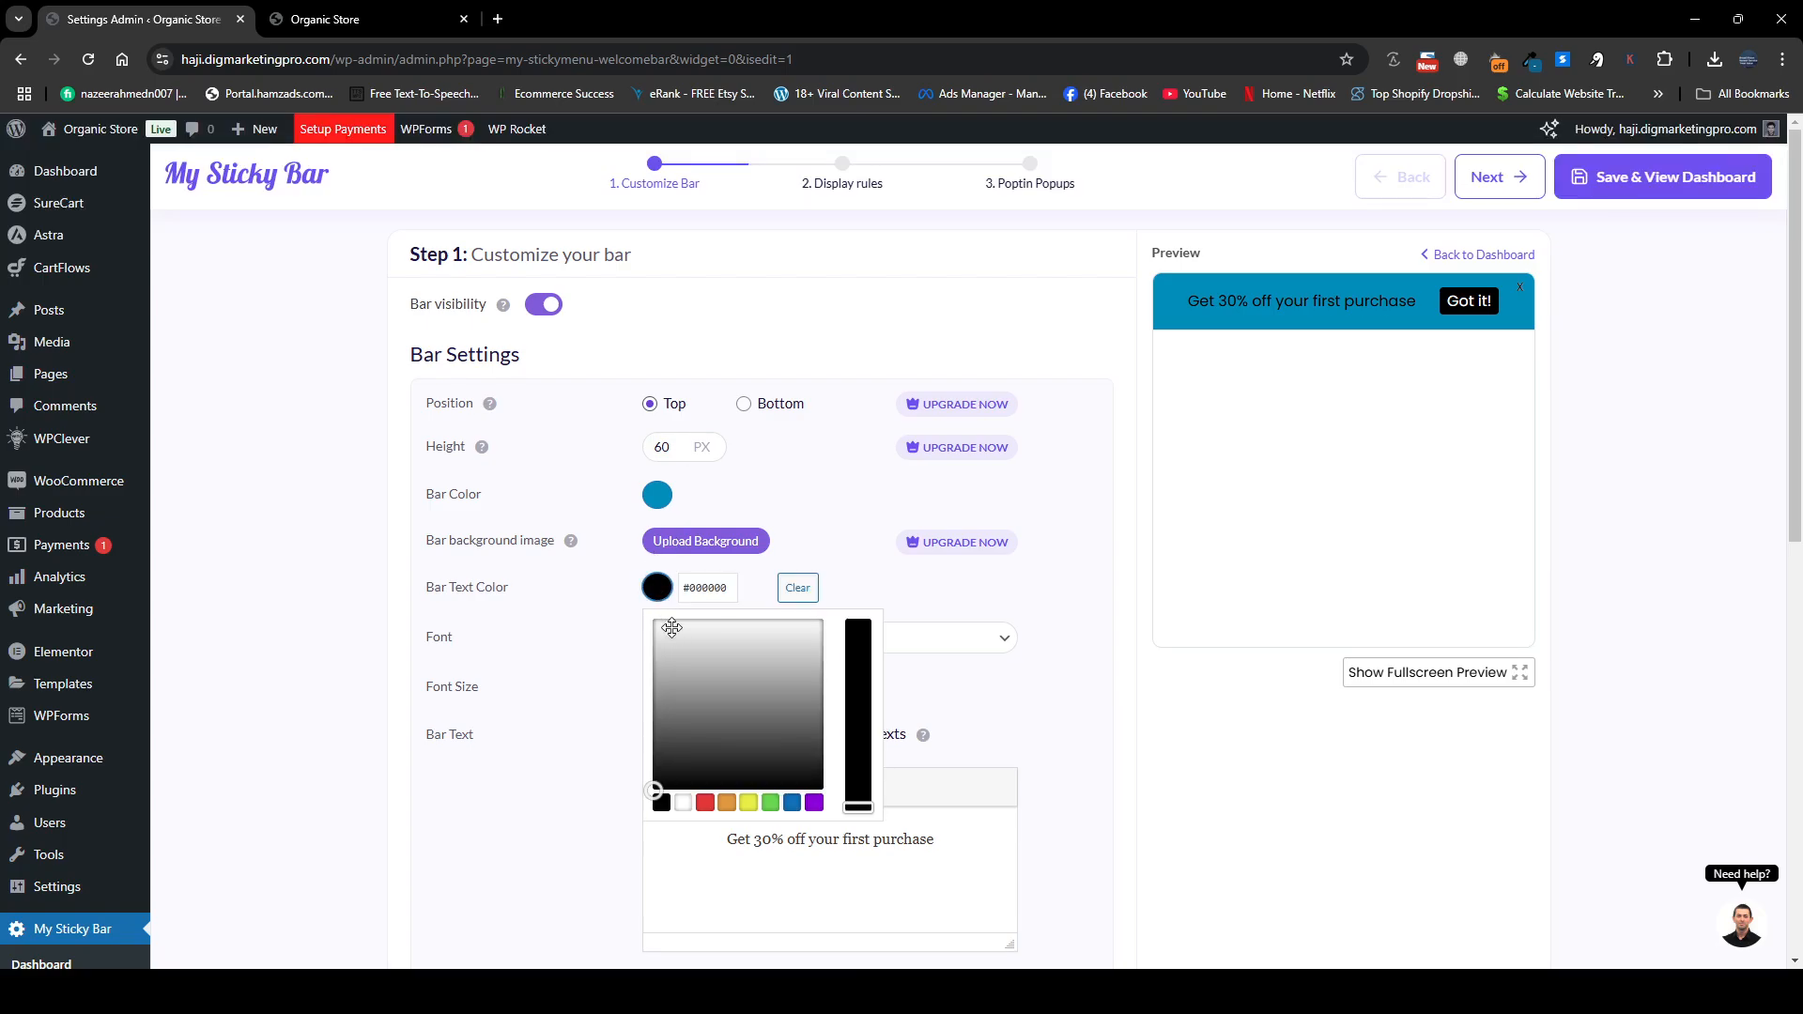
left_click(671, 627)
left_click(574, 601)
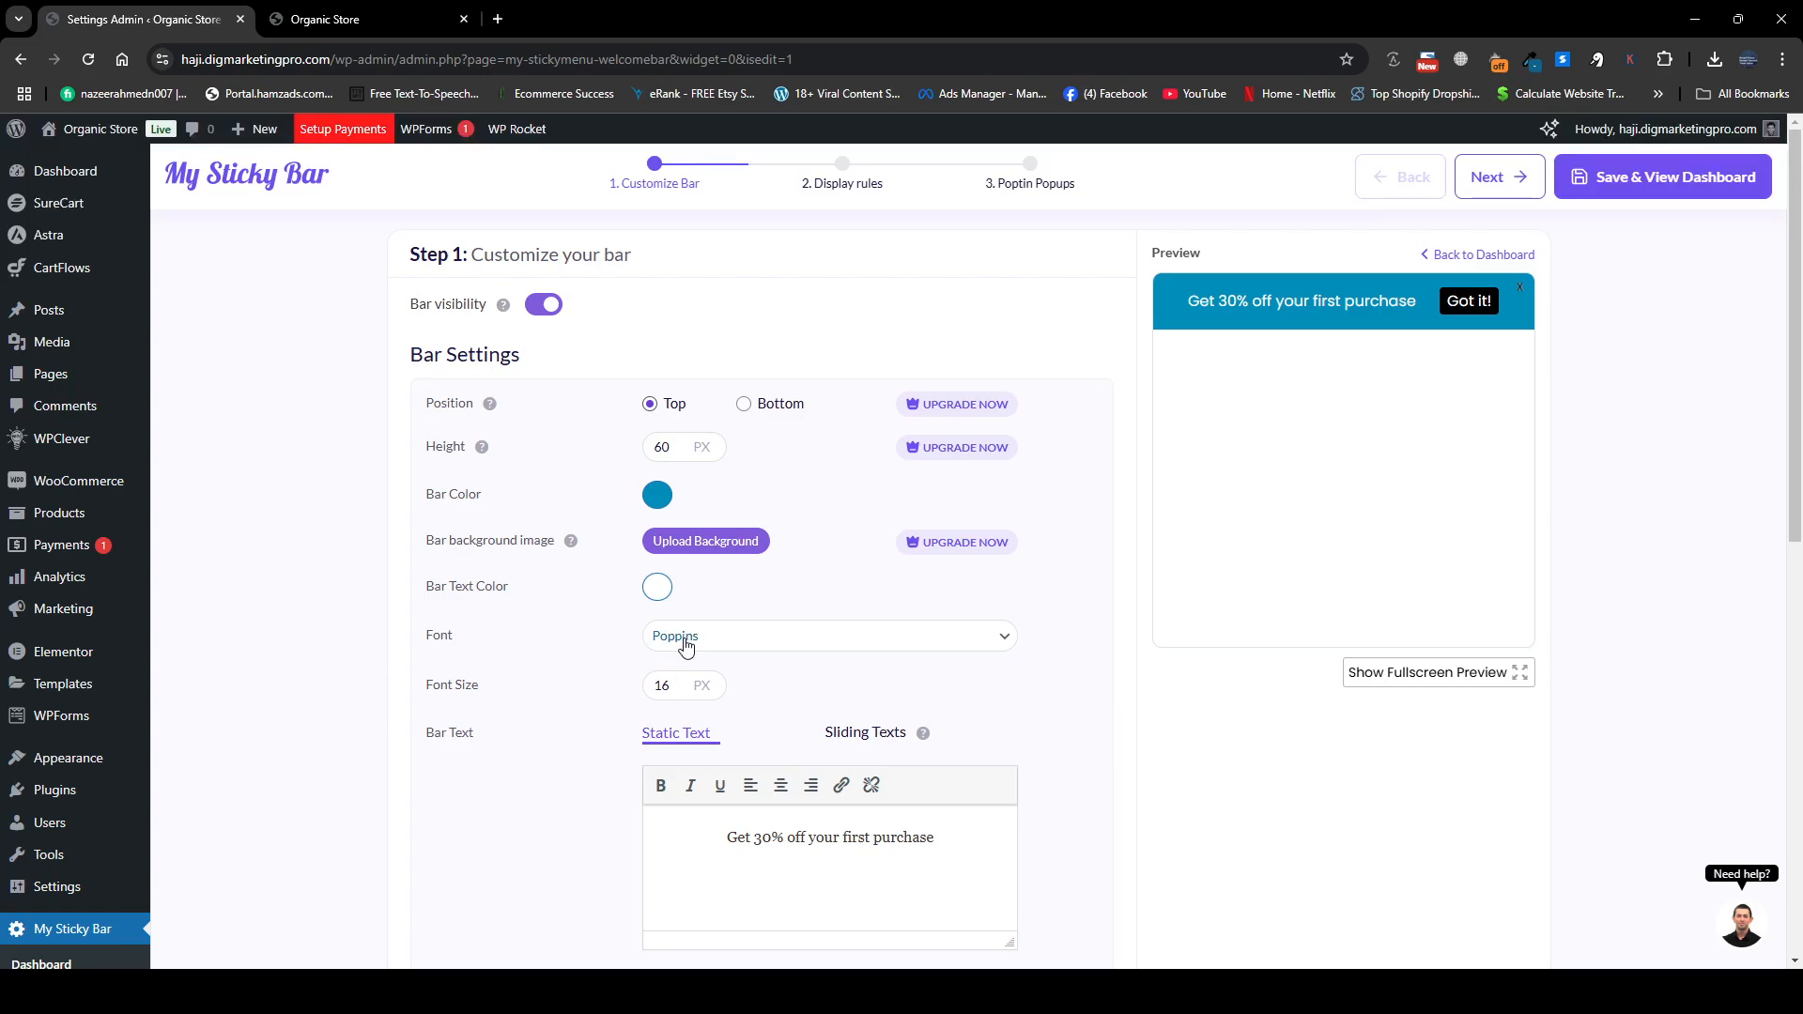
scroll(686, 647, "down", 4)
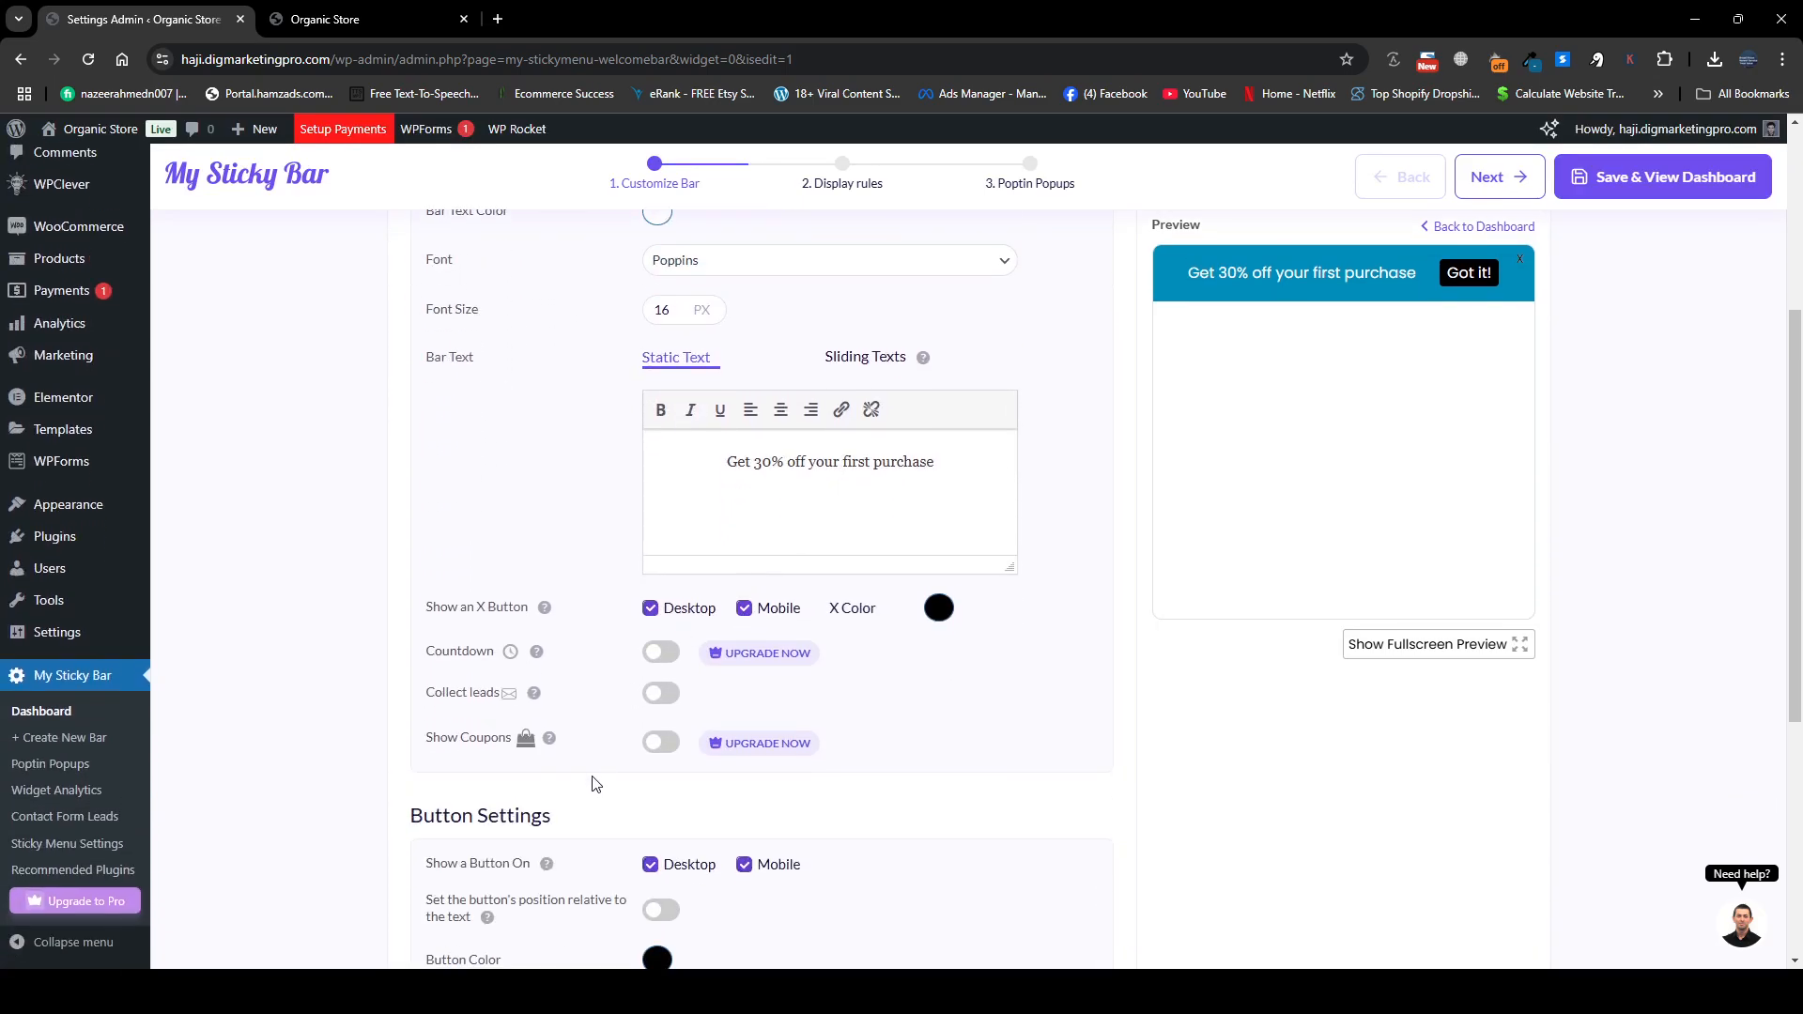
scroll(592, 782, "down", 1)
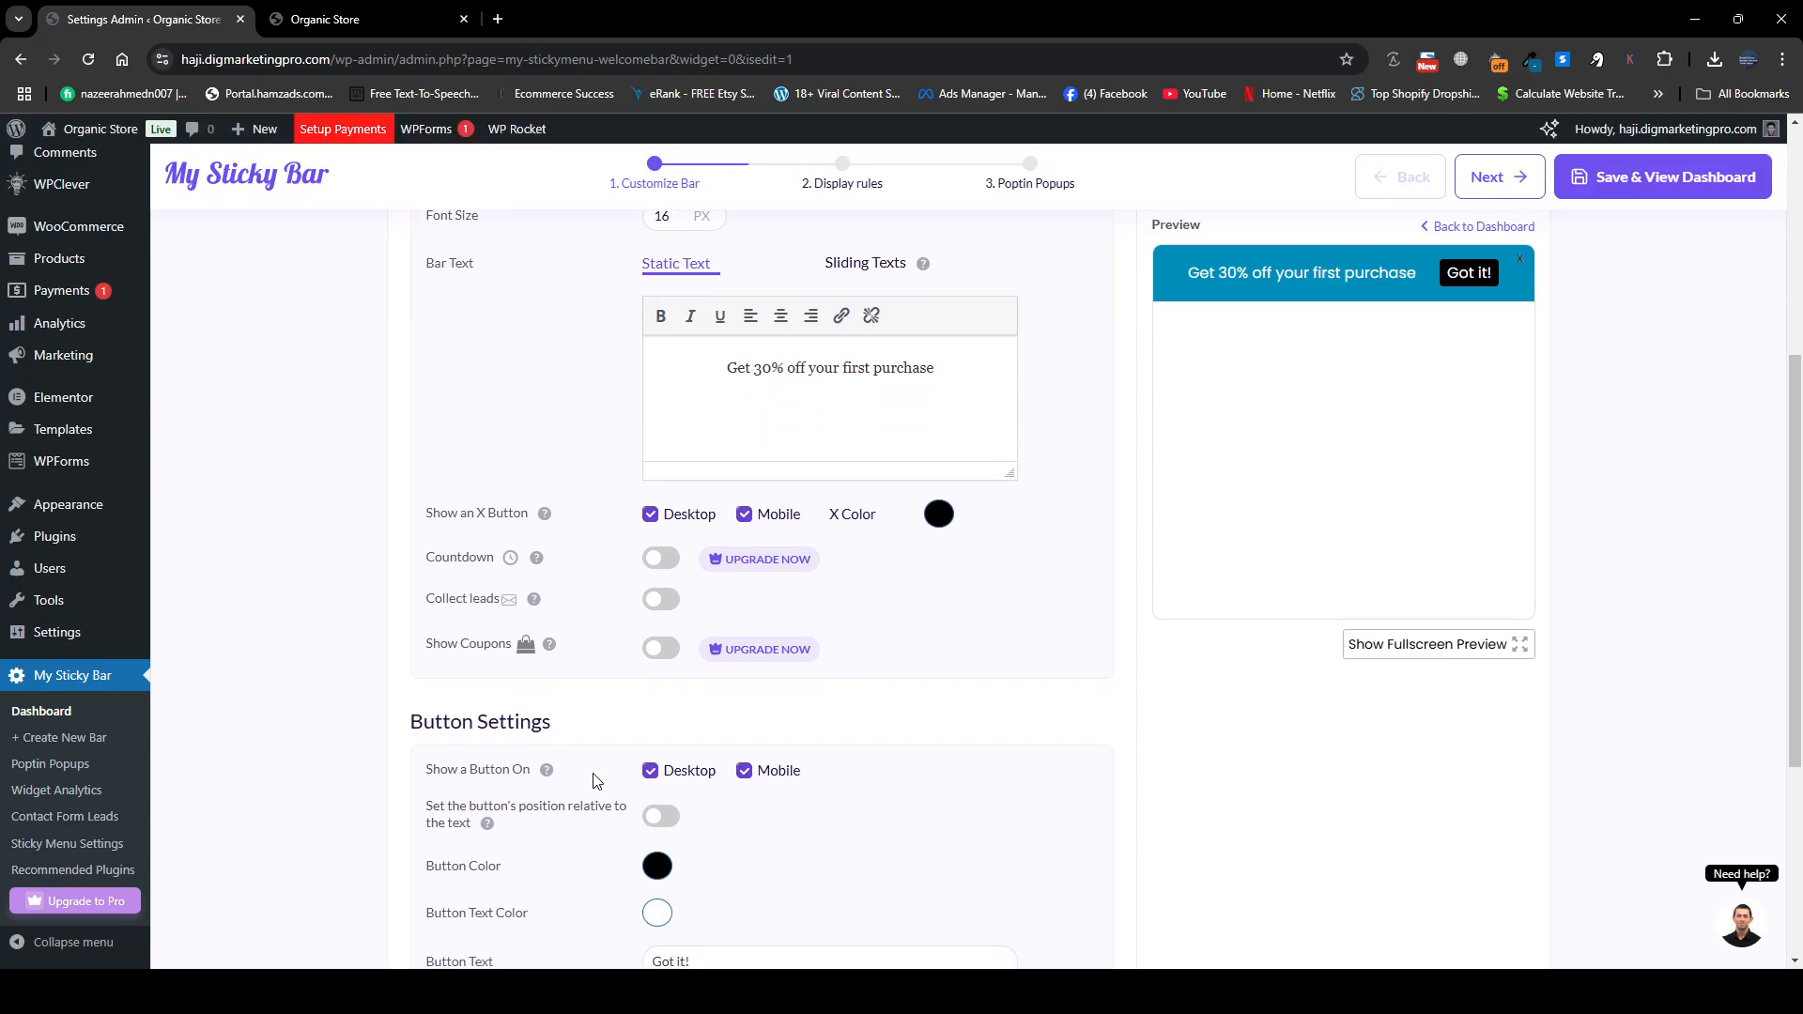
left_click(939, 517)
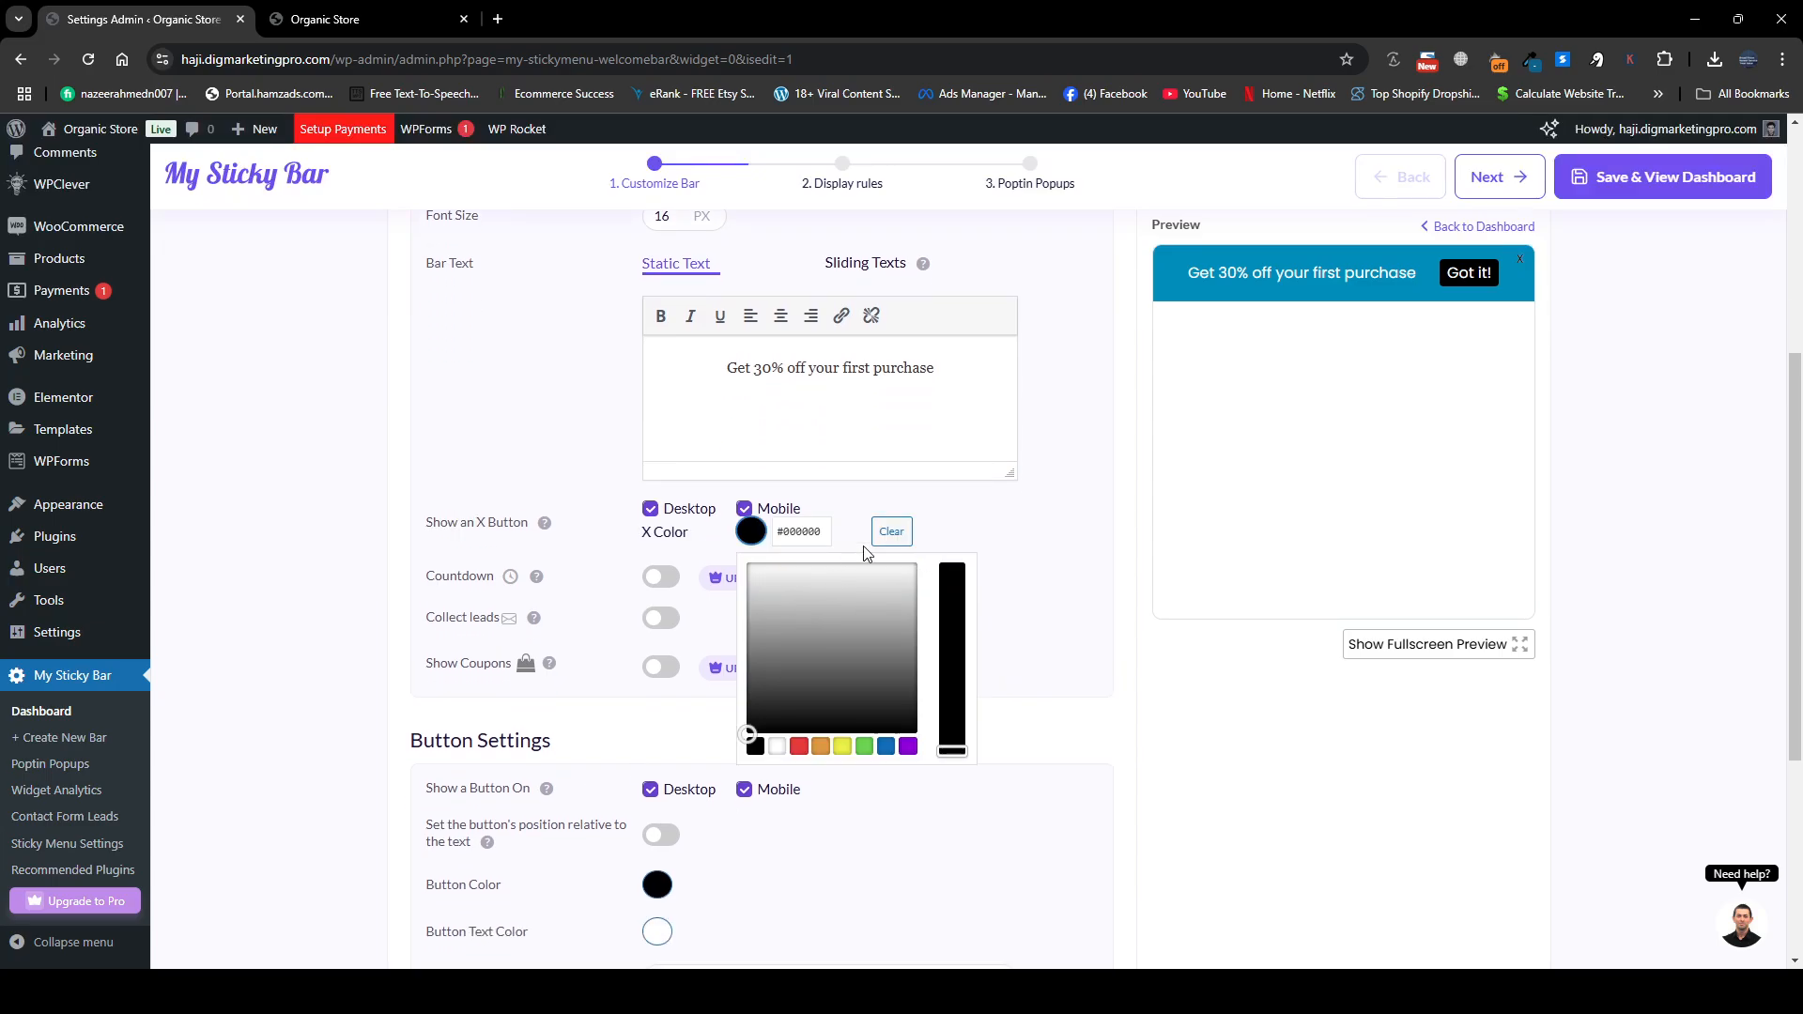
left_click(924, 510)
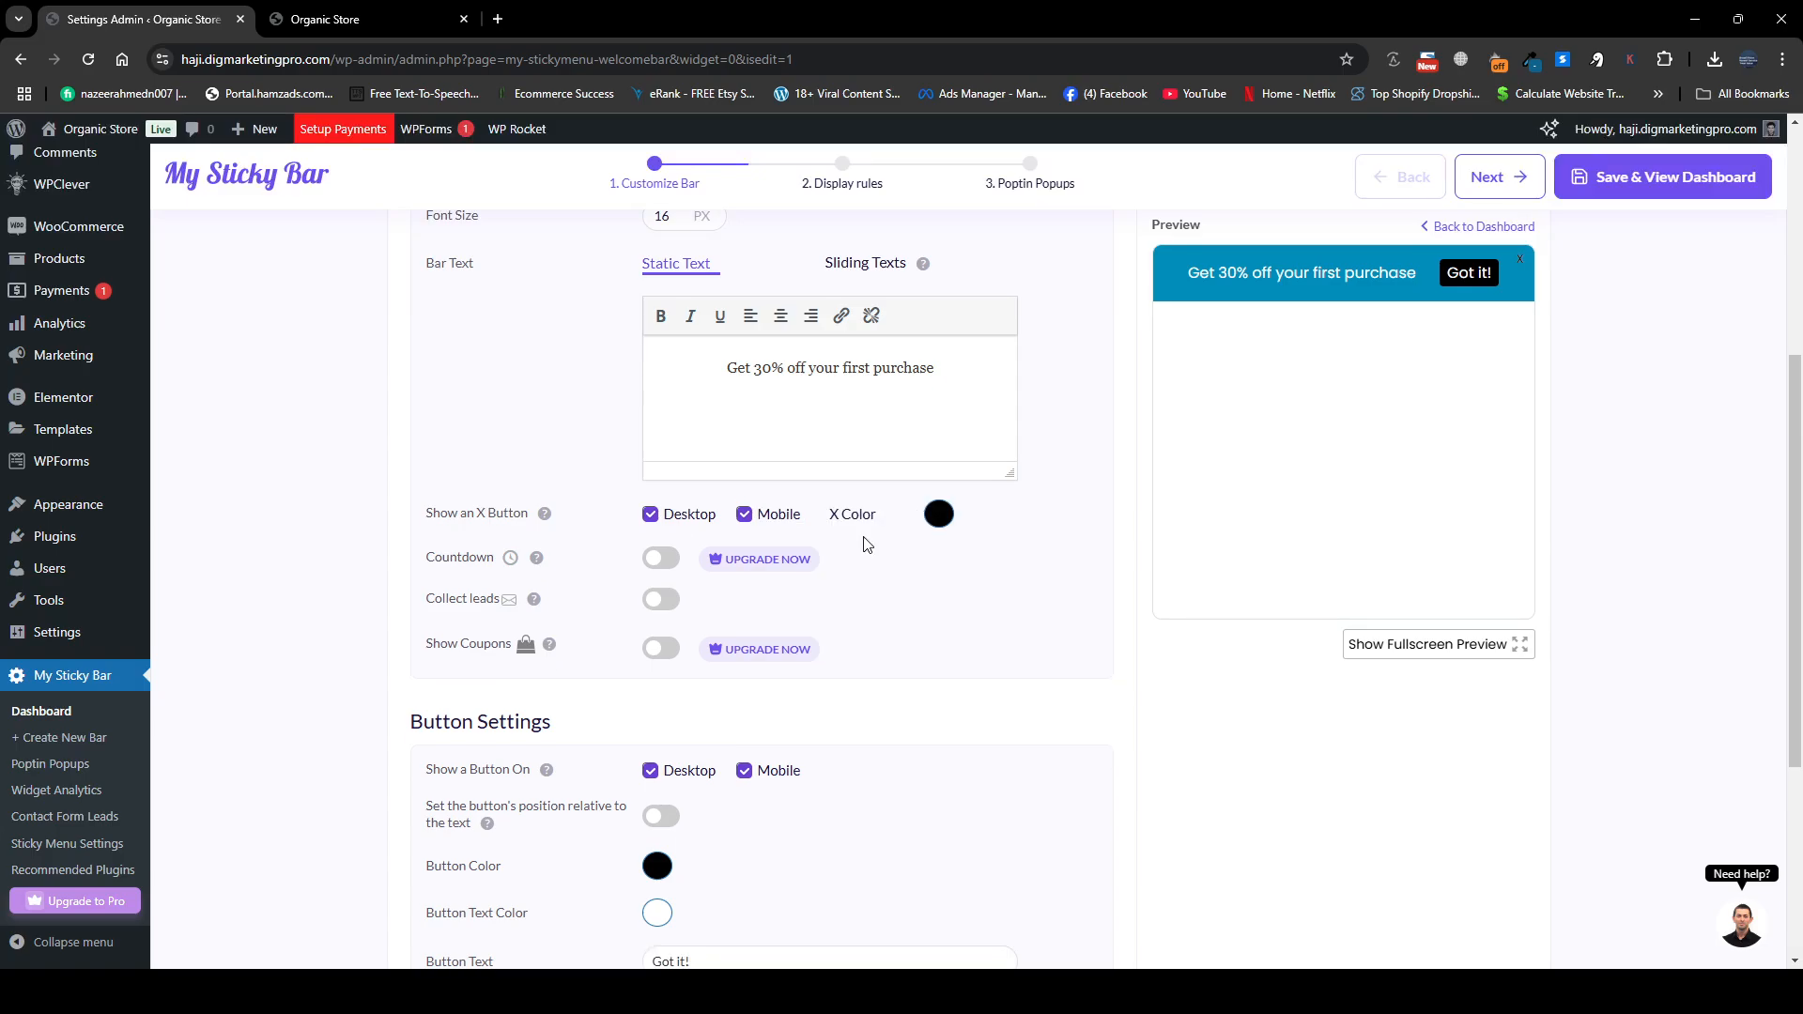
Set the bar button's hover effect to Fill on effects on hover, using Fill Style 2.
scroll(553, 696, "down", 4)
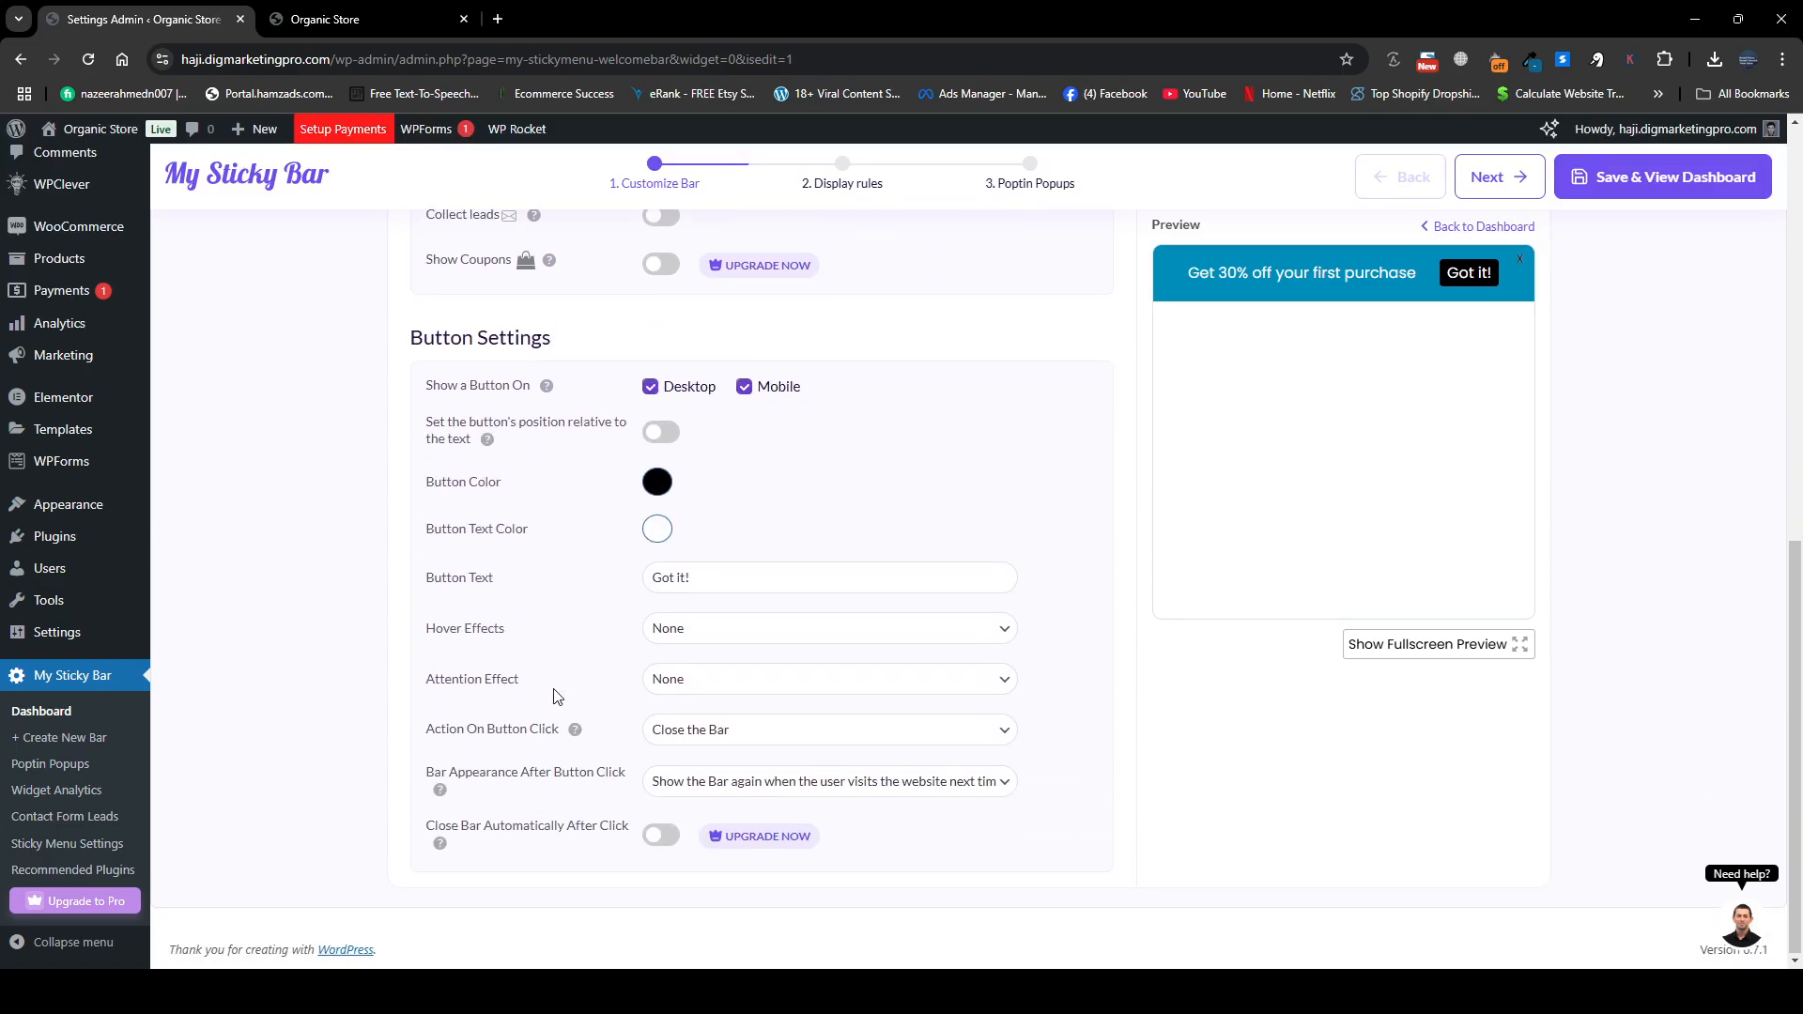
left_click(700, 635)
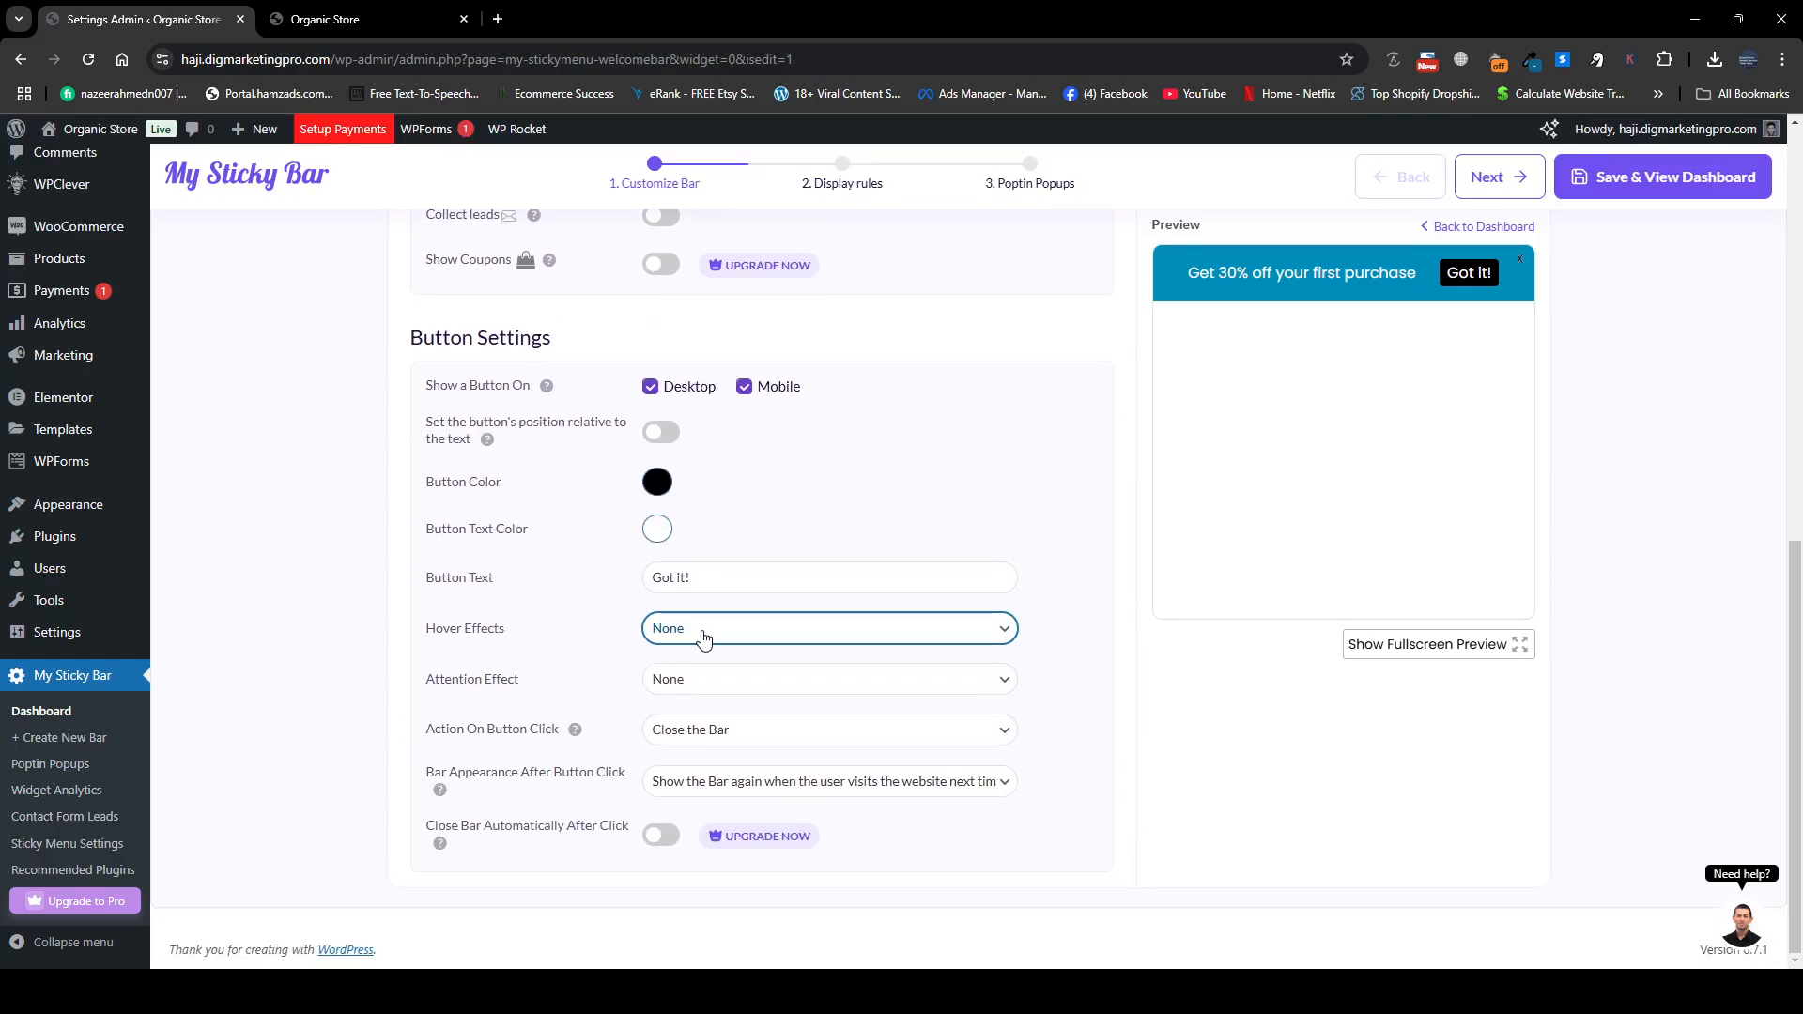
left_click(704, 692)
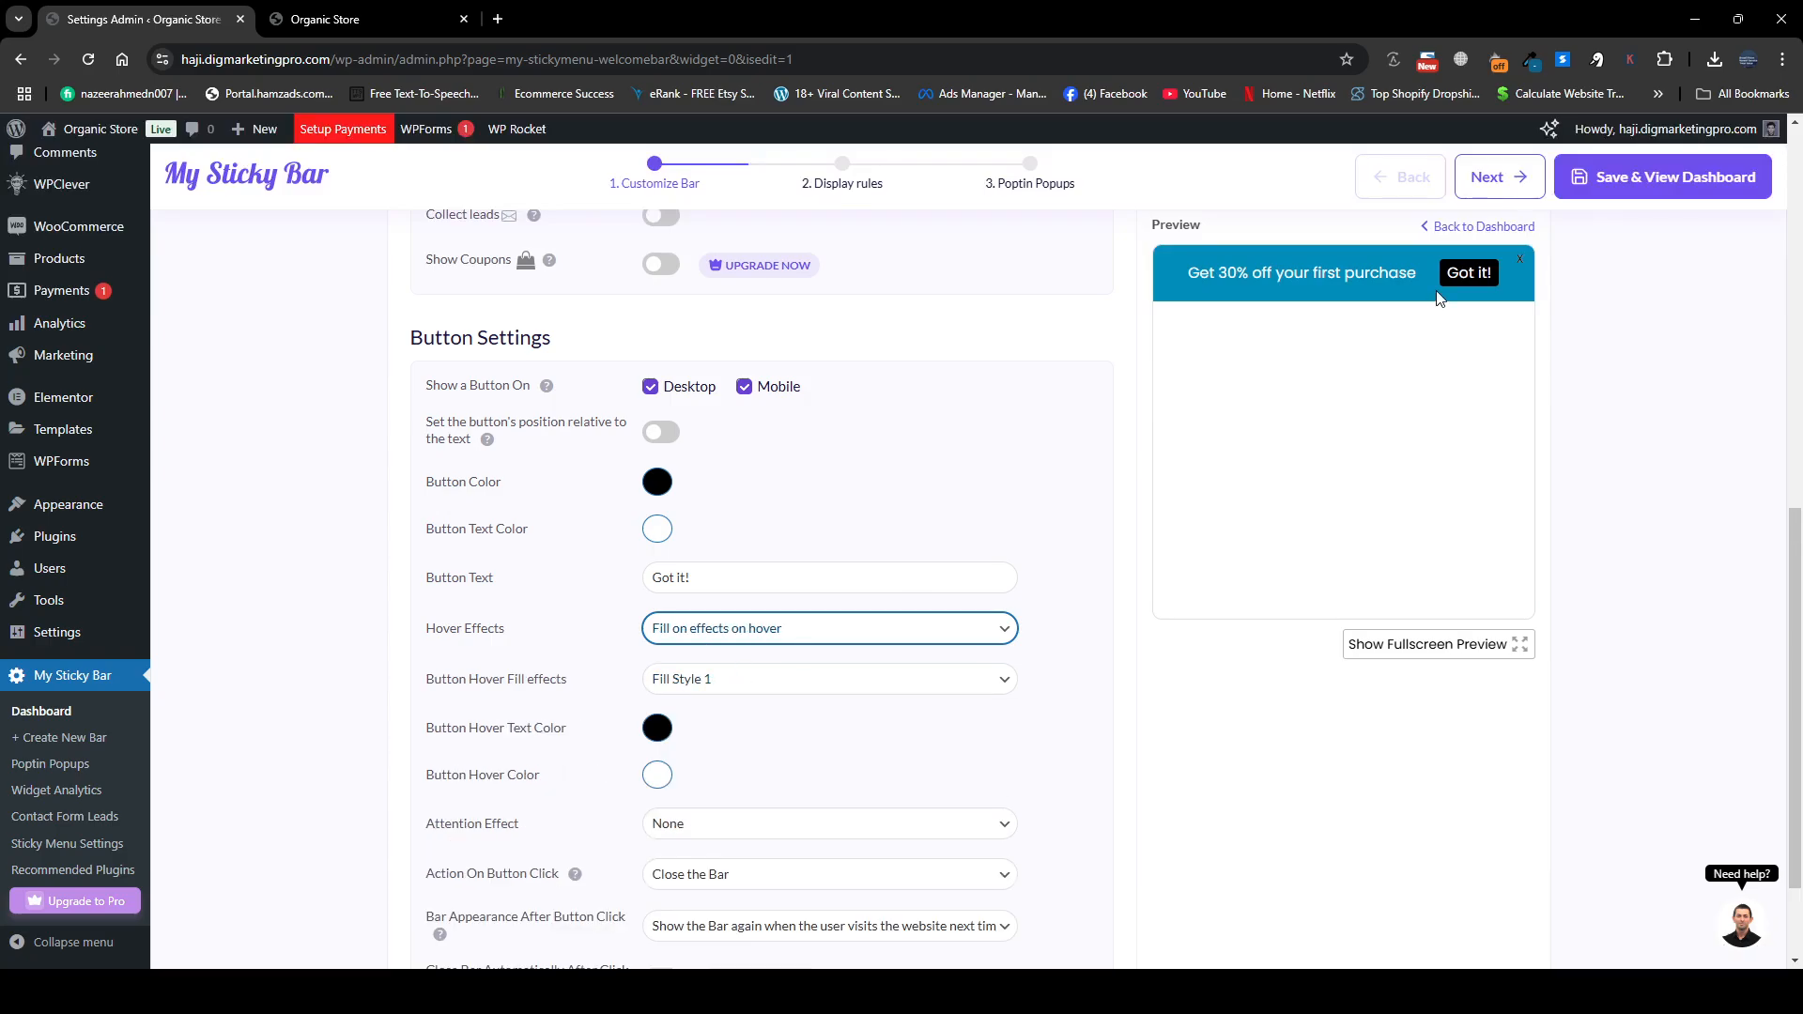
left_click(729, 677)
left_click(729, 739)
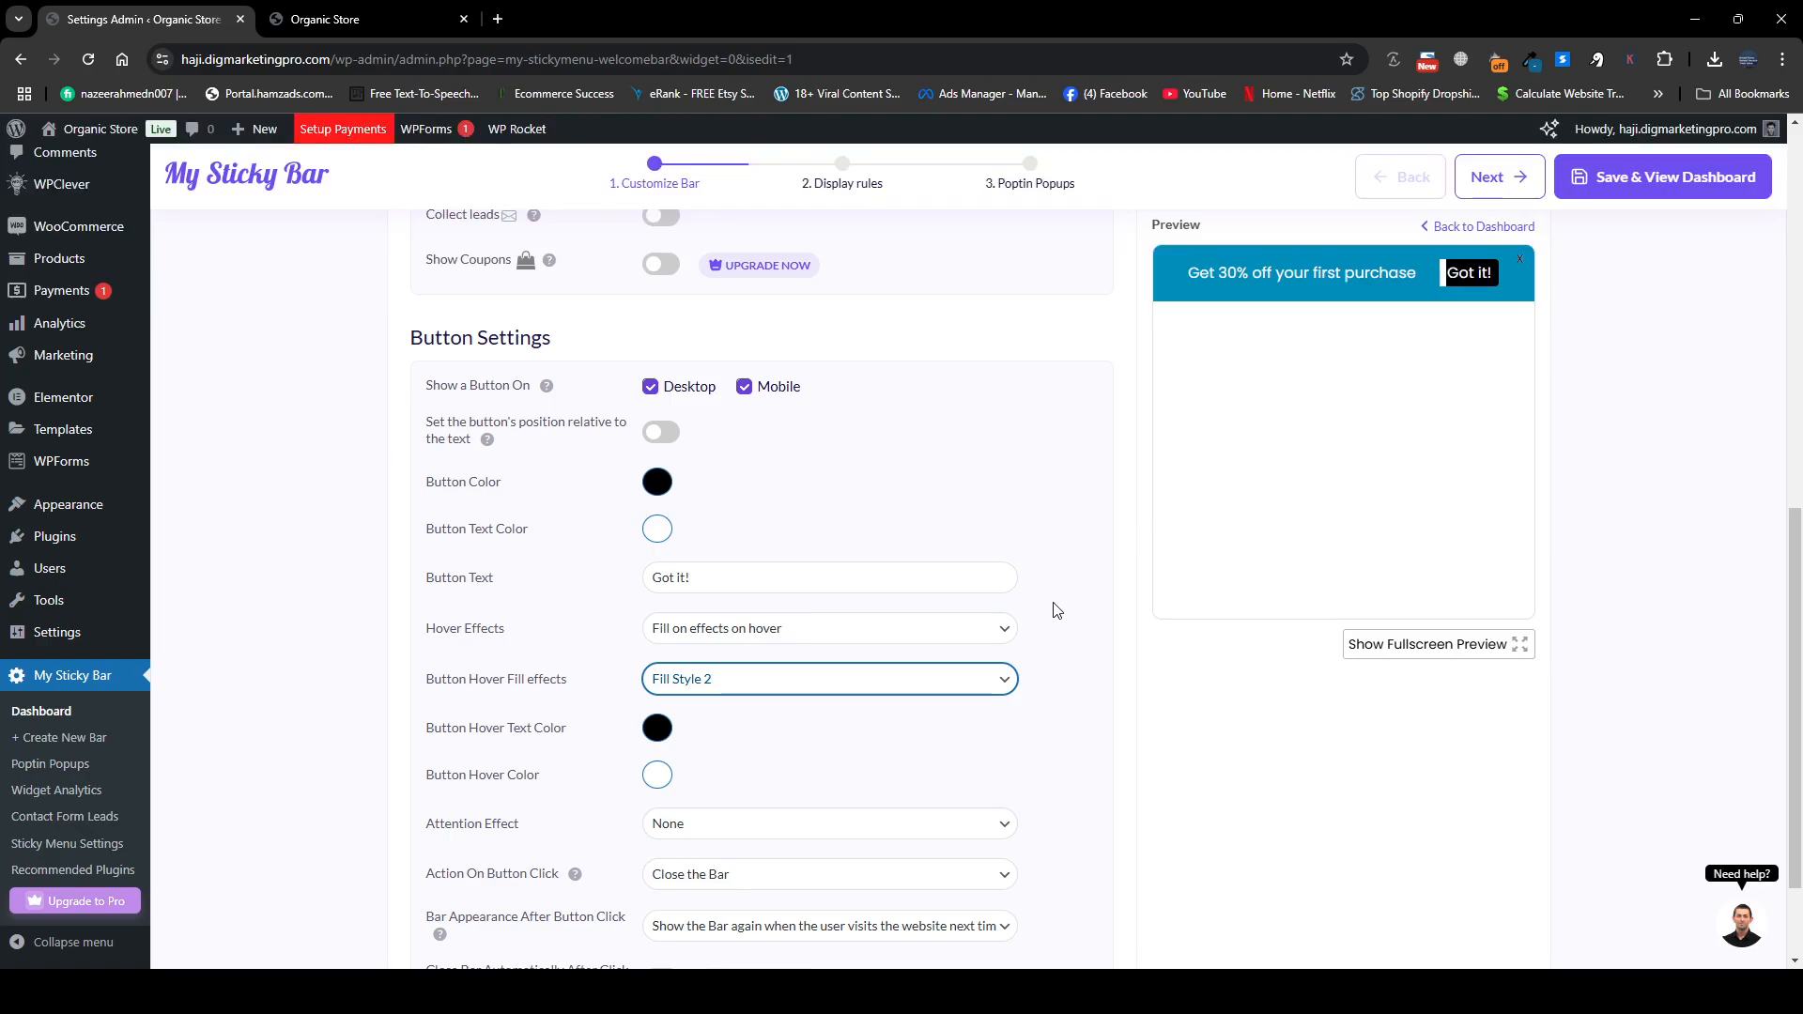
Go on to the display rules of the bar and save the bar, returning to the plugin dashboard.
scroll(801, 741, "down", 2)
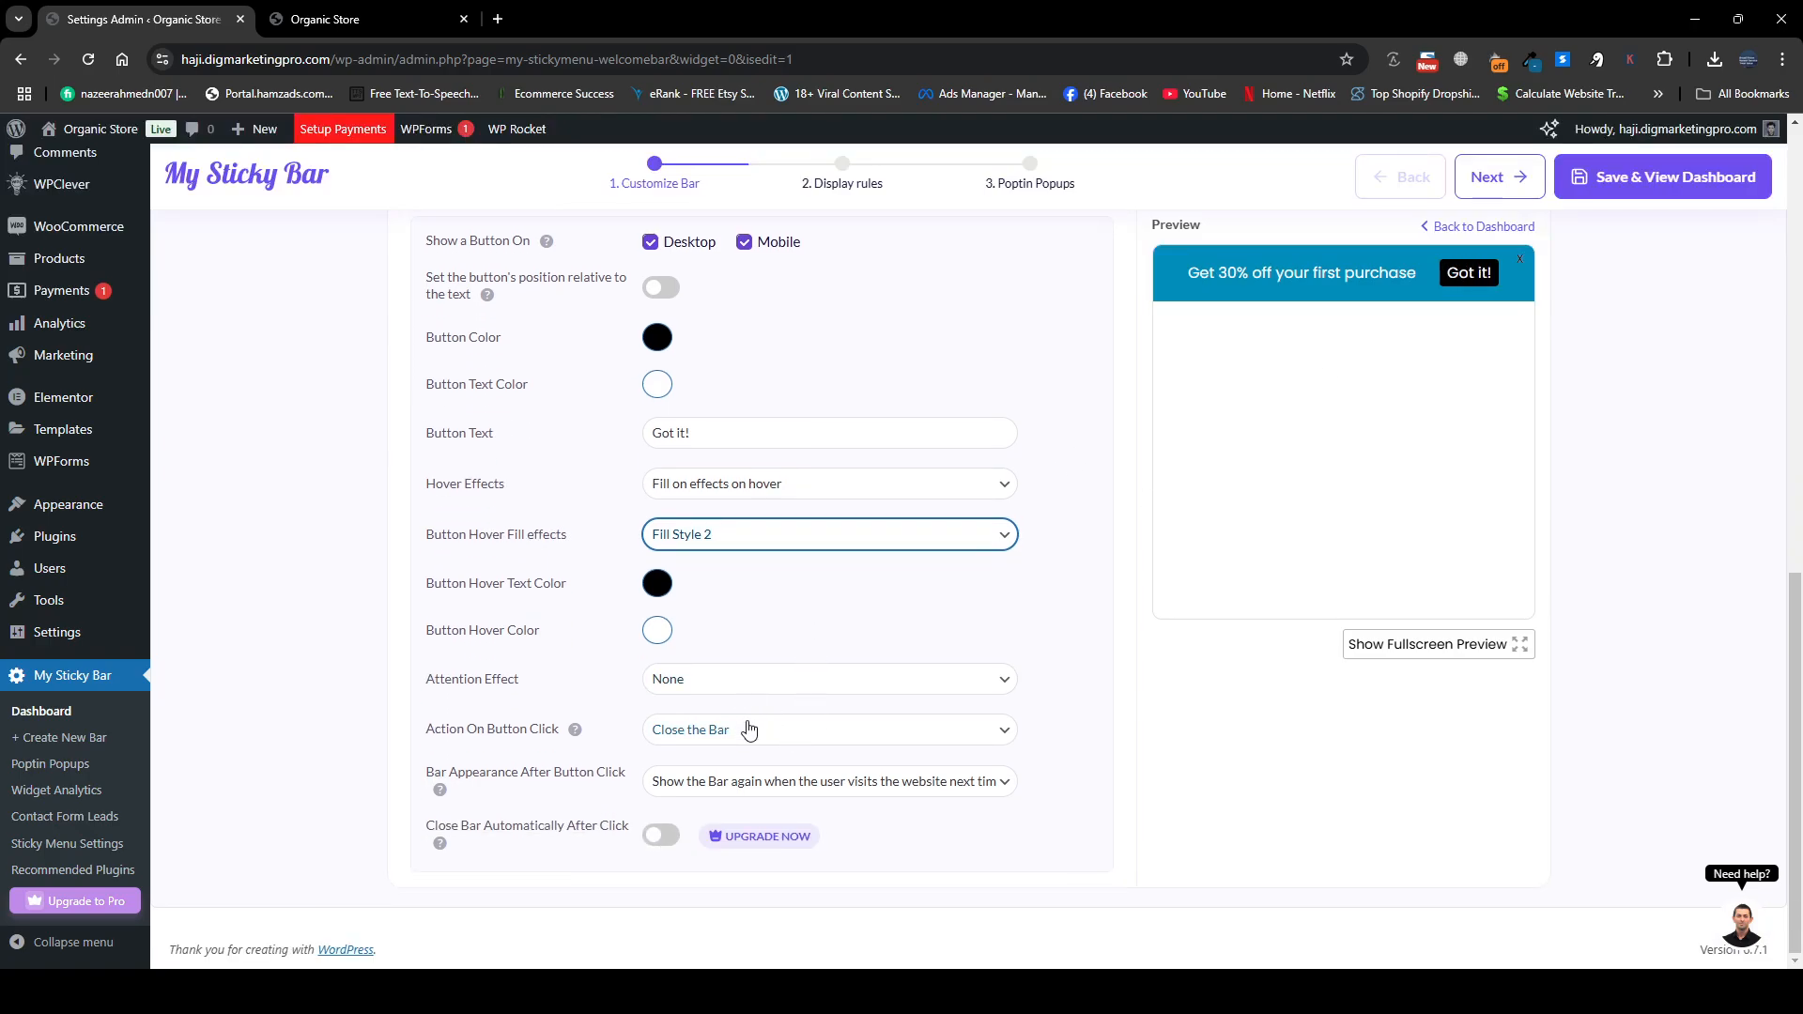
scroll(716, 793, "up", 7)
scroll(711, 794, "up", 4)
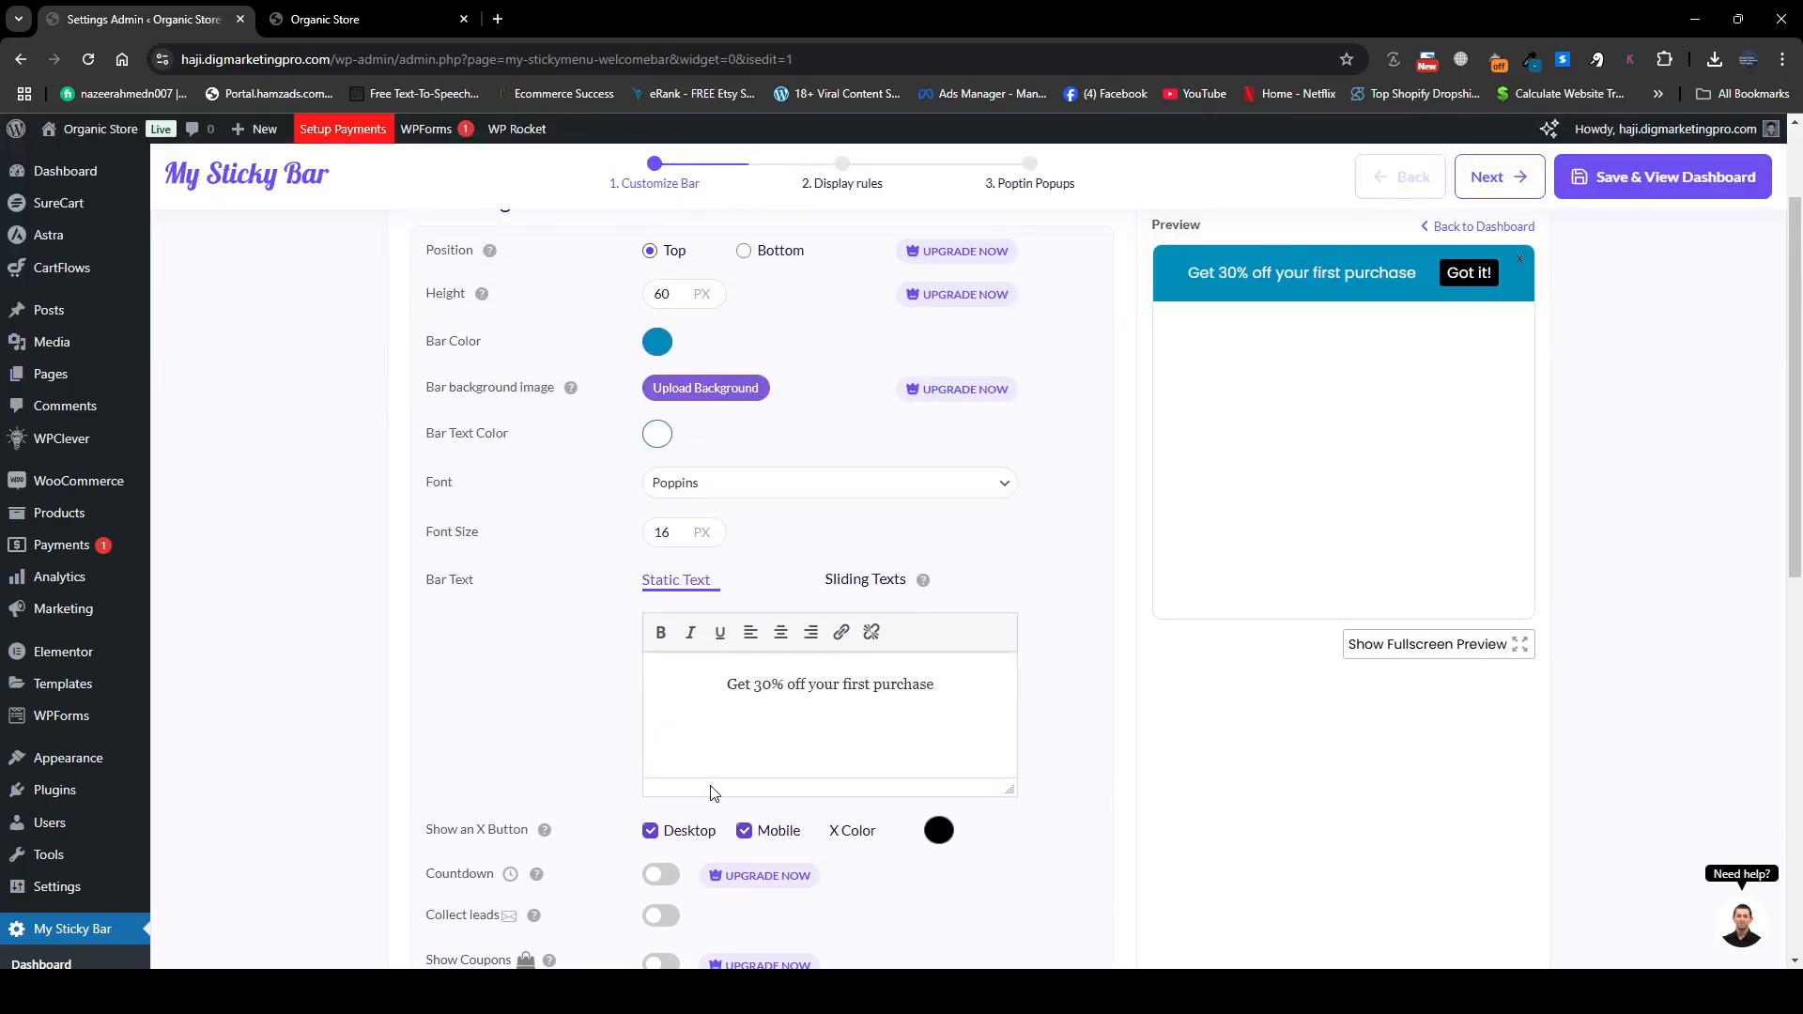
left_click(841, 164)
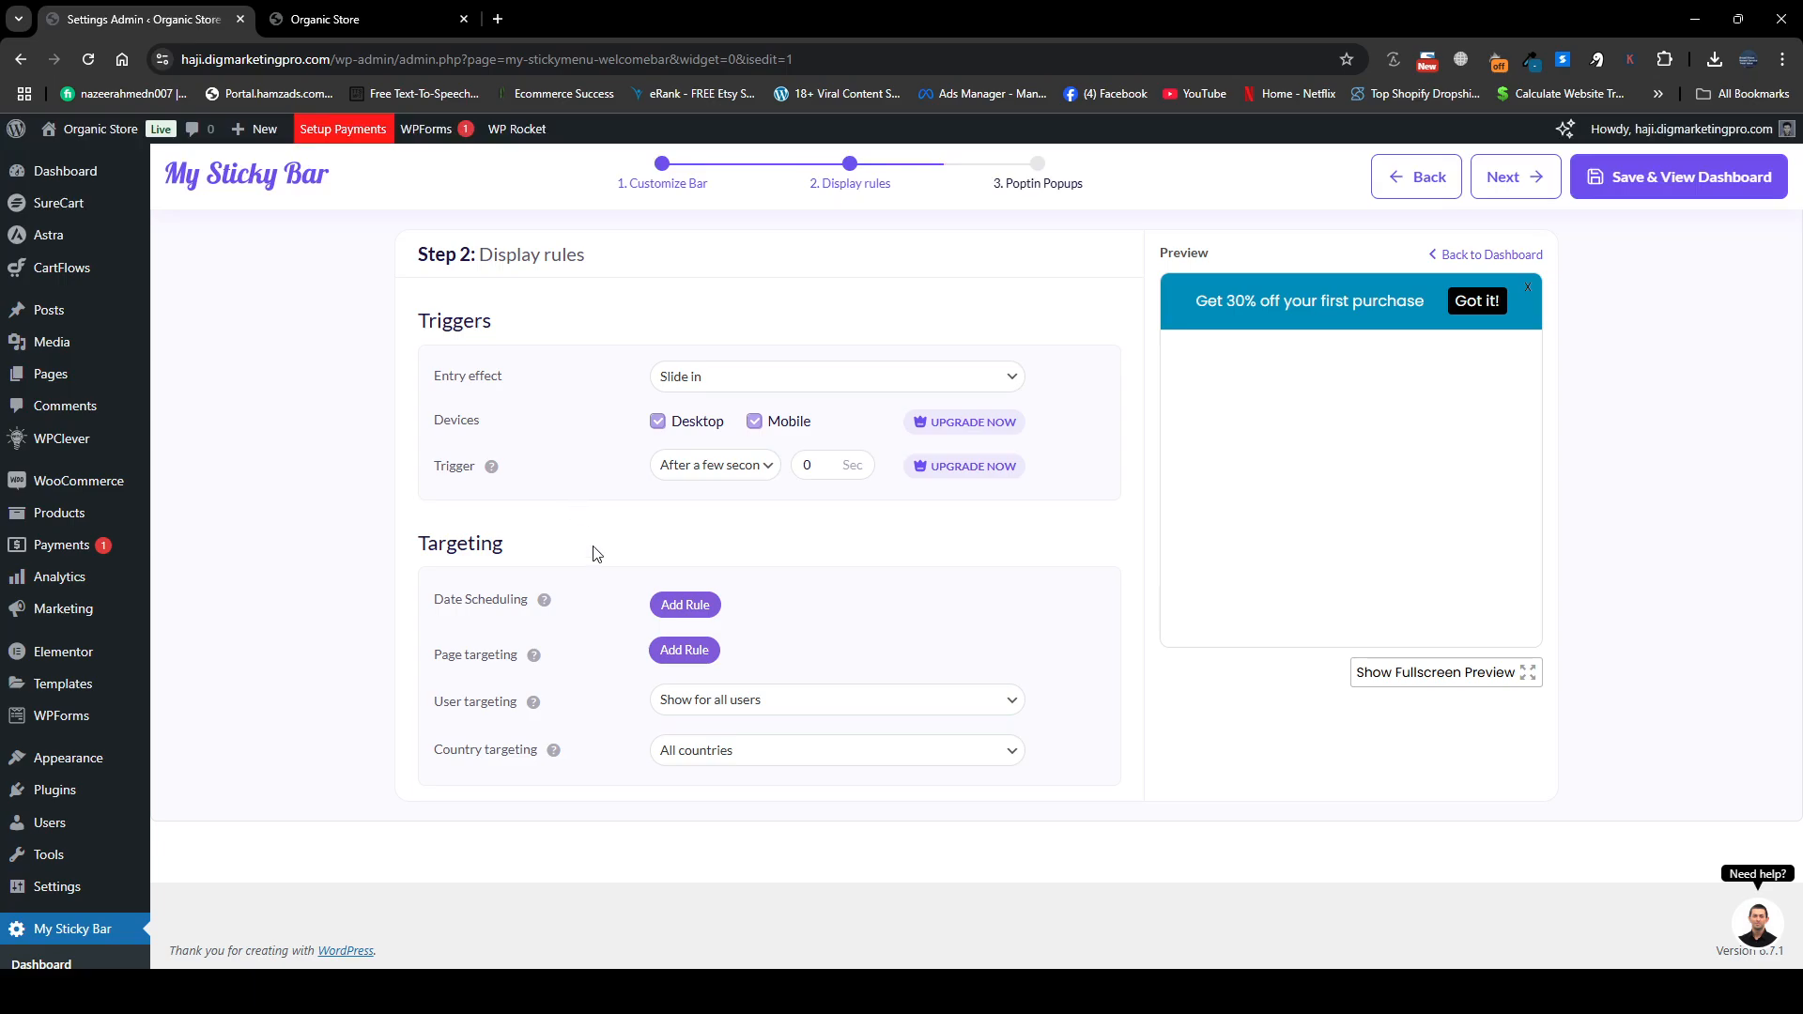
left_click(1644, 183)
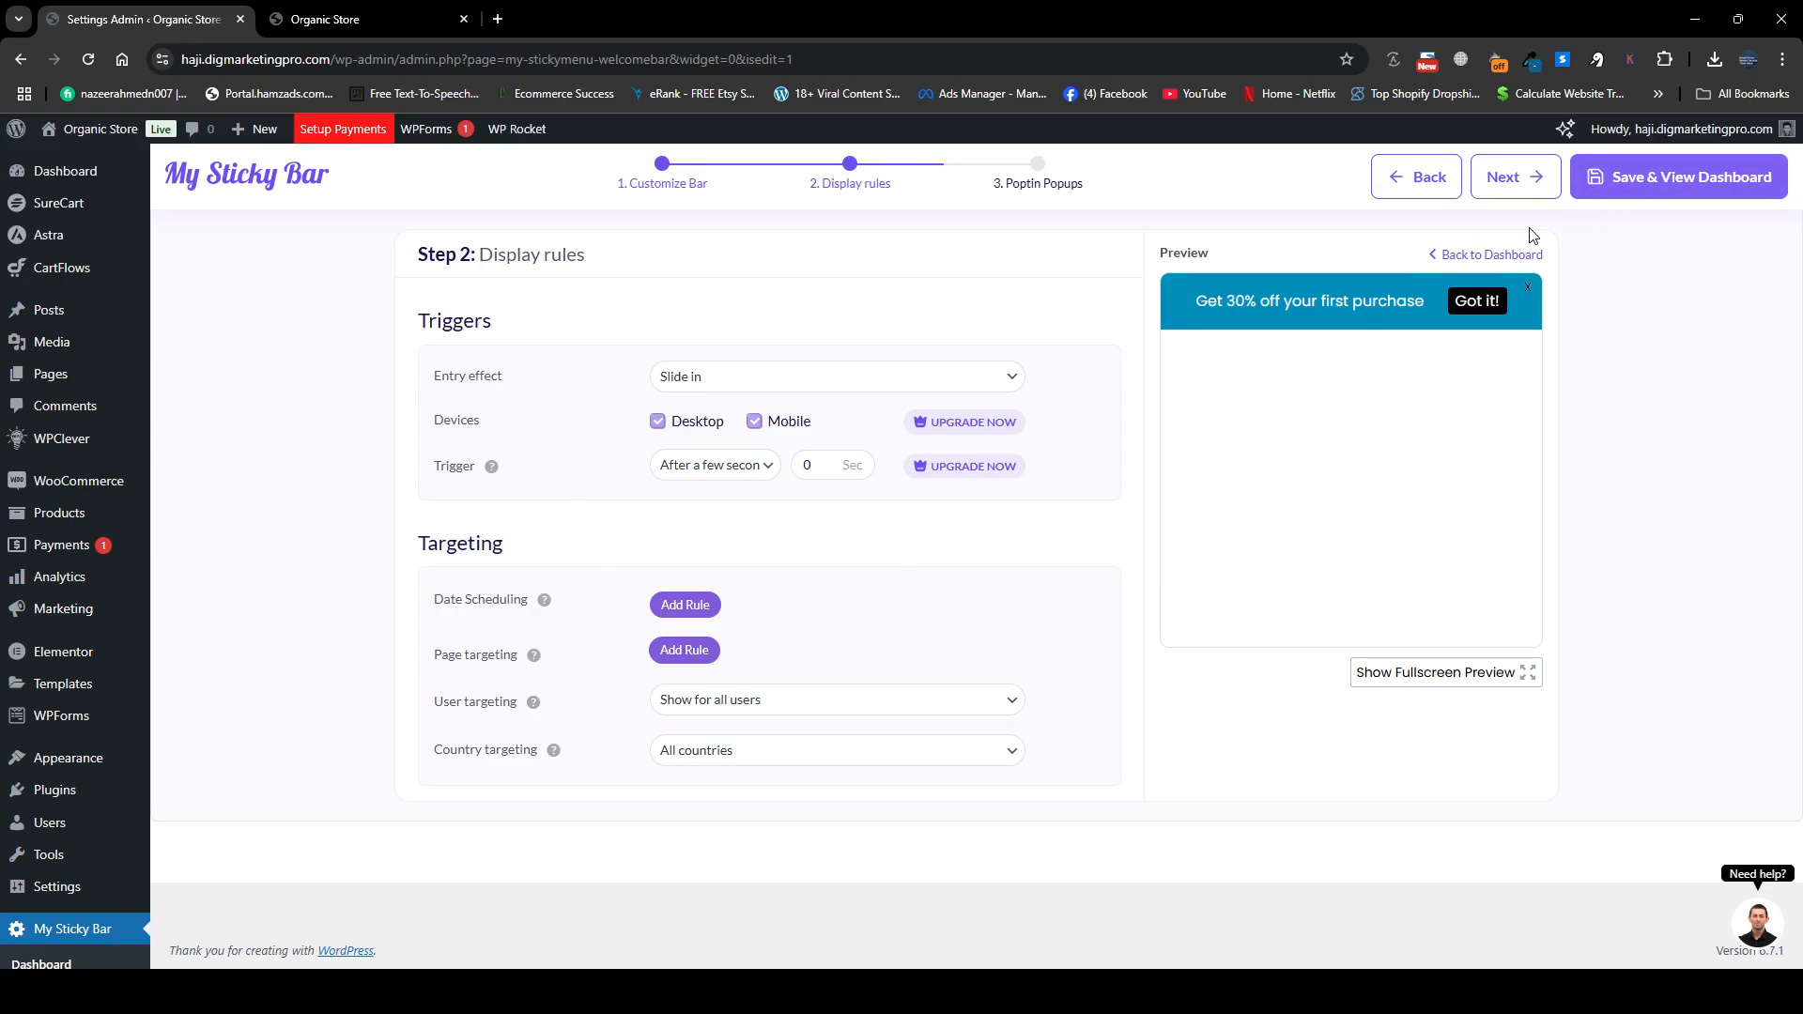
left_click(1634, 190)
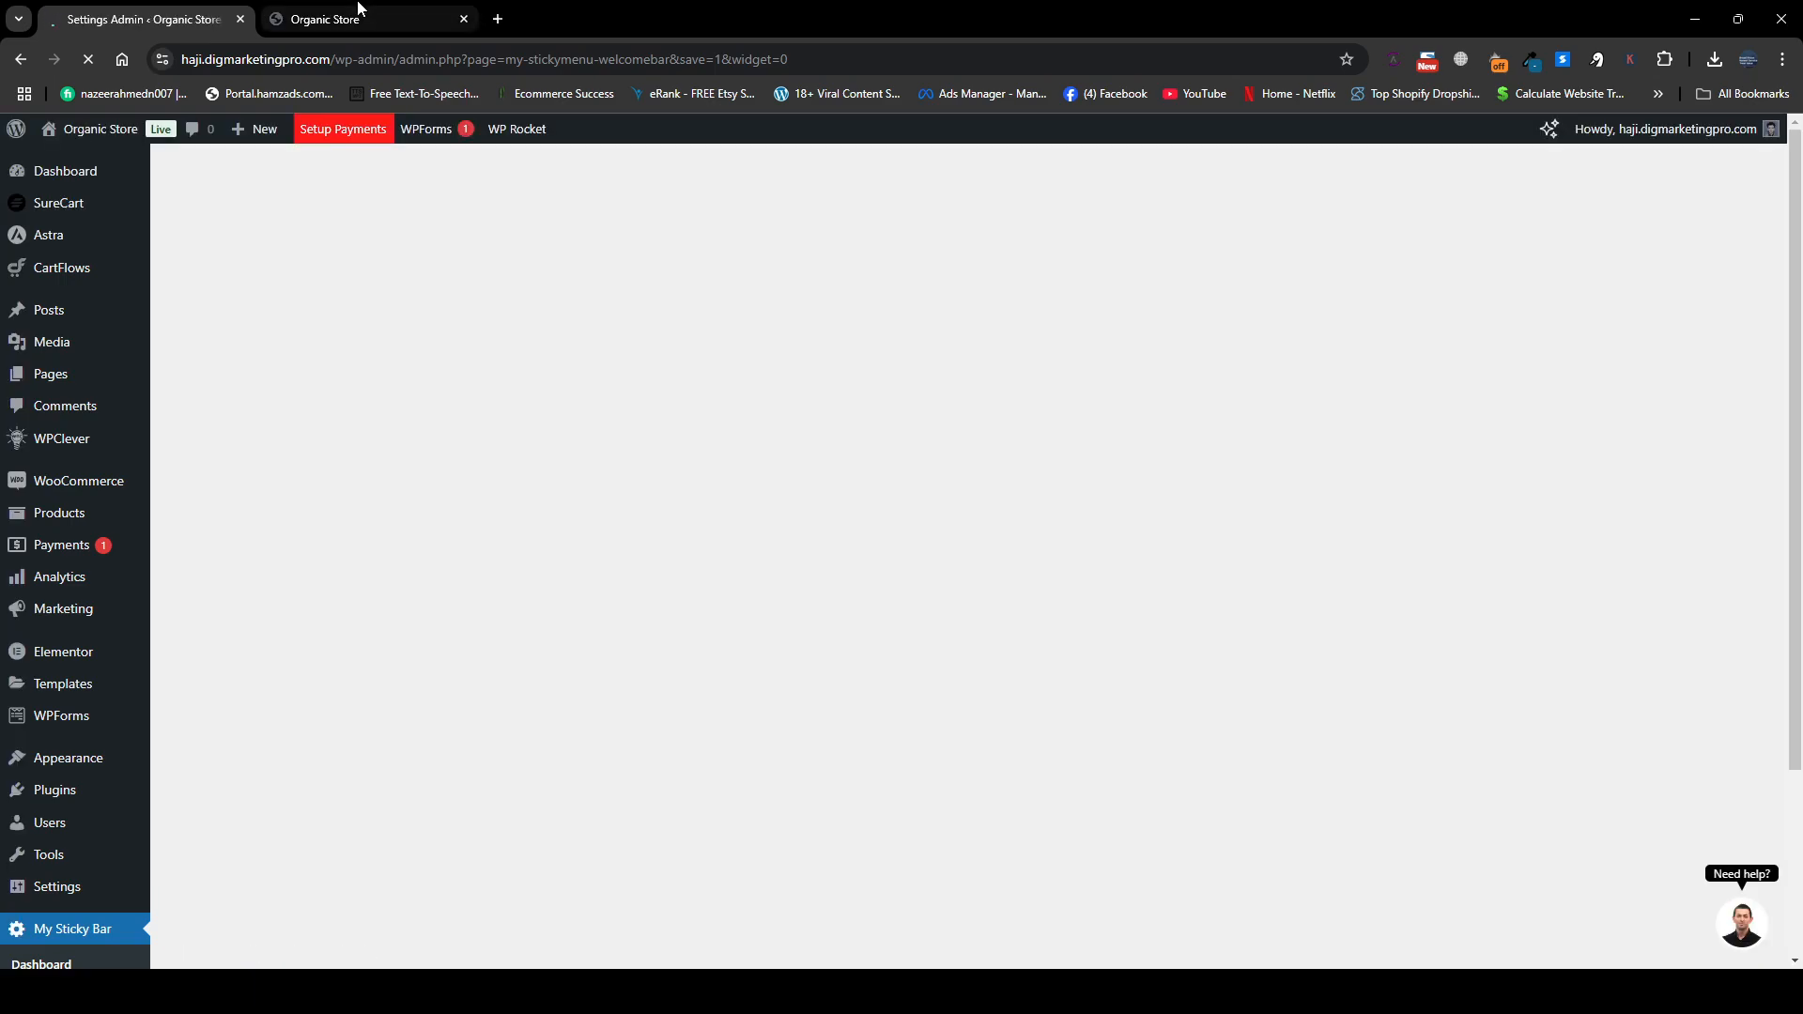
Switch to the storefront, reload the home page, and check the restyled sticky bar while scrolling.
left_click(359, 11)
left_click(95, 60)
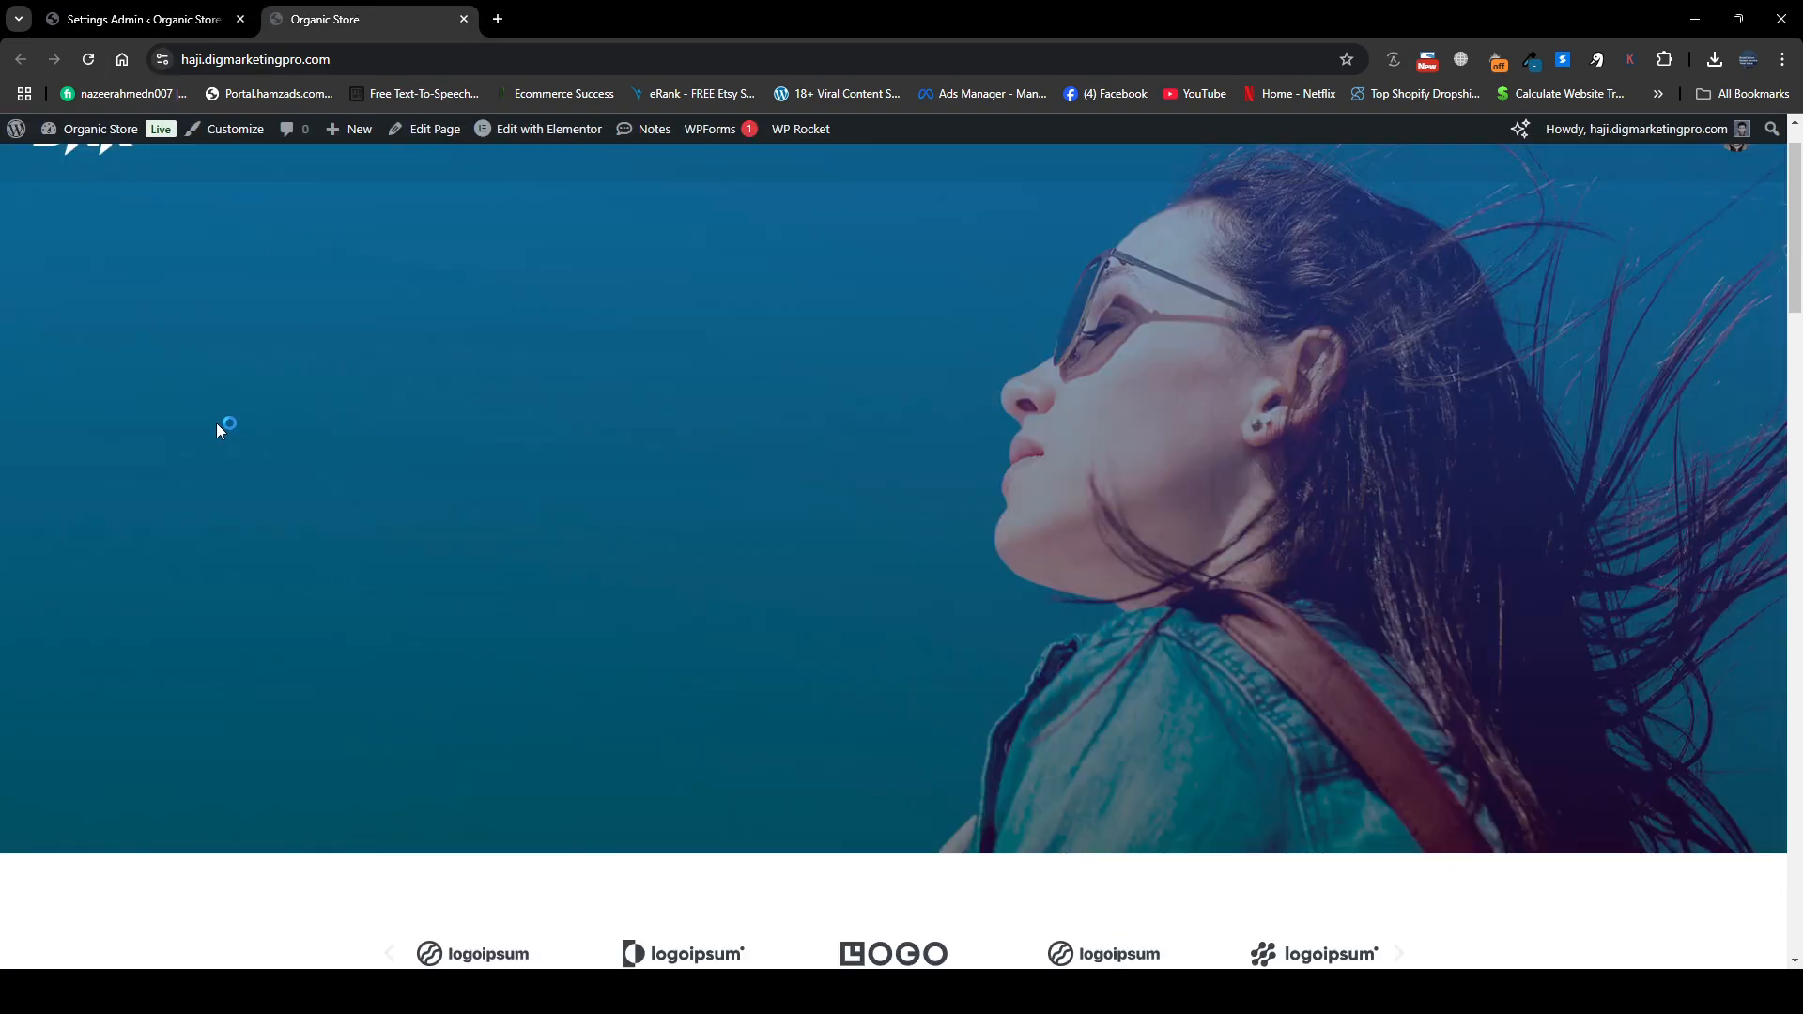
scroll(218, 427, "down", 4)
scroll(783, 289, "up", 5)
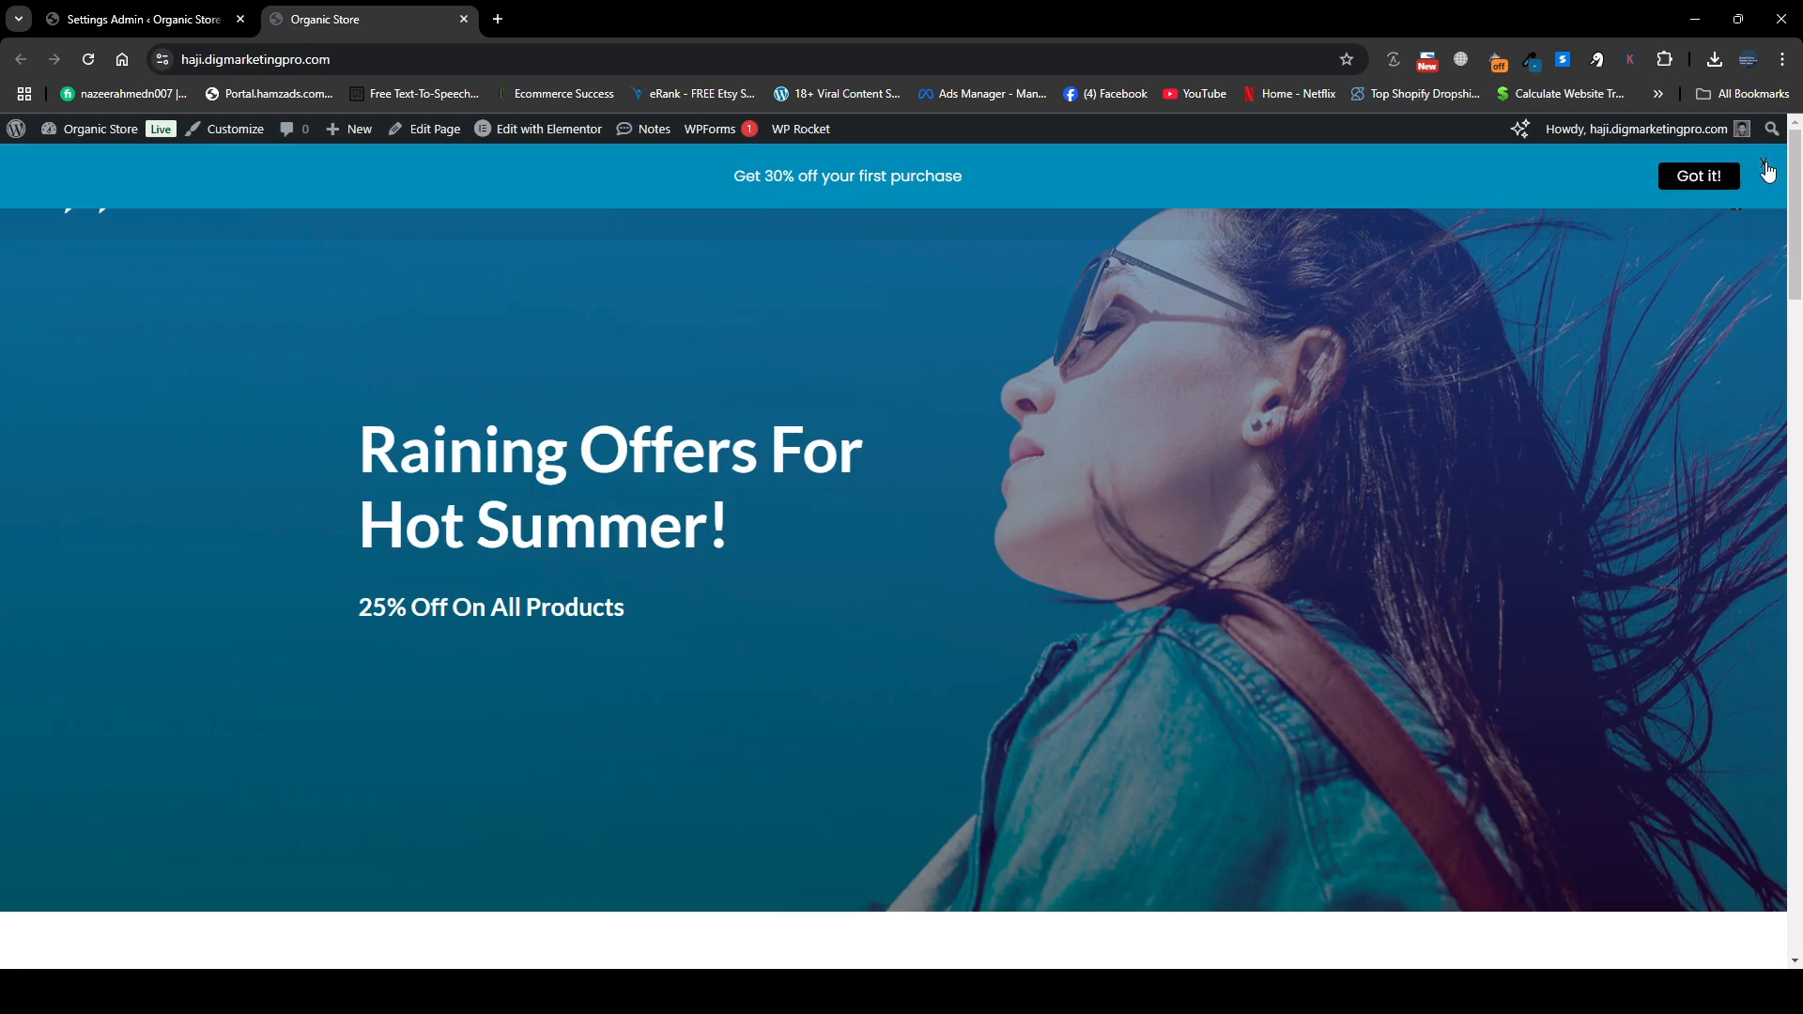
Reopen Bar #0 for editing, change the X button colour to white, and save the bar.
left_click(110, 7)
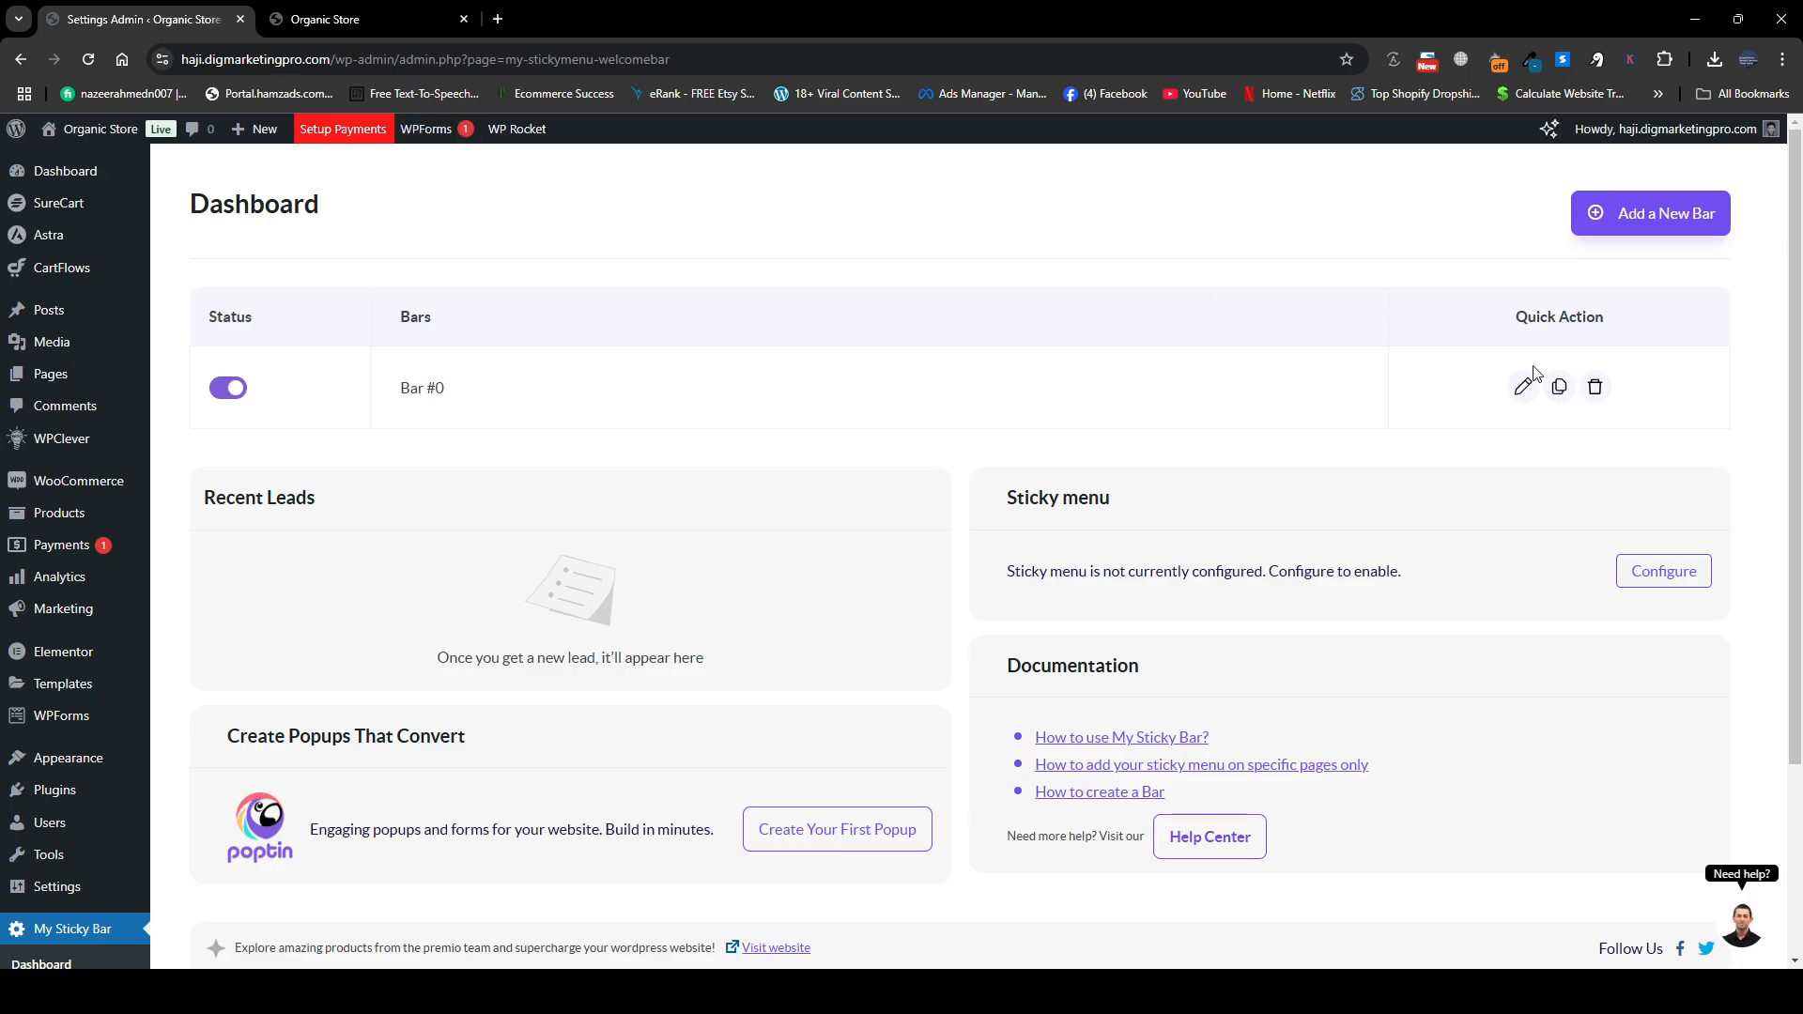
left_click(1521, 382)
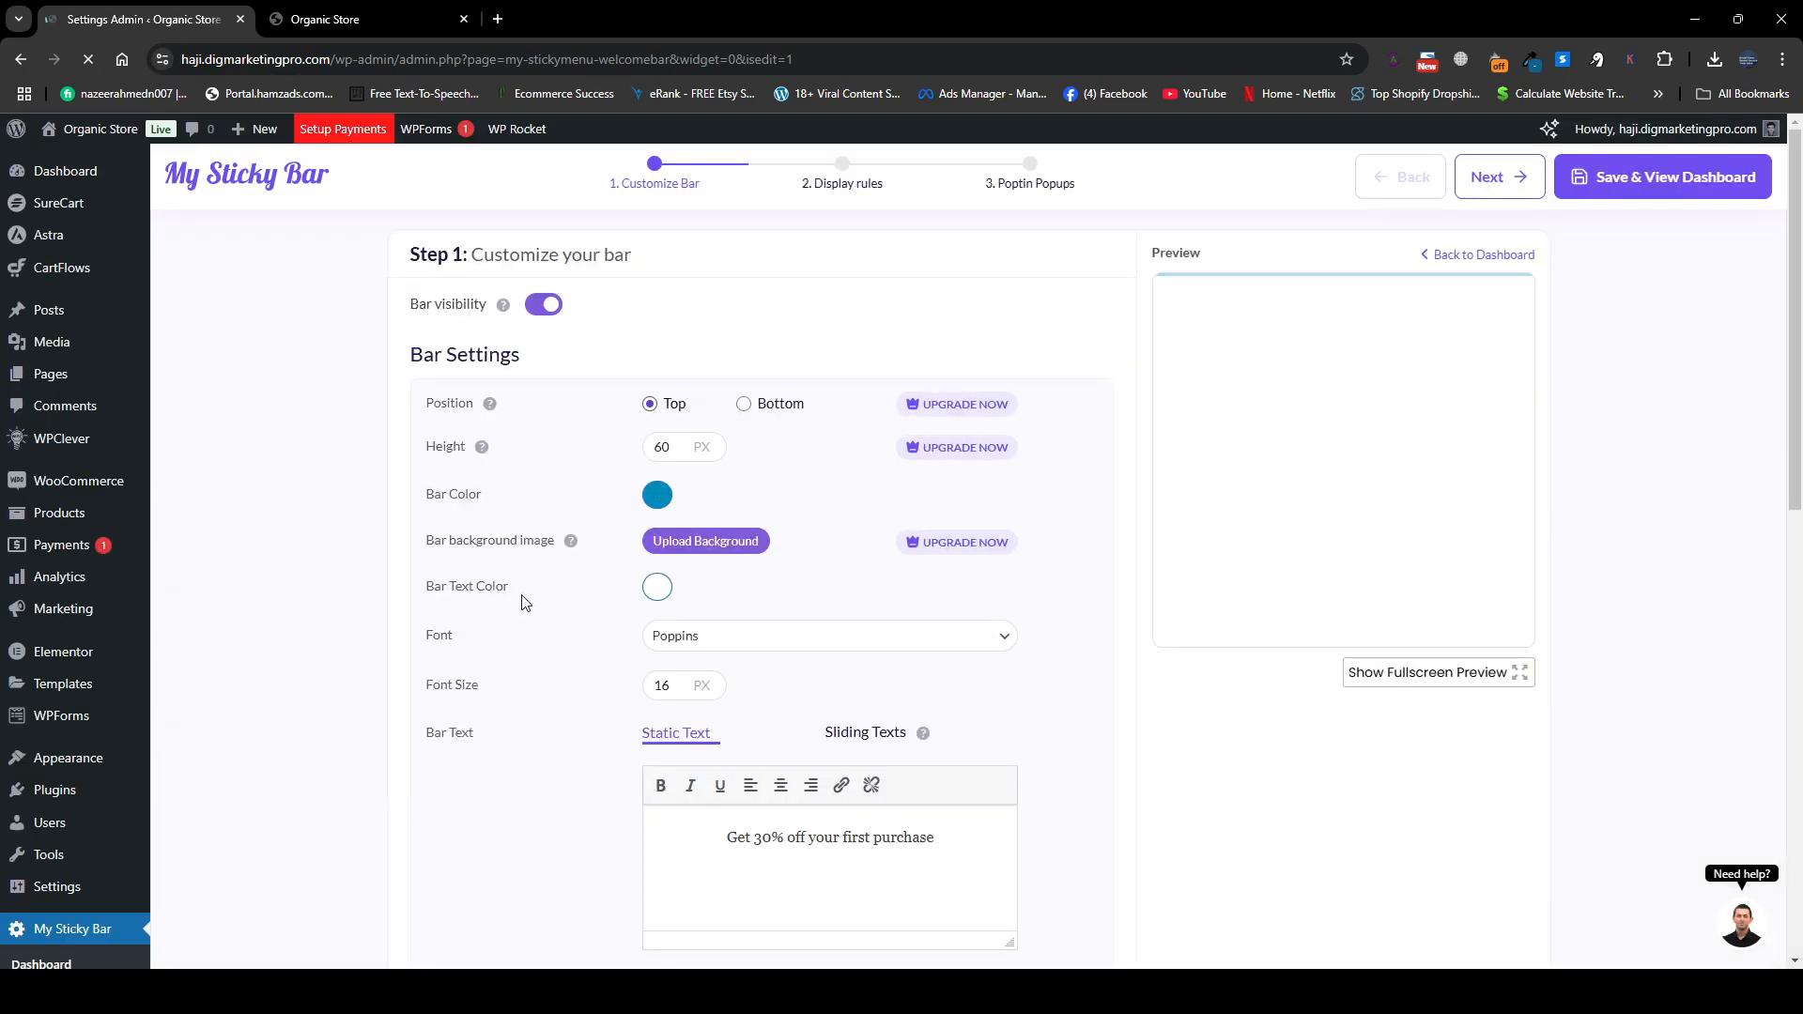
scroll(526, 582, "down", 5)
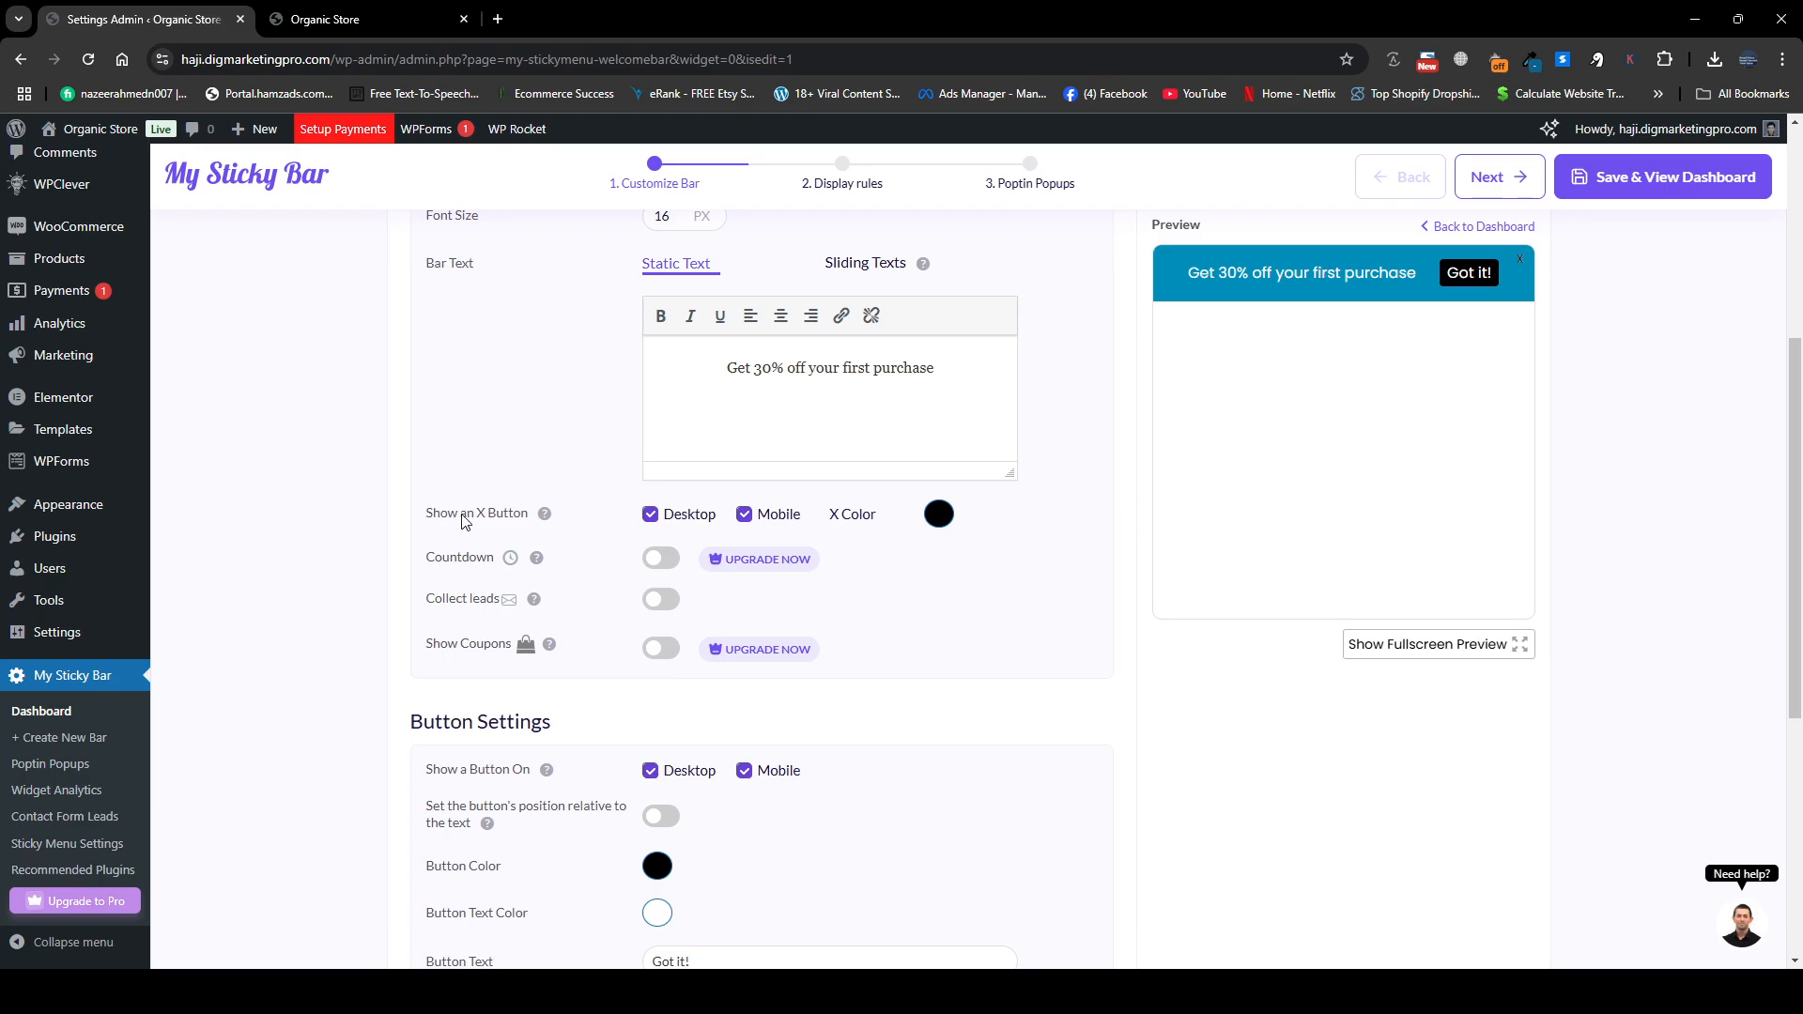
left_click(938, 517)
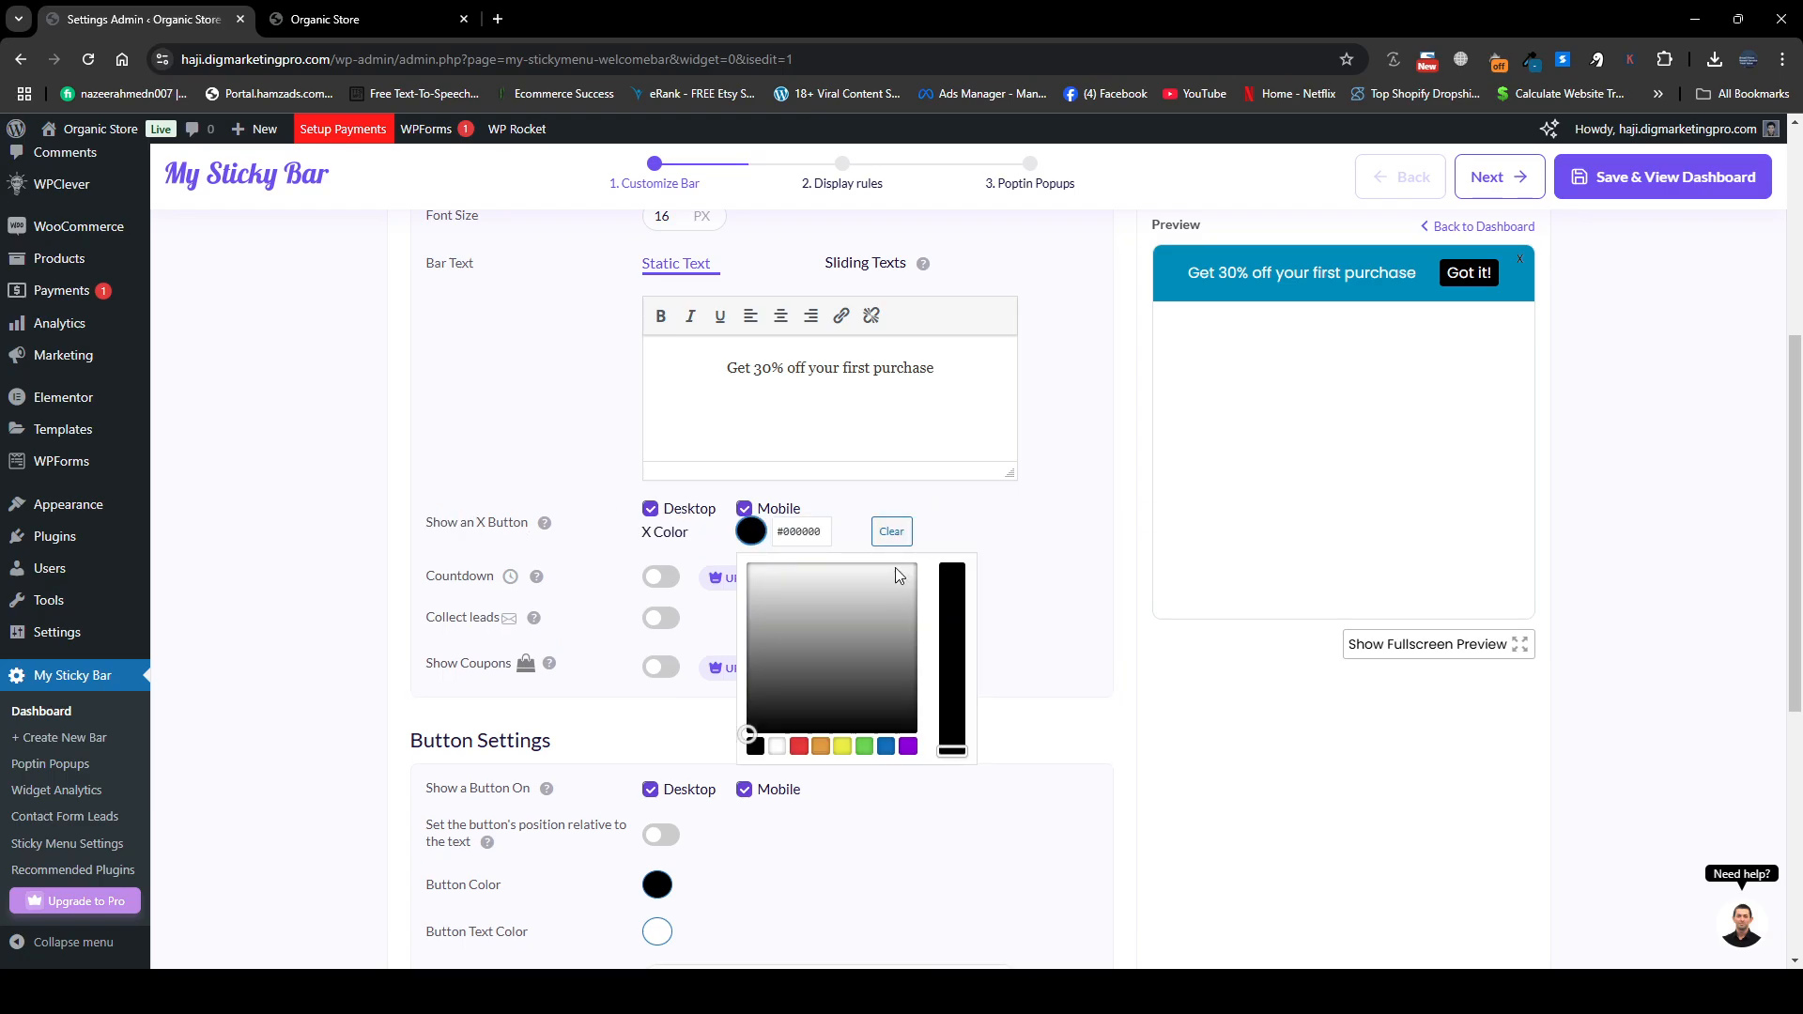
left_click(744, 563)
left_click(925, 462)
left_click(1659, 176)
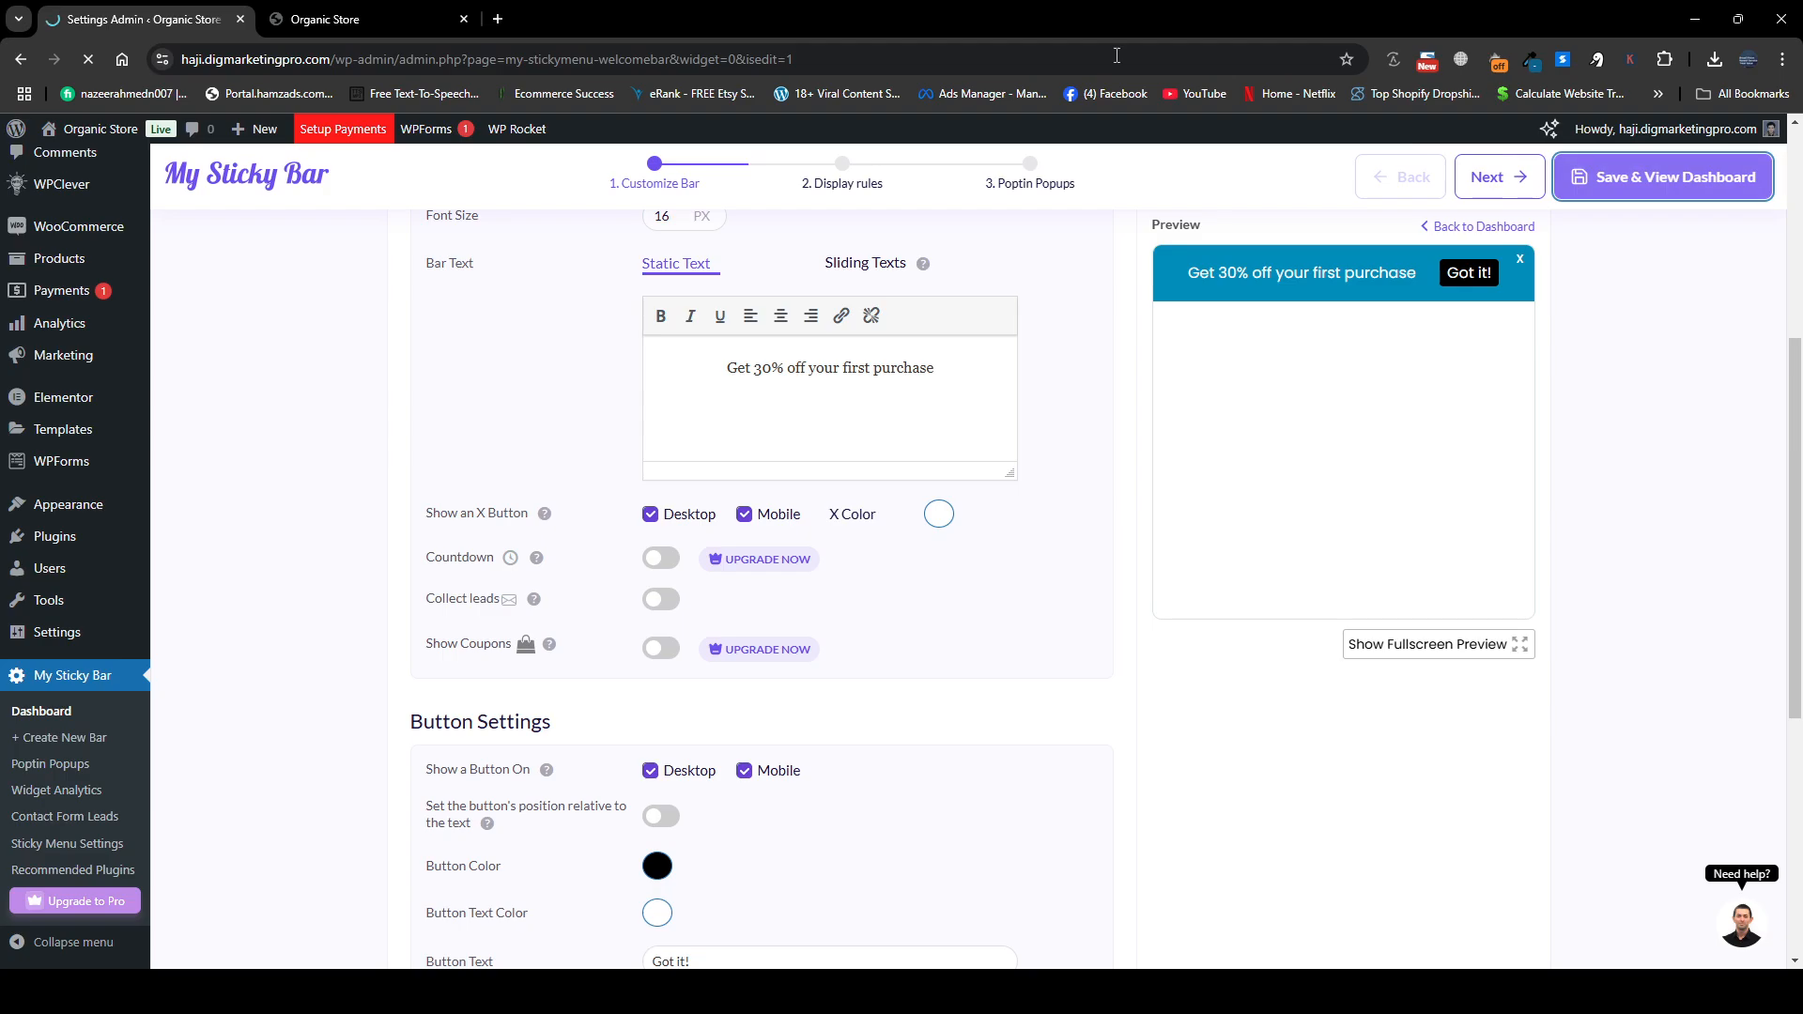
Reload the storefront home page and check the bar's X button colour further down the page.
left_click(325, 19)
left_click(88, 60)
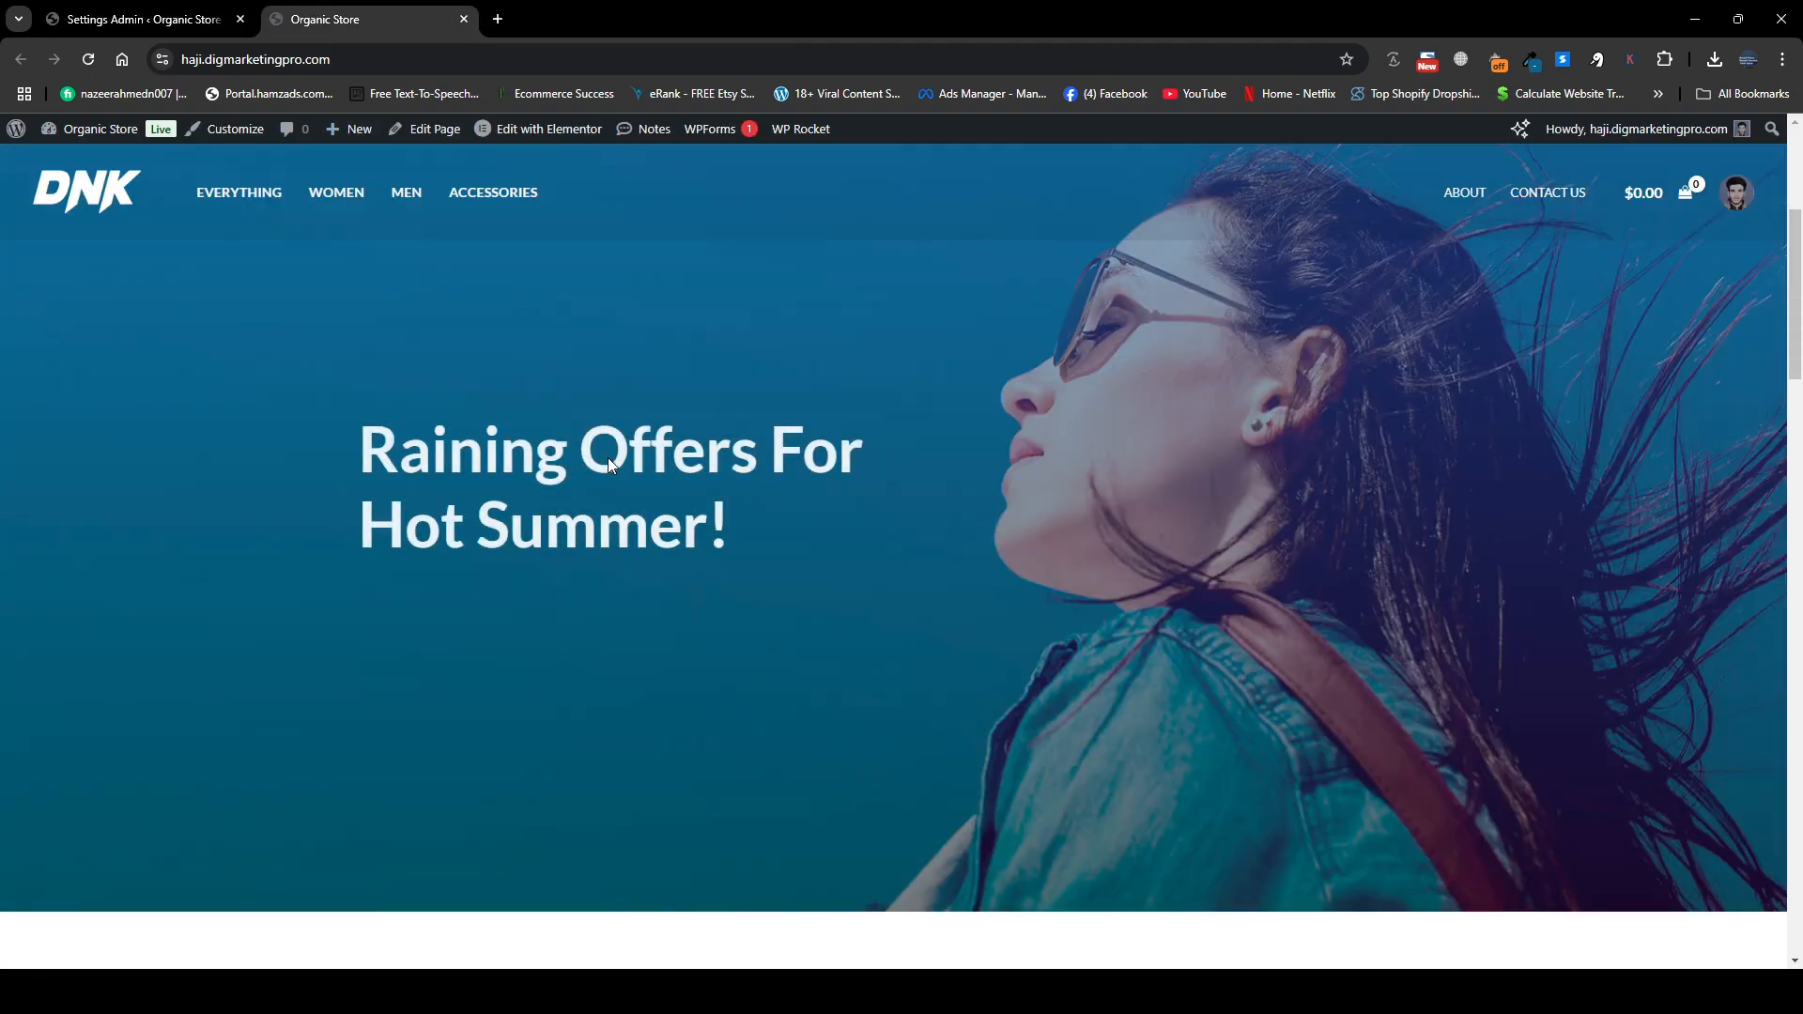
scroll(454, 586, "down", 5)
scroll(454, 586, "down", 1)
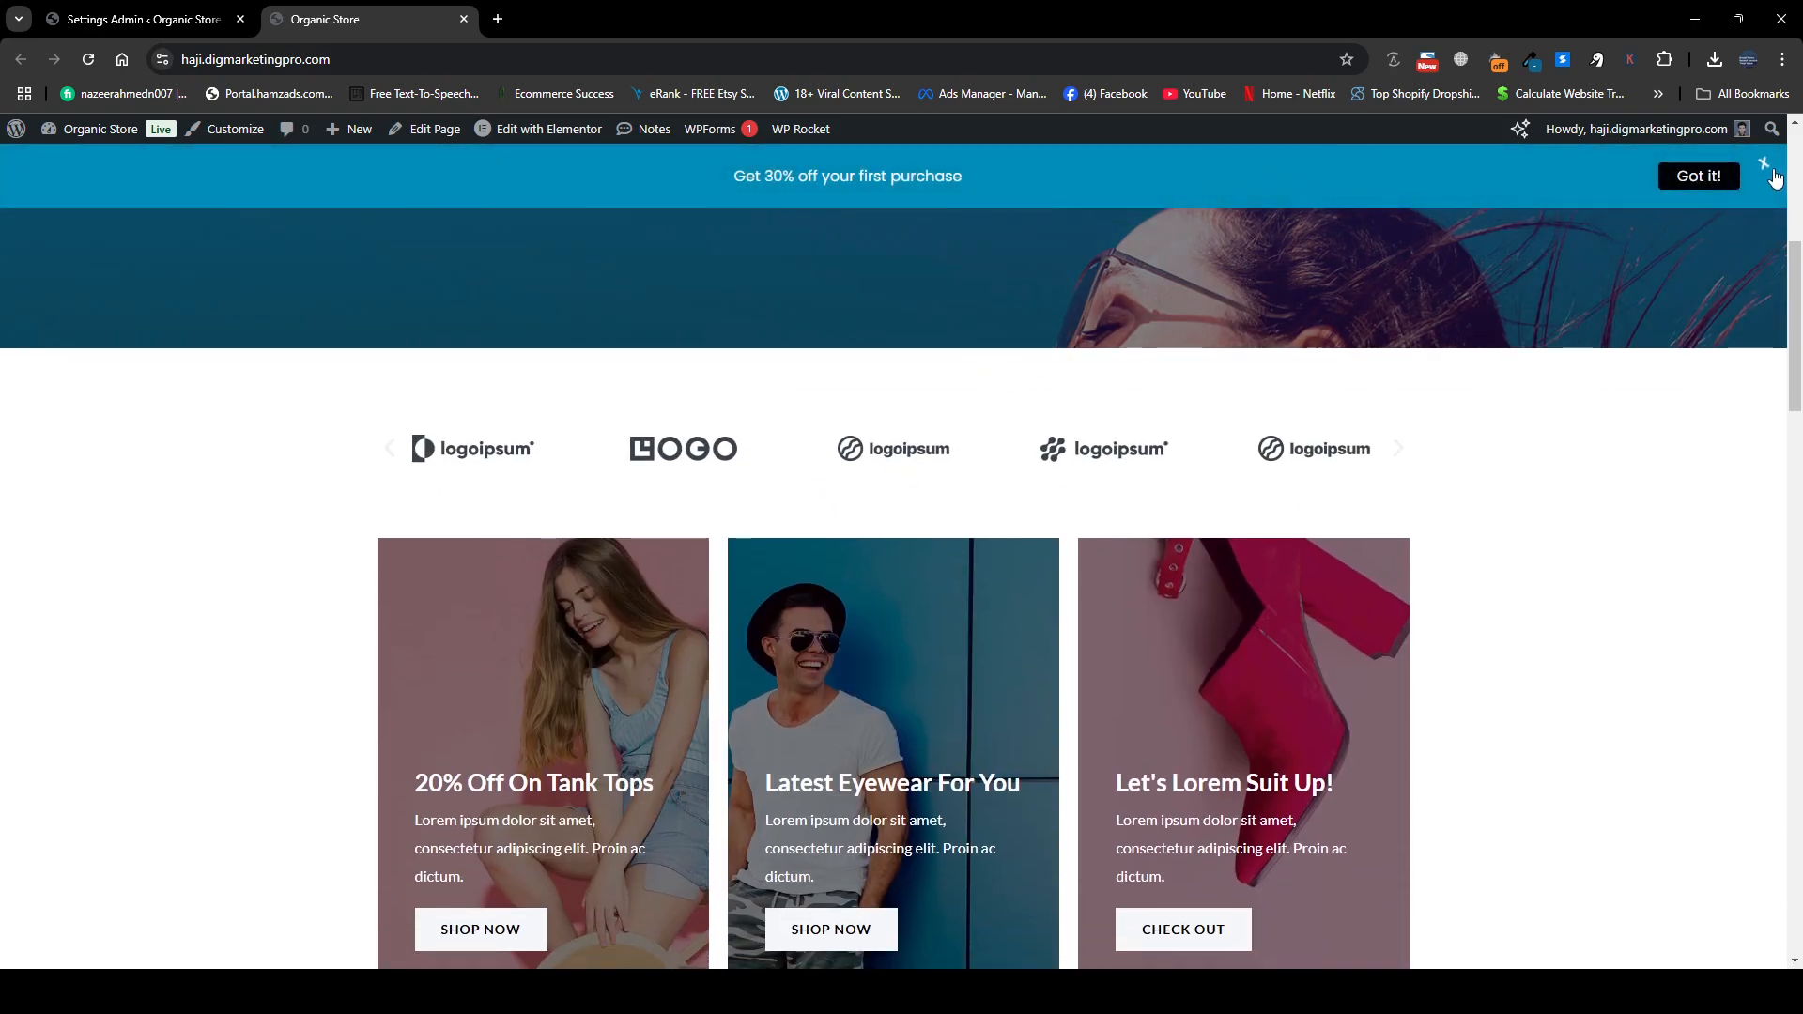